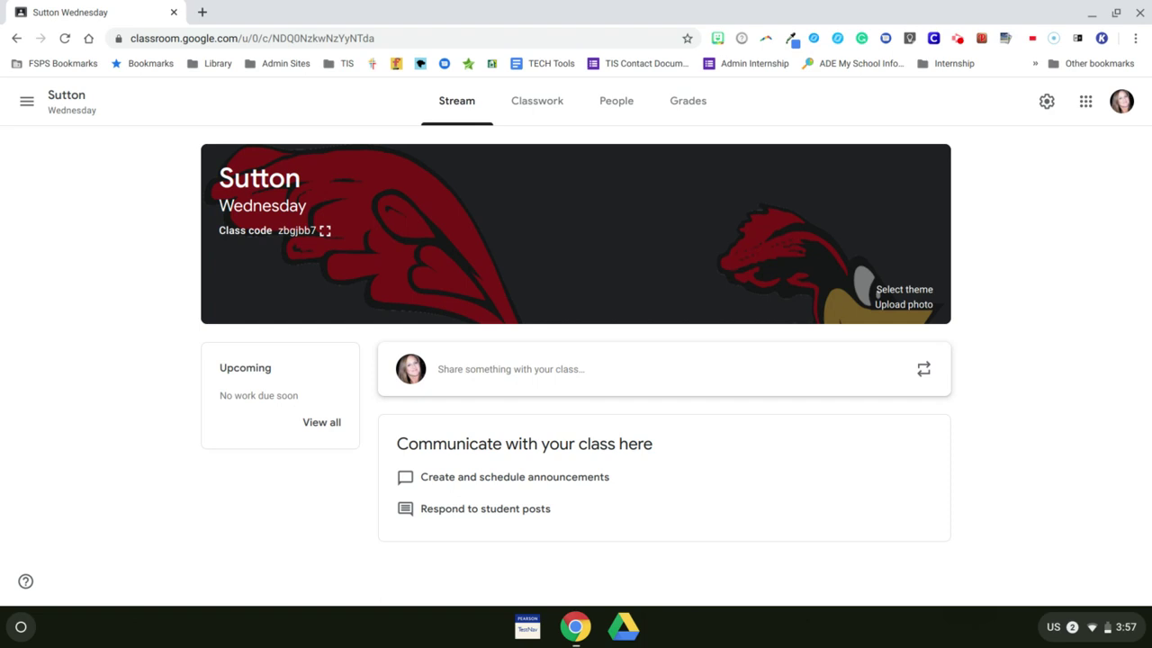
# Go to the Sutton Wednesday class's Classwork page and open the Create menu.
pyautogui.click(549, 112)
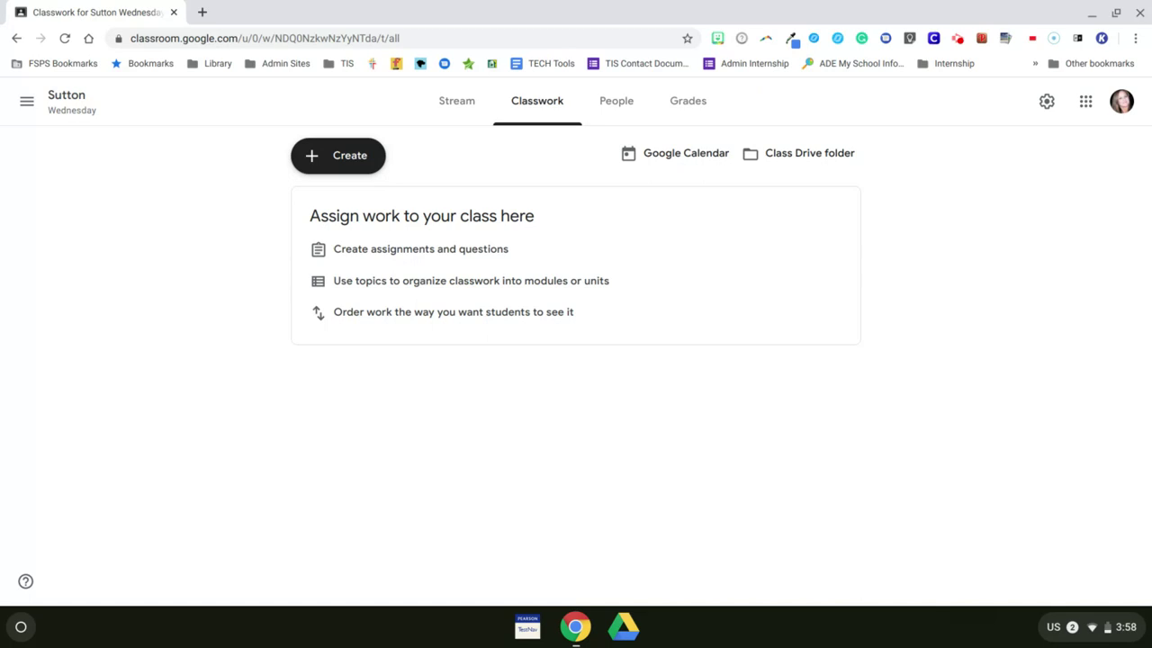
pyautogui.click(351, 156)
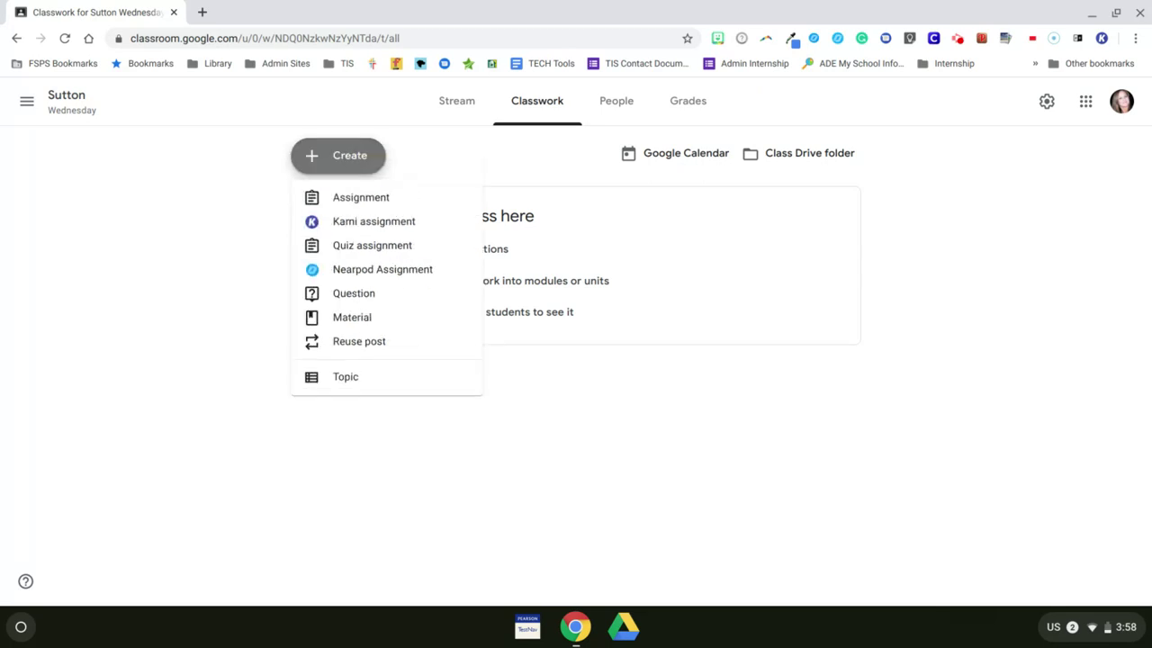
# Add a topic named 'Bell Work'.
pyautogui.click(358, 380)
pyautogui.write('Bend')
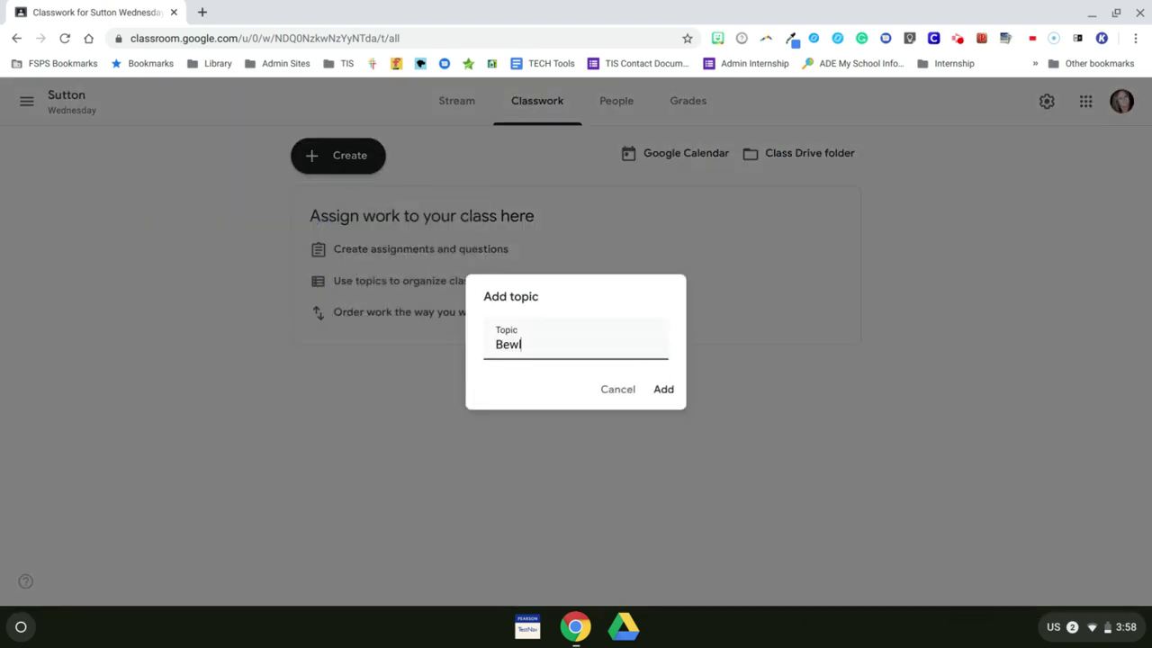
pyautogui.press('BackSpace')
pyautogui.press('BackSpace')
pyautogui.write('ll Work')
pyautogui.click(667, 392)
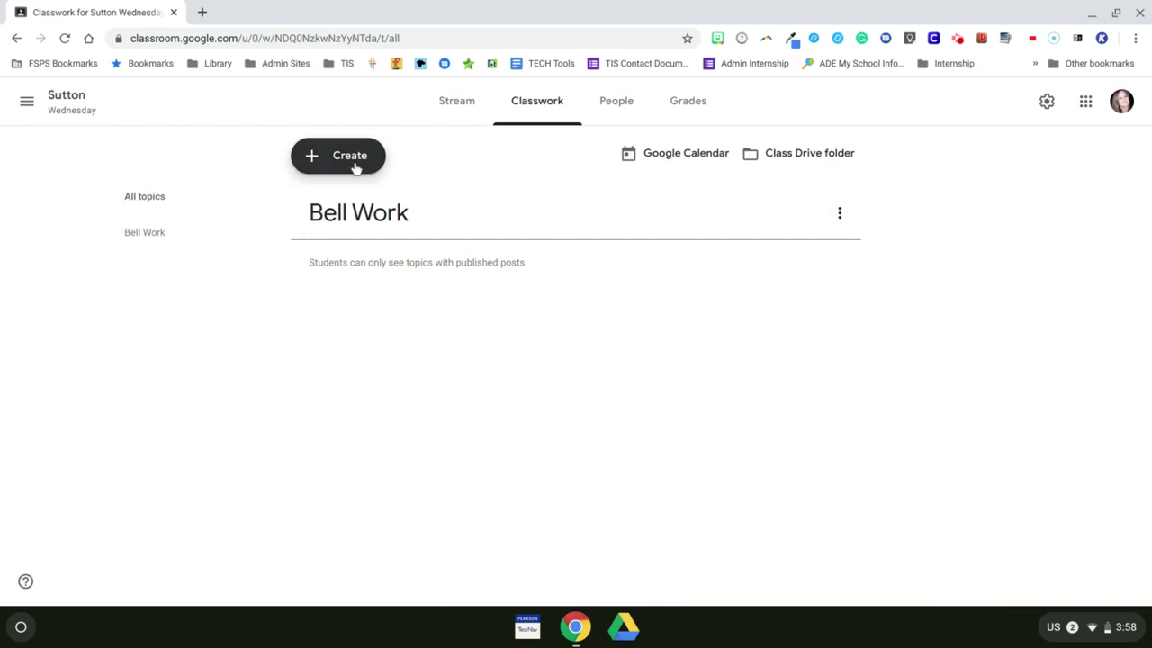
# Add a second topic named 'Red Group'.
pyautogui.click(355, 168)
pyautogui.click(381, 386)
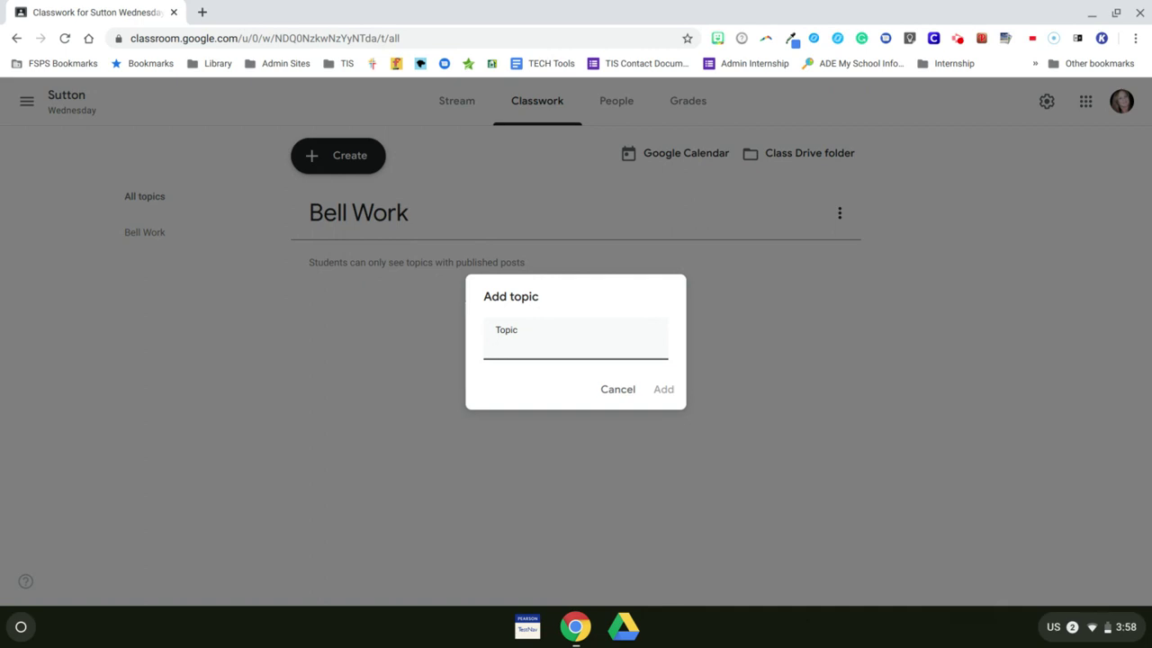
pyautogui.write('Red Group')
pyautogui.press('Return')
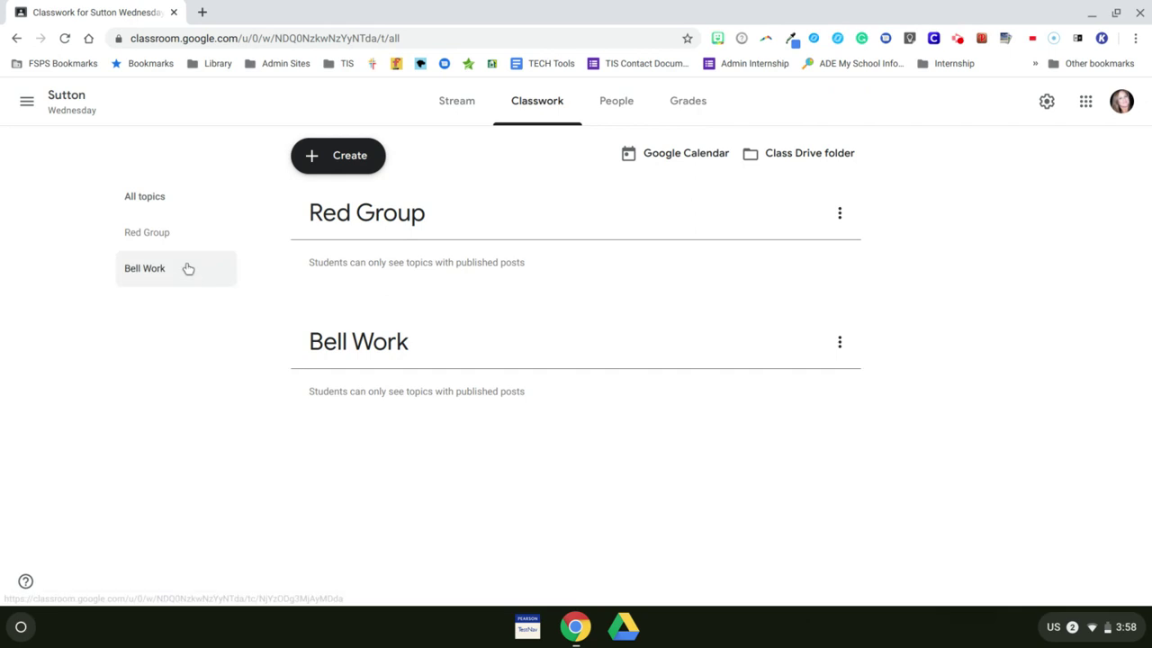
# Add a third topic named 'Blue Group'.
pyautogui.click(339, 156)
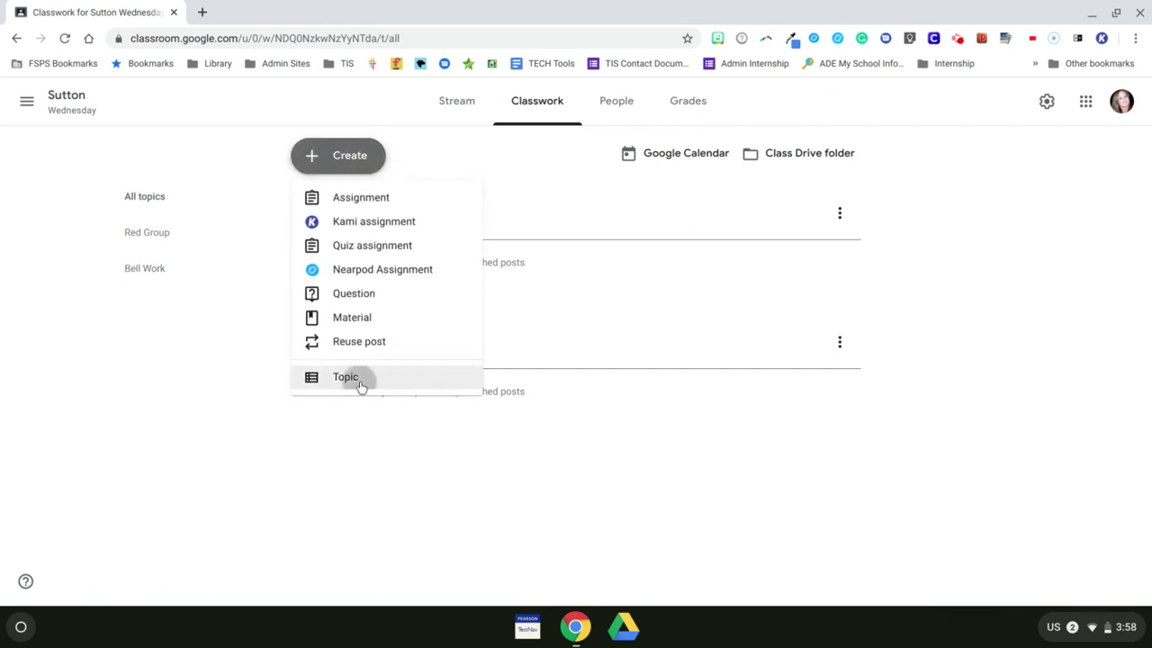
pyautogui.click(360, 379)
pyautogui.write('Blu')
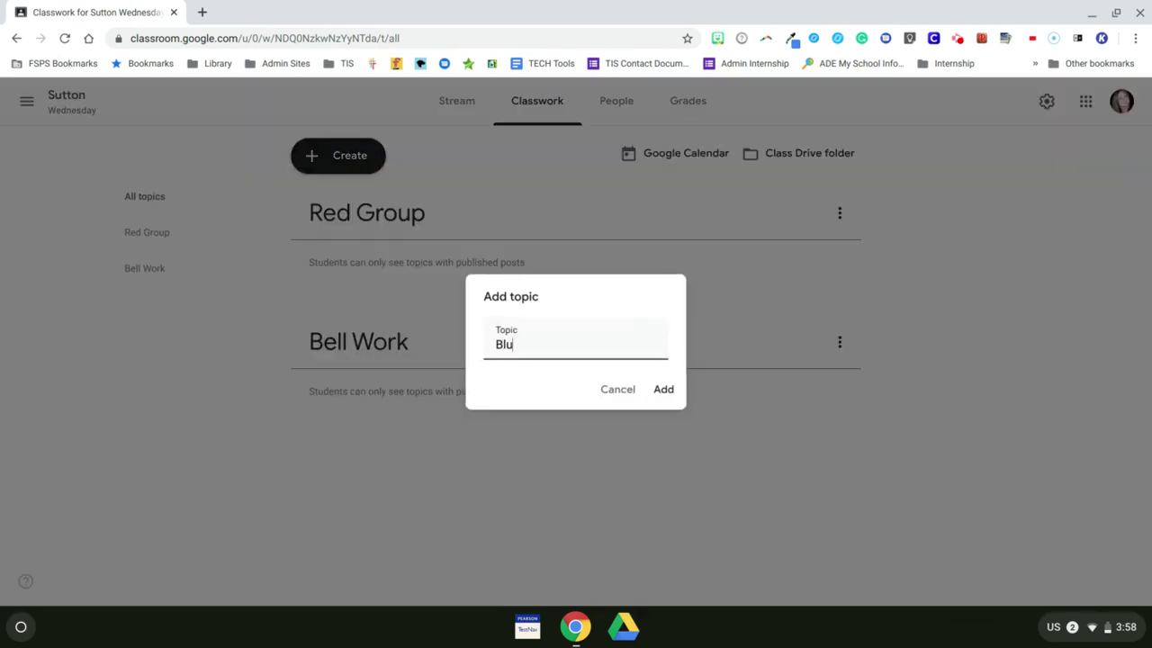
pyautogui.write('e Grou')
pyautogui.press('BackSpace')
pyautogui.press('BackSpace')
pyautogui.write('roup')
pyautogui.click(657, 394)
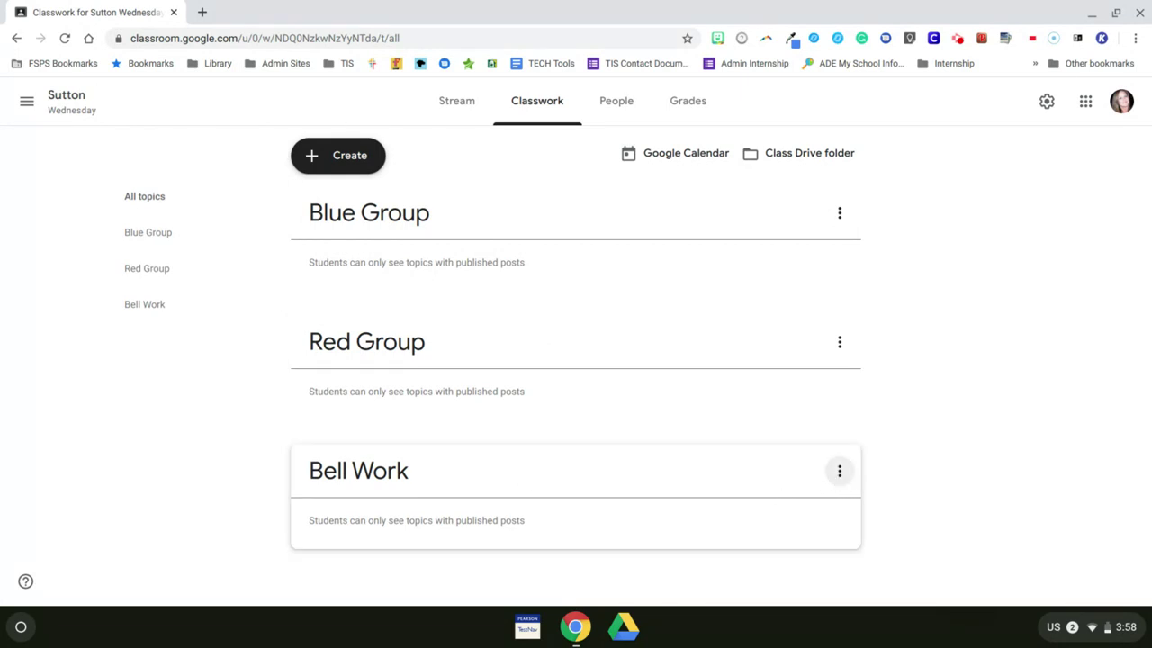
# Move Bell Work up and drag the topic cards into the order Bell Work, Red Group, Blue Group.
pyautogui.click(839, 473)
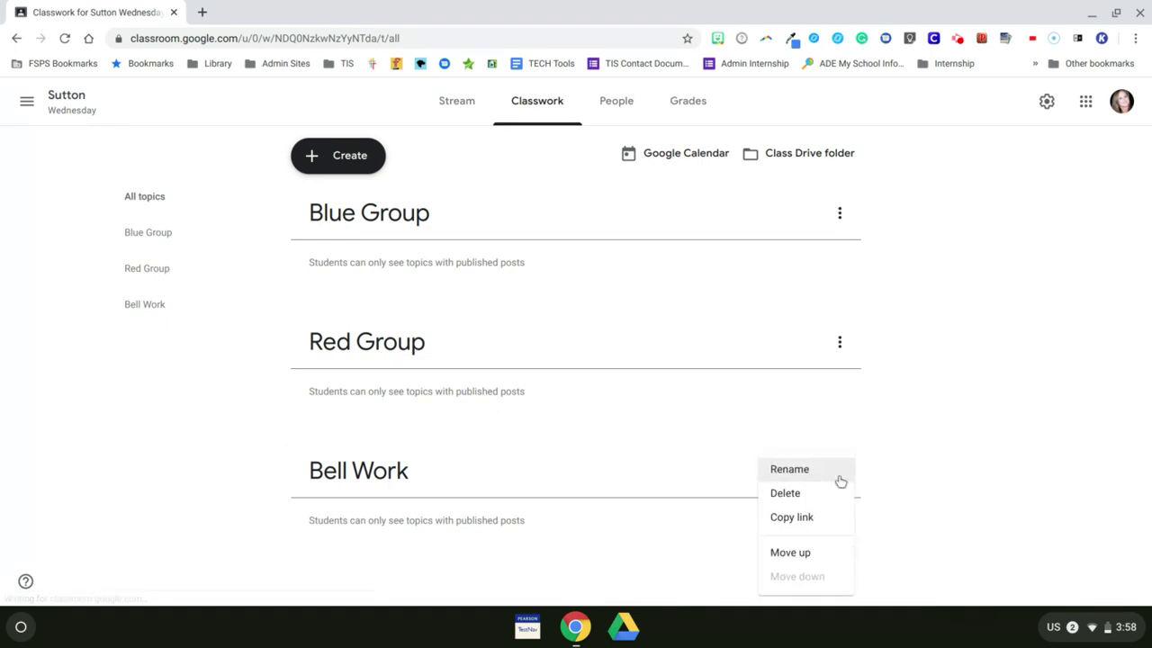
pyautogui.click(806, 553)
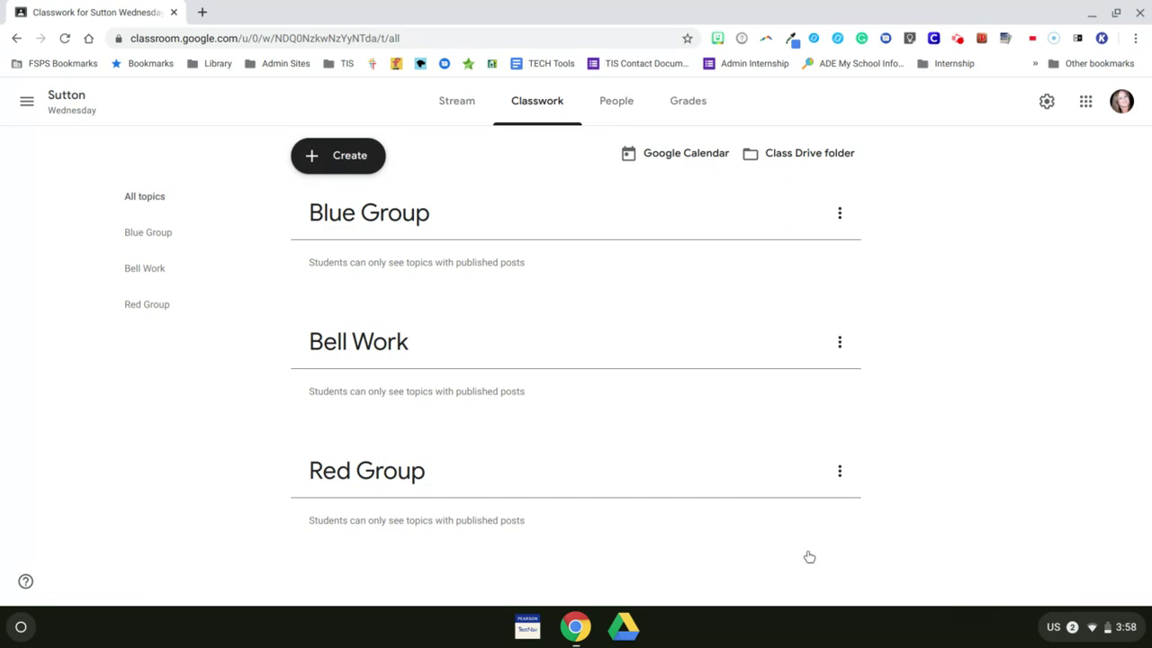
pyautogui.click(841, 345)
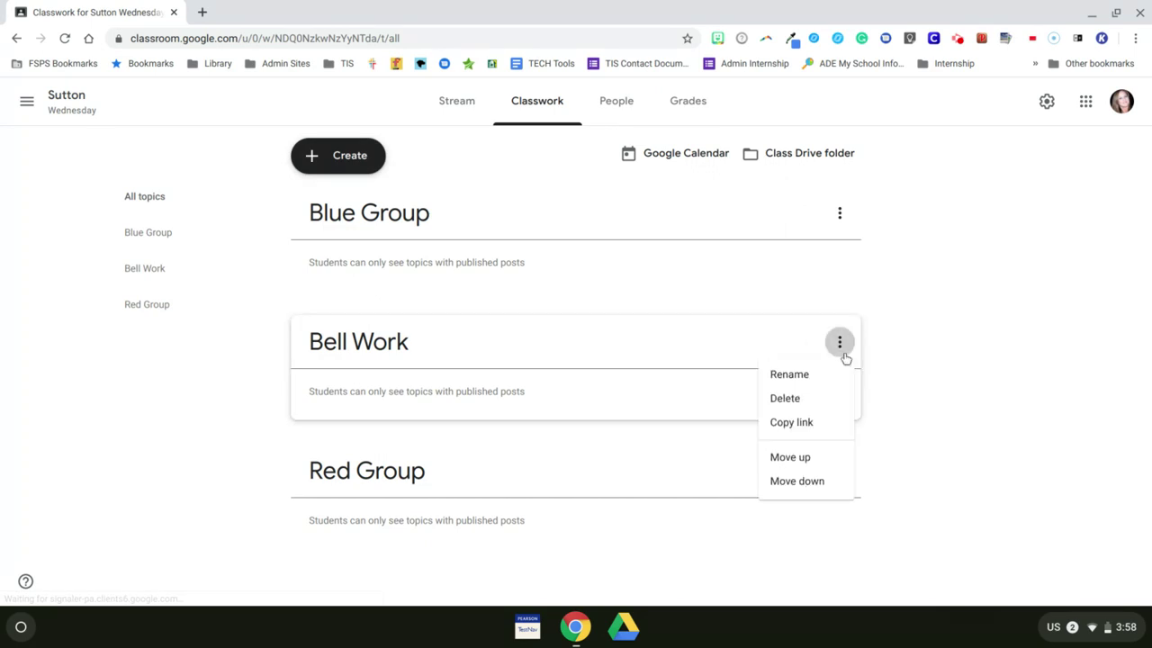
pyautogui.click(798, 459)
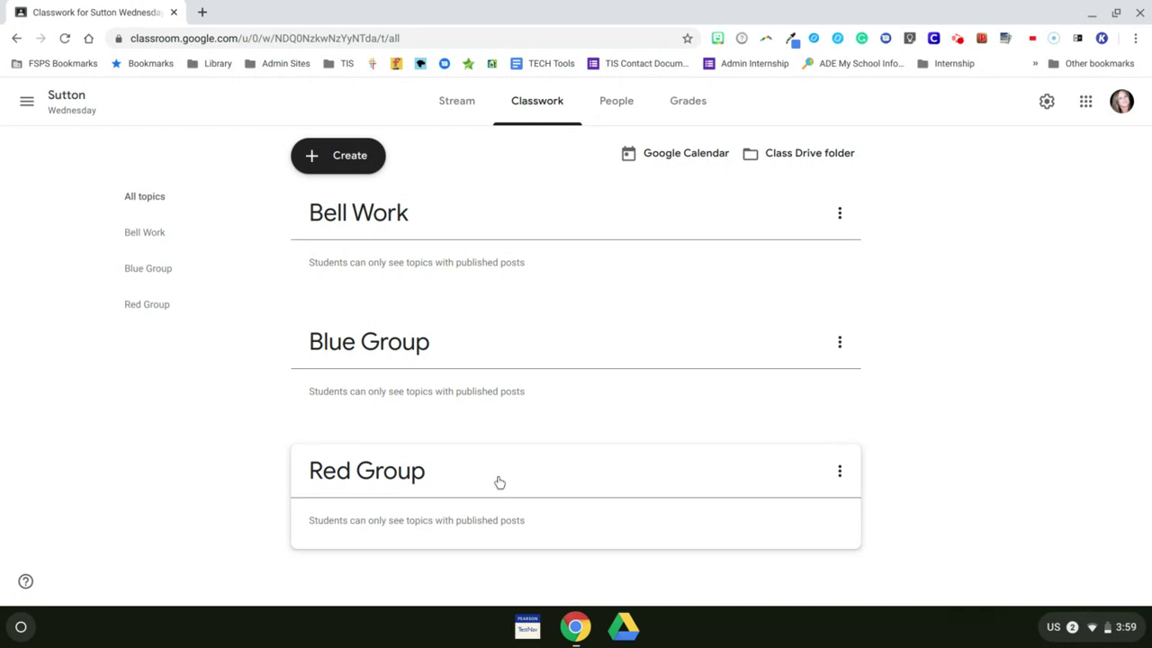
pyautogui.moveTo(499, 480); pyautogui.dragTo(485, 208)
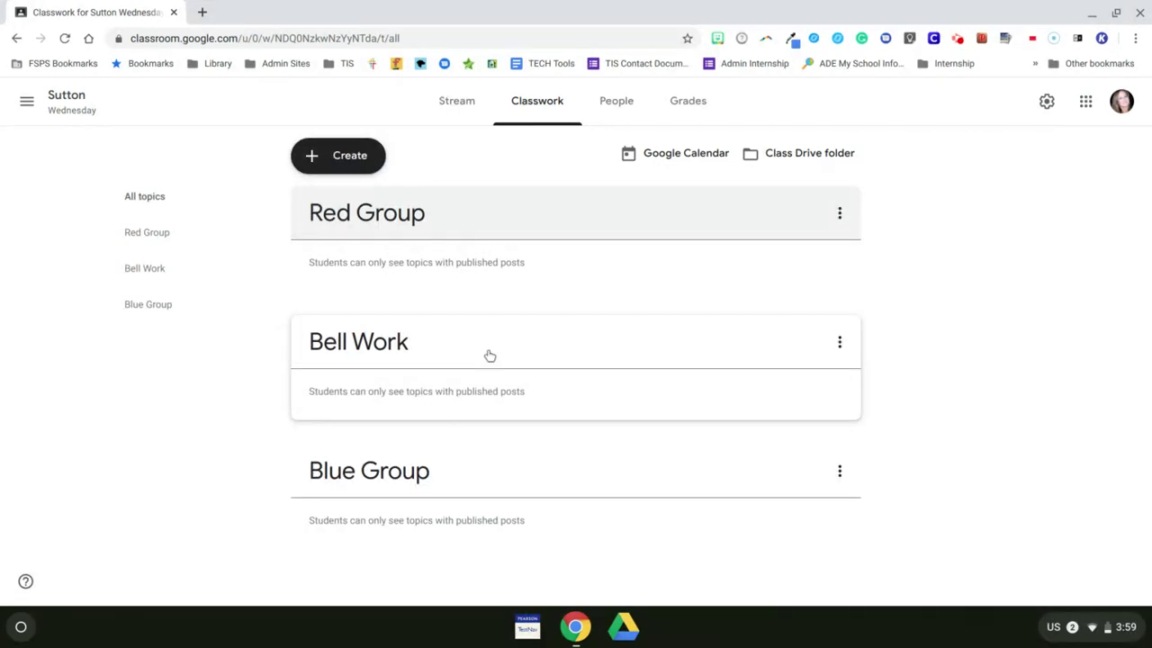
pyautogui.moveTo(488, 359); pyautogui.dragTo(484, 229)
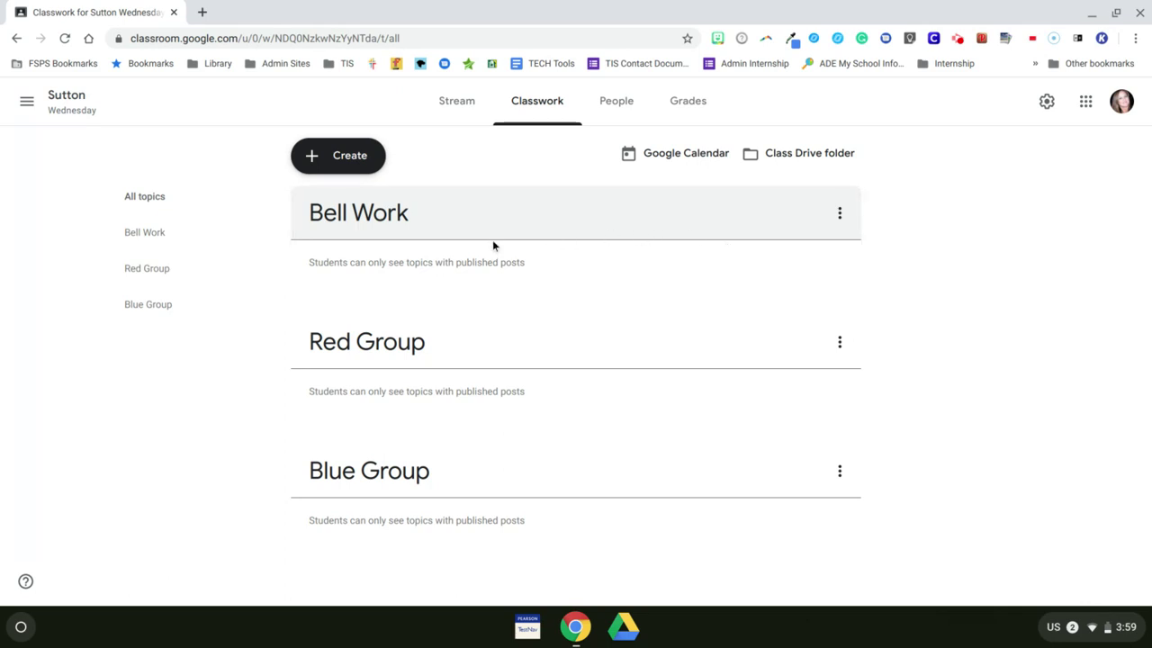
# Create a question reading 'After reading the text, discuss the author's purpose using evidence from the text.'.
pyautogui.click(371, 163)
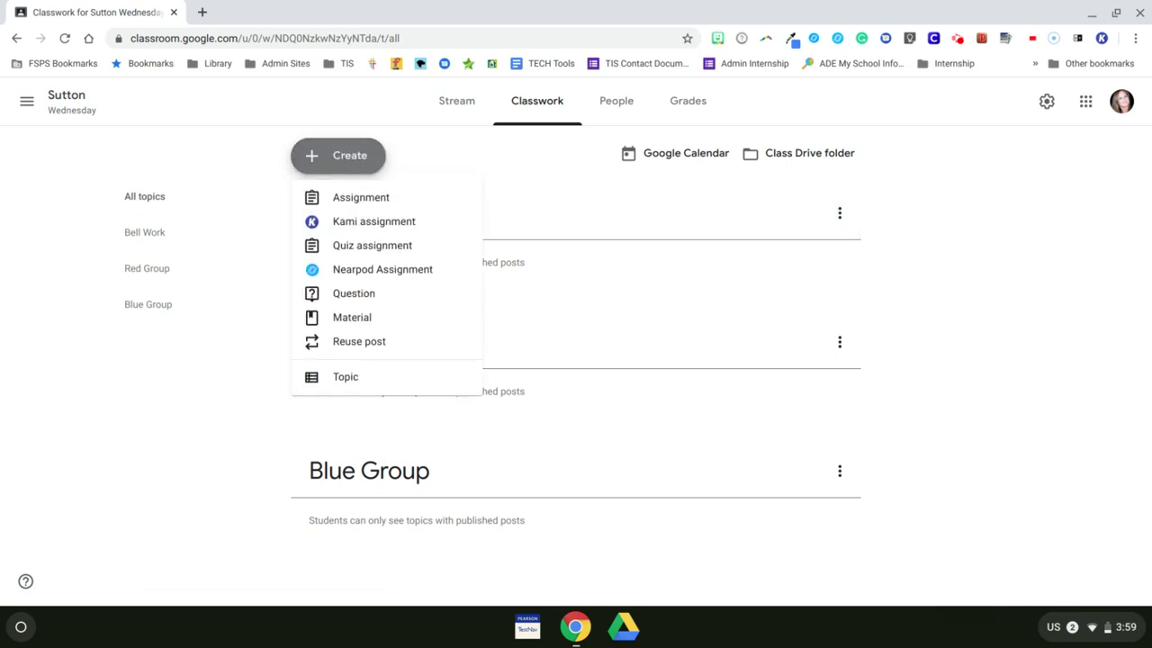
pyautogui.click(379, 298)
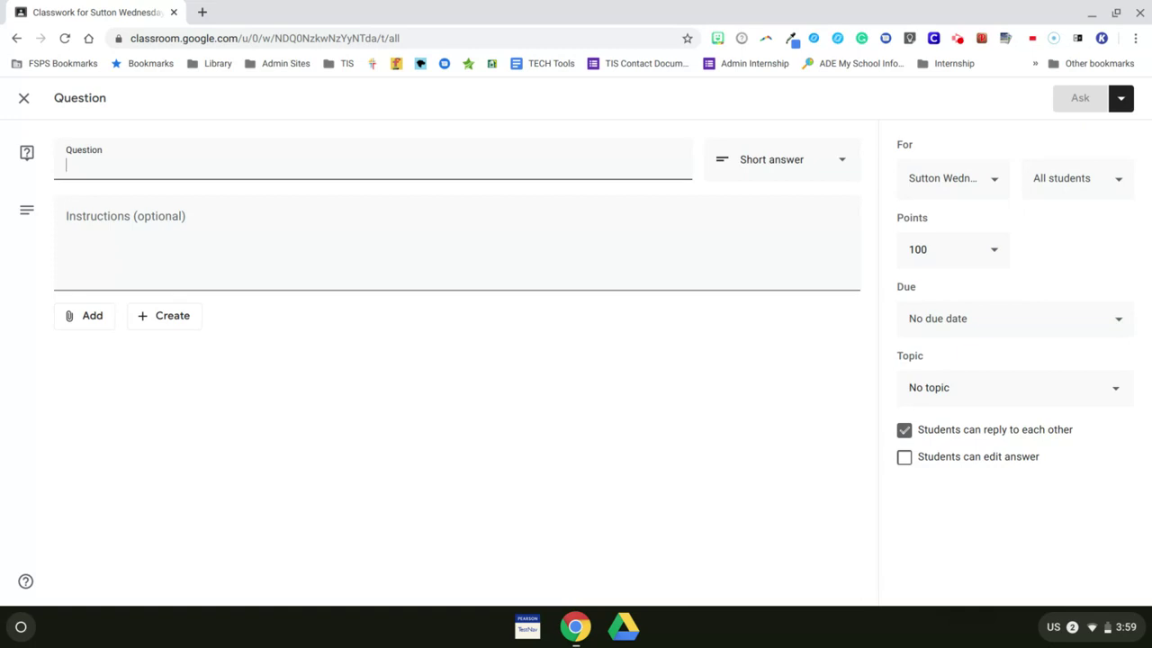
pyautogui.write('After eread')
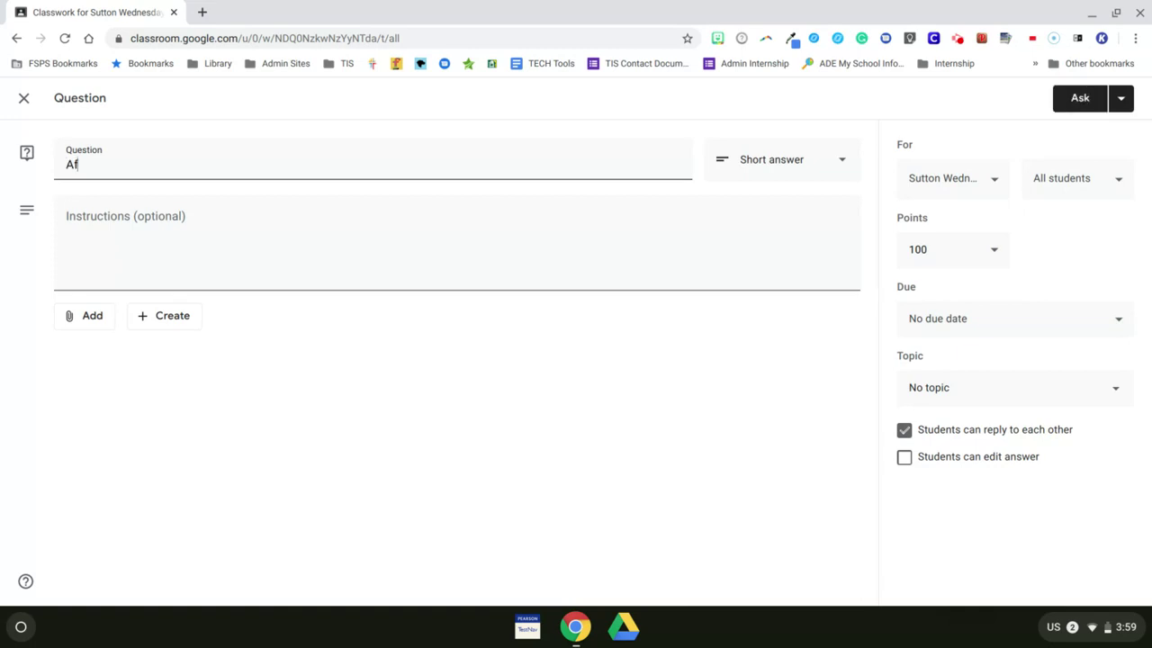
pyautogui.press('BackSpace')
pyautogui.press('BackSpace')
pyautogui.press('BackSpace')
pyautogui.press('BackSpace')
pyautogui.press('BackSpace')
pyautogui.write('reading the text')
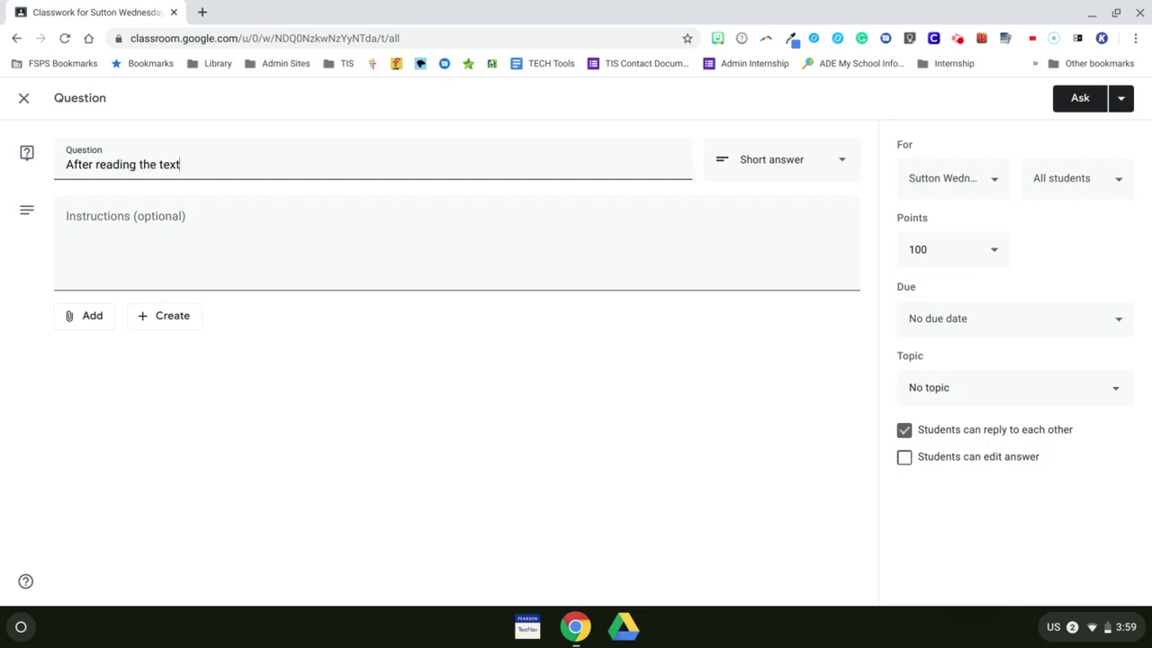
pyautogui.write(", discuss the author's purpo")
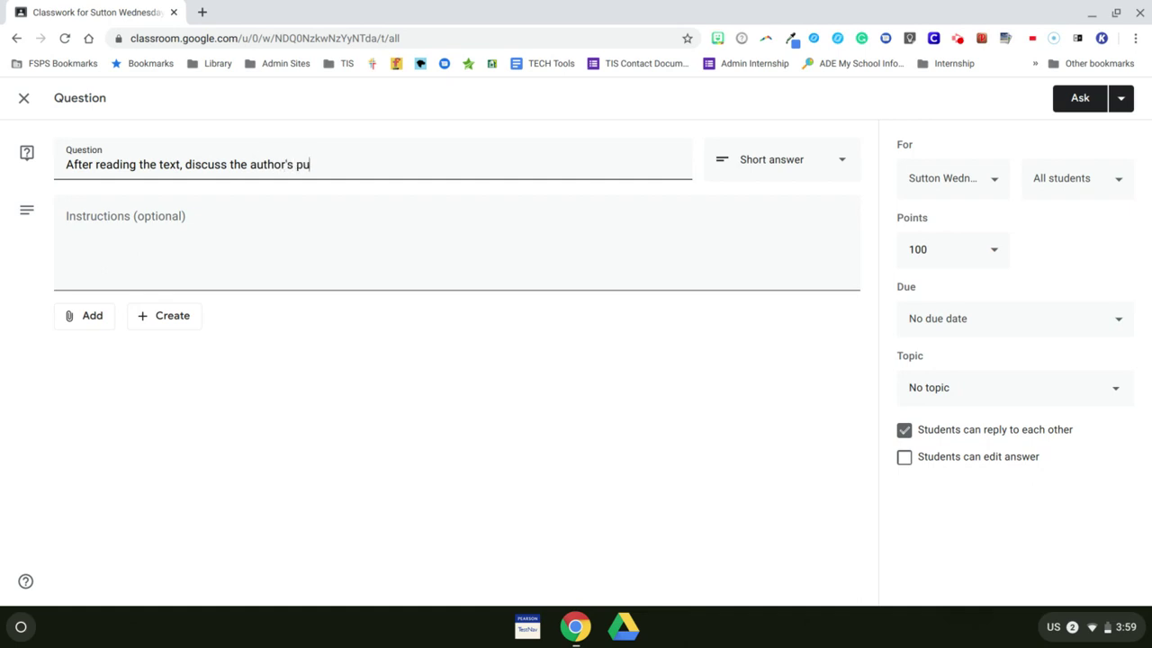
pyautogui.press('BackSpace')
pyautogui.write('ose using evidece from the')
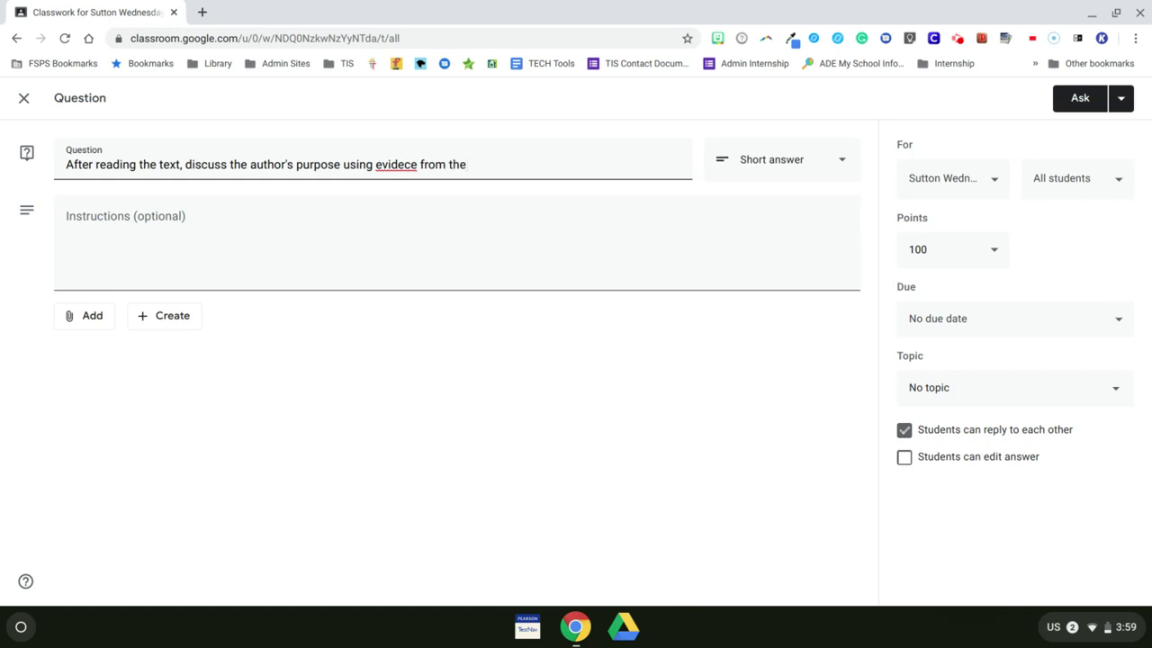
pyautogui.write(' text.')
pyautogui.click(403, 165)
pyautogui.write('n')
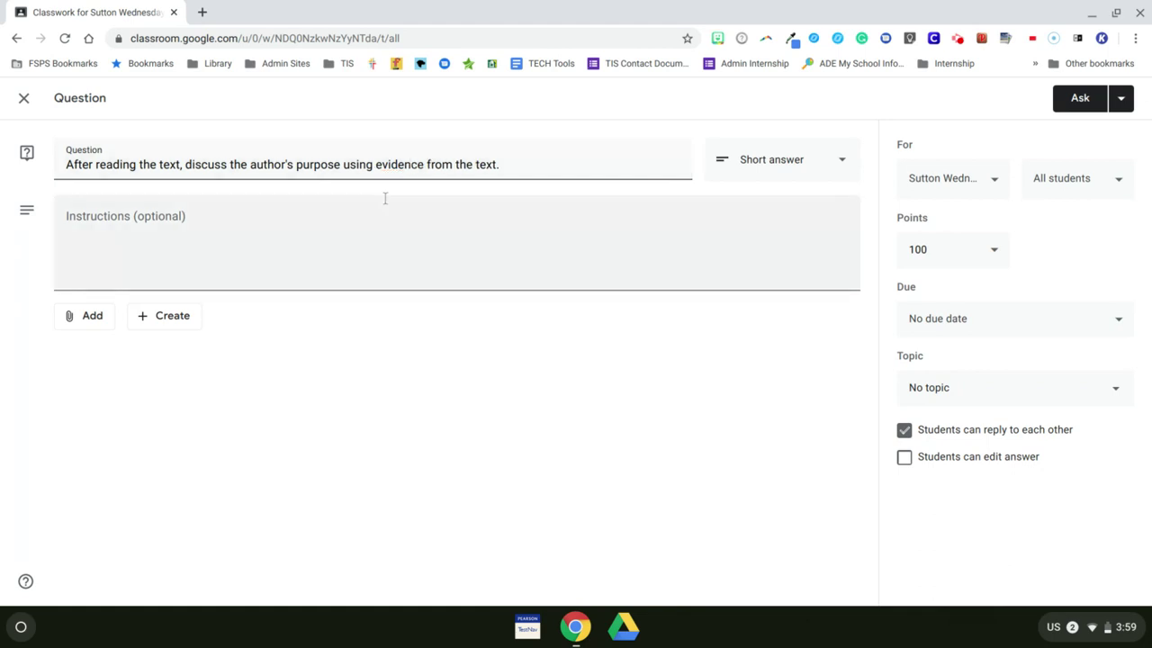
pyautogui.click(382, 205)
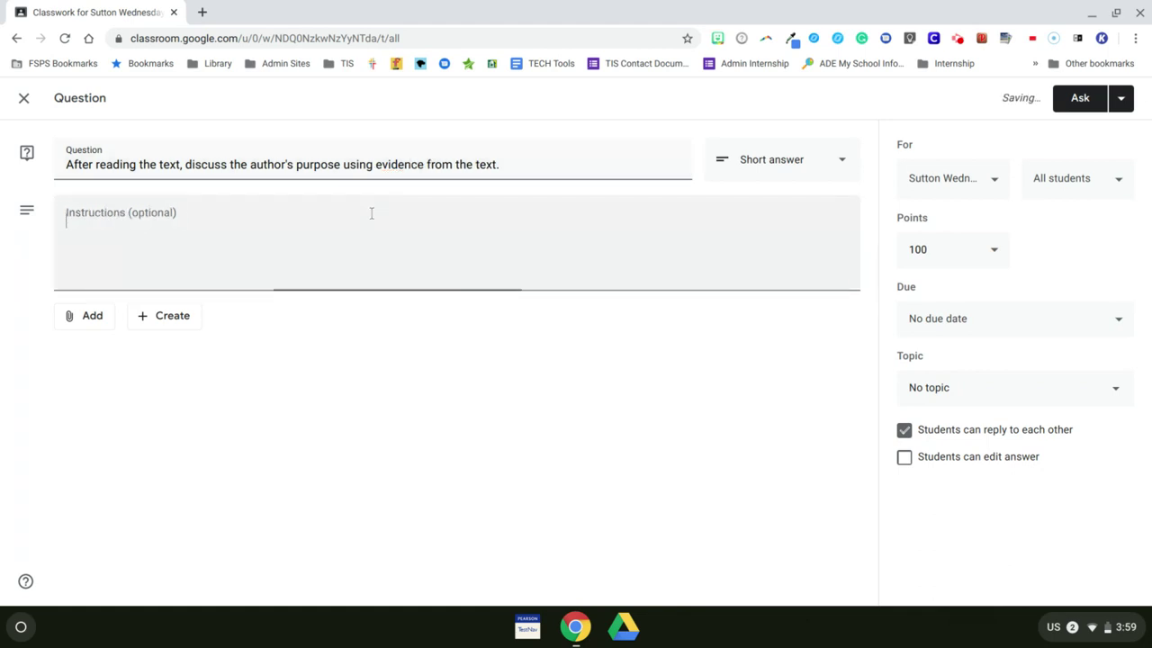
pyautogui.click(90, 319)
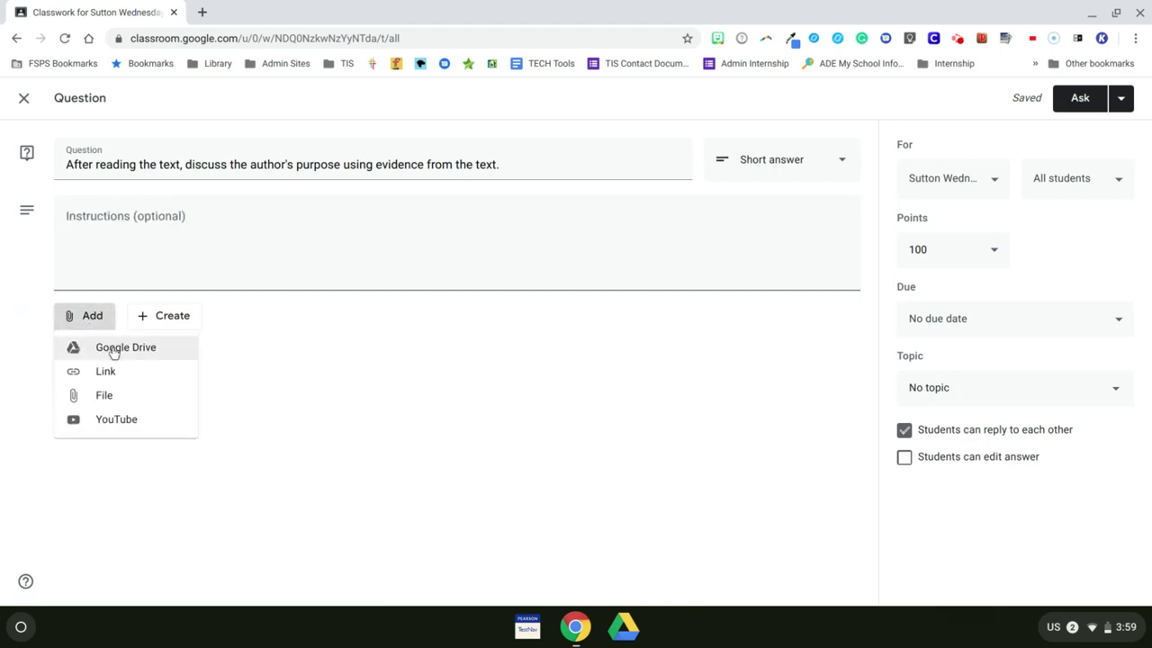
# Attach 'Author's Purpose BellWork.pdf' from the AMI Reading folder in Google Drive.
pyautogui.click(114, 349)
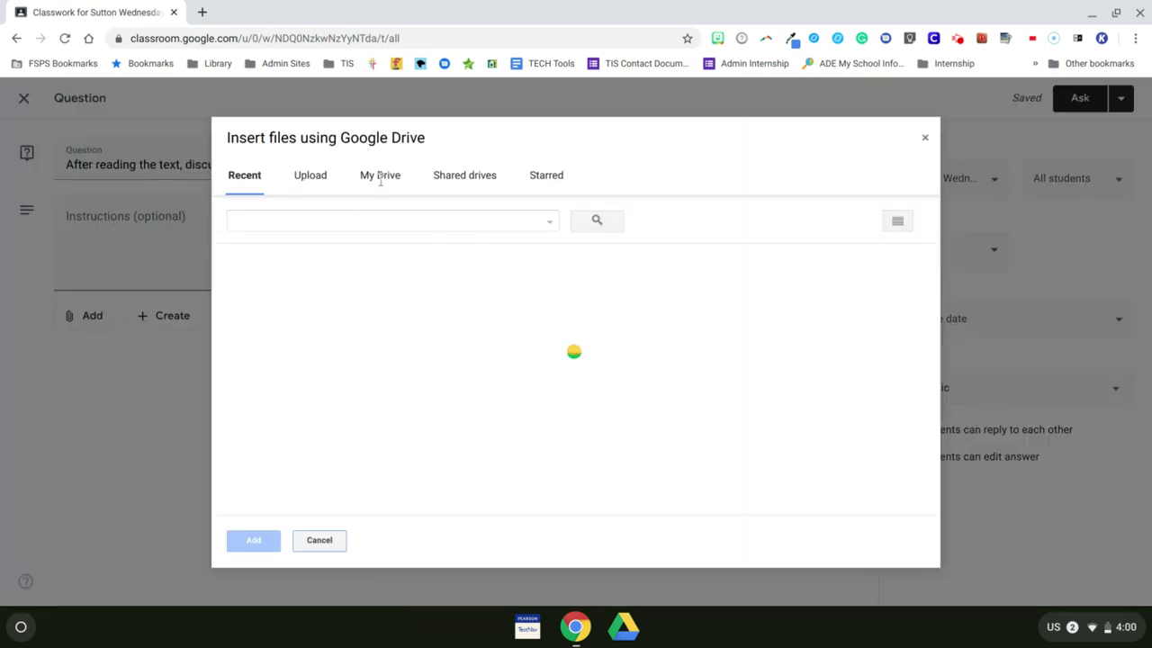
pyautogui.click(381, 179)
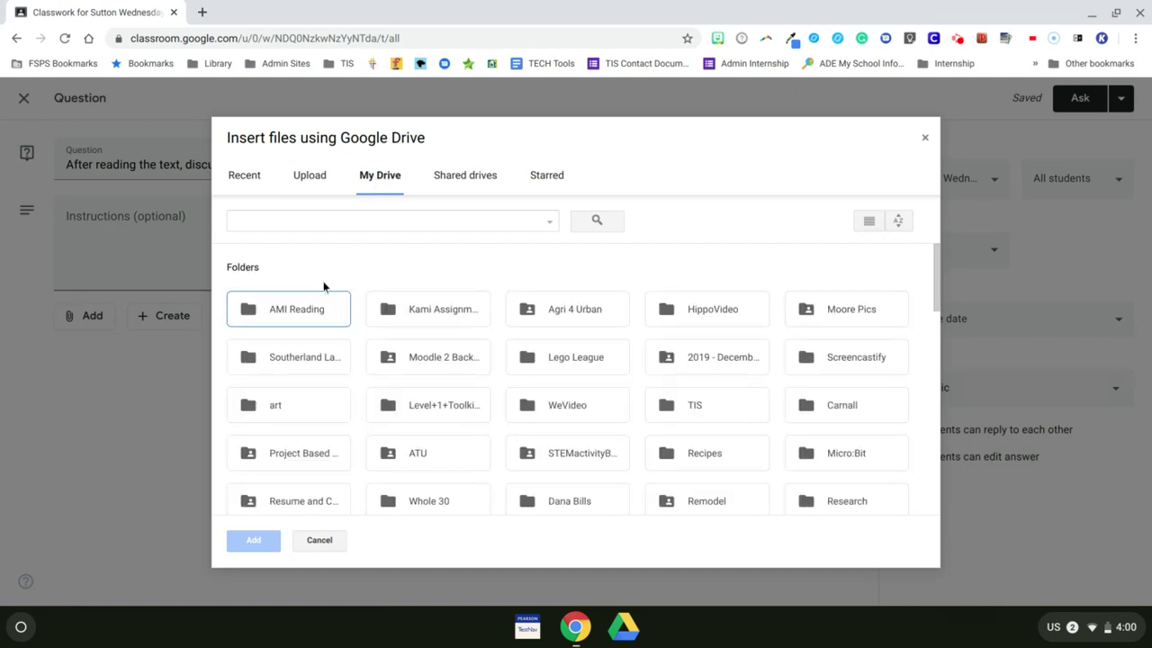
pyautogui.doubleClick(299, 309)
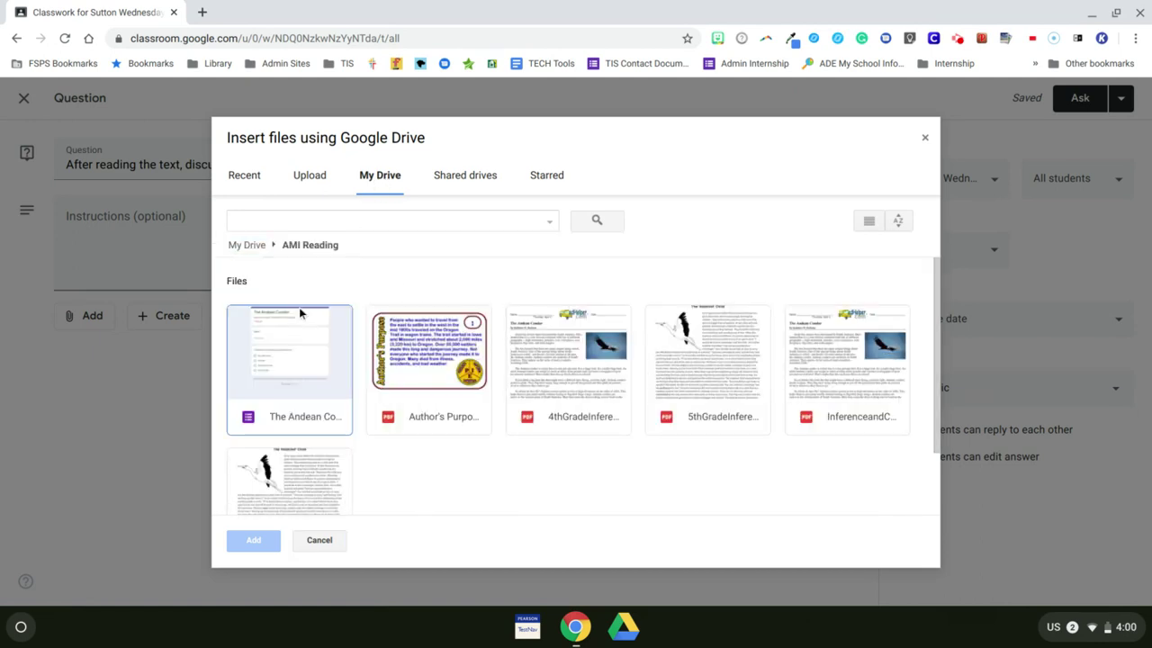
pyautogui.click(427, 412)
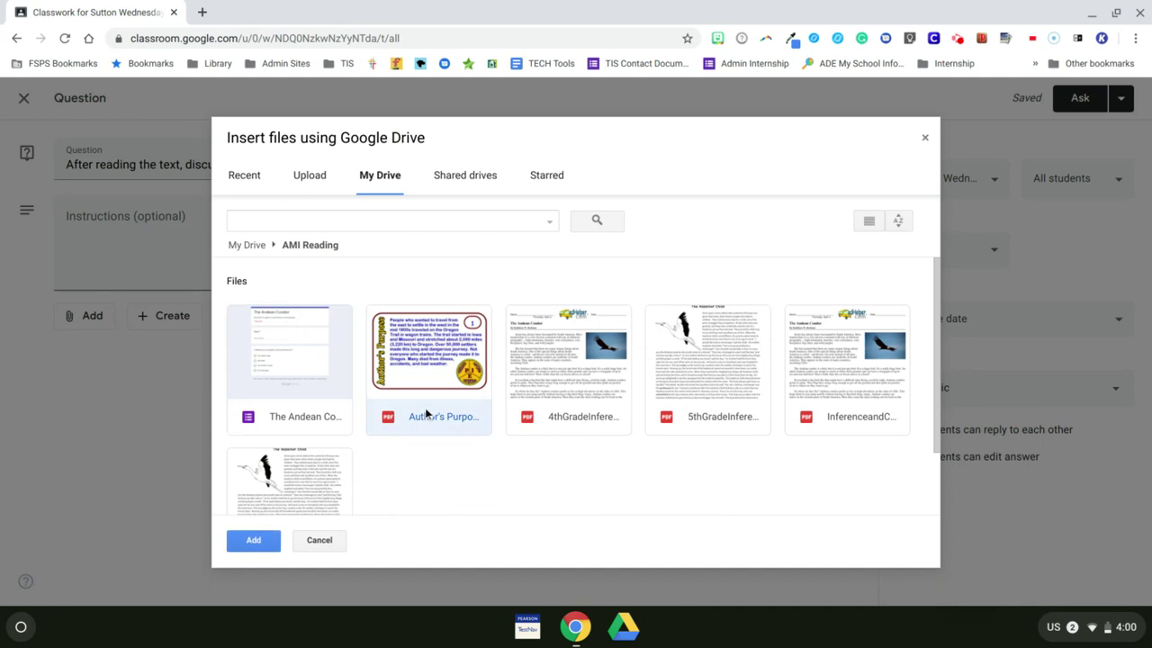
pyautogui.click(265, 544)
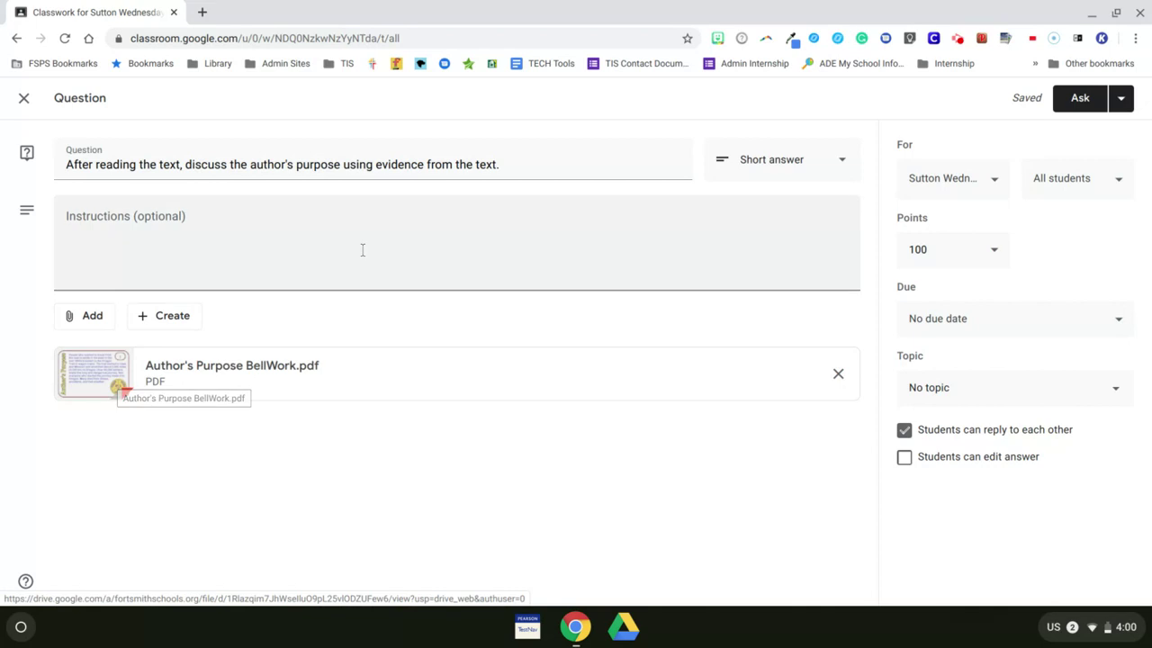
pyautogui.click(785, 172)
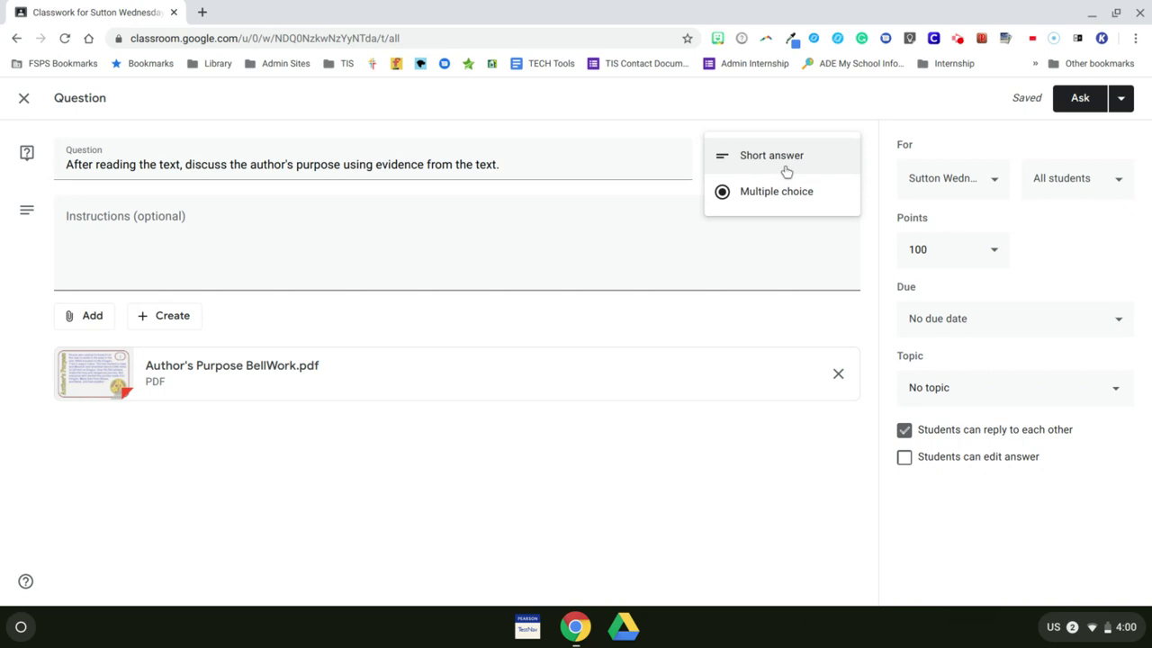
pyautogui.click(785, 162)
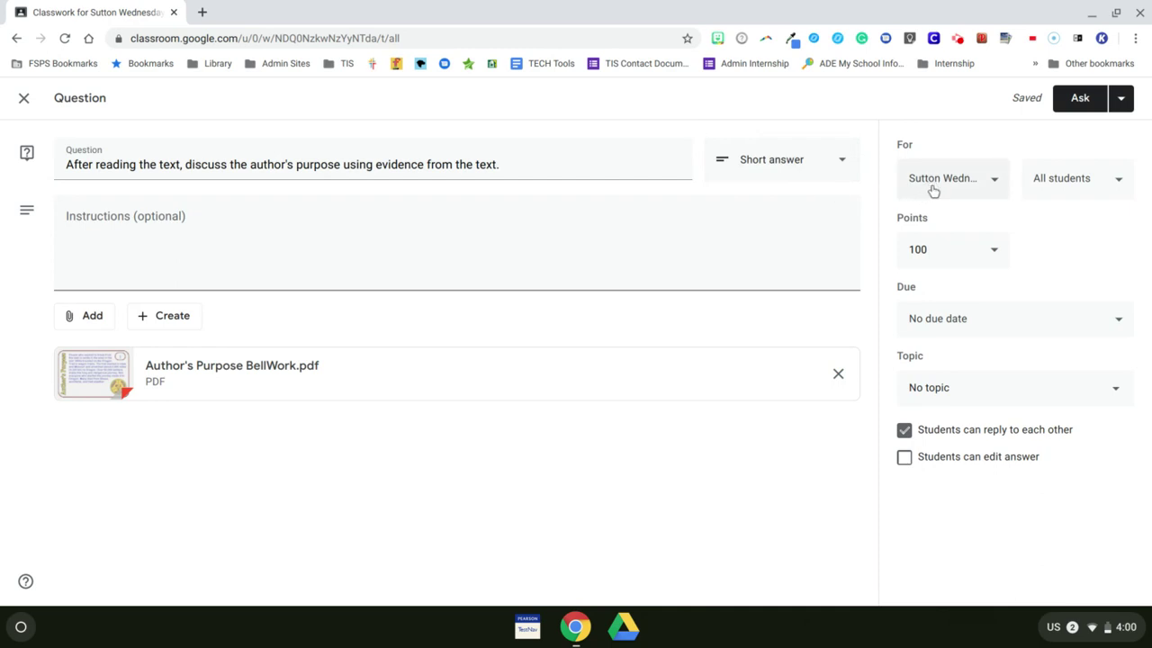
pyautogui.click(995, 189)
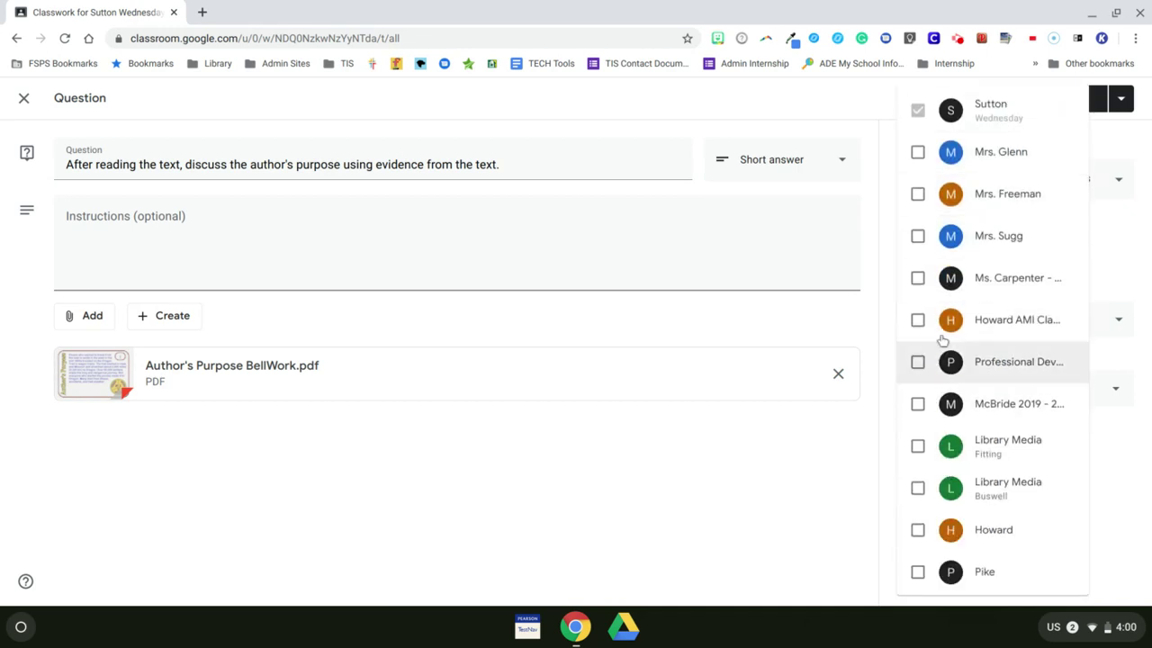
pyautogui.click(918, 154)
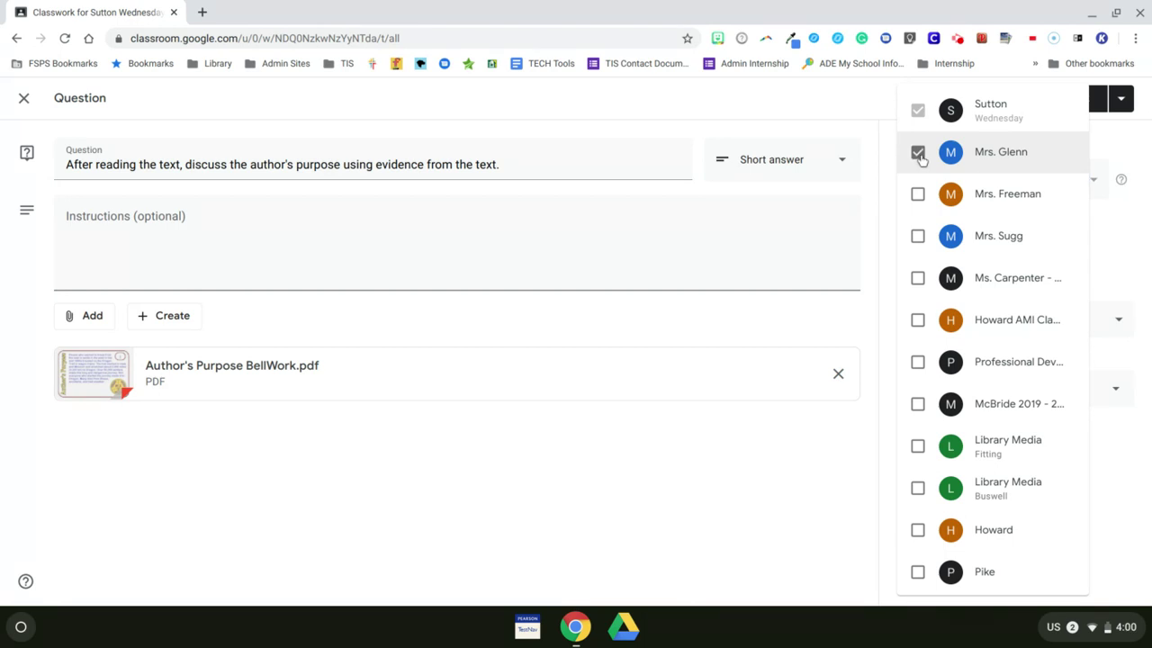
pyautogui.click(919, 158)
pyautogui.click(920, 160)
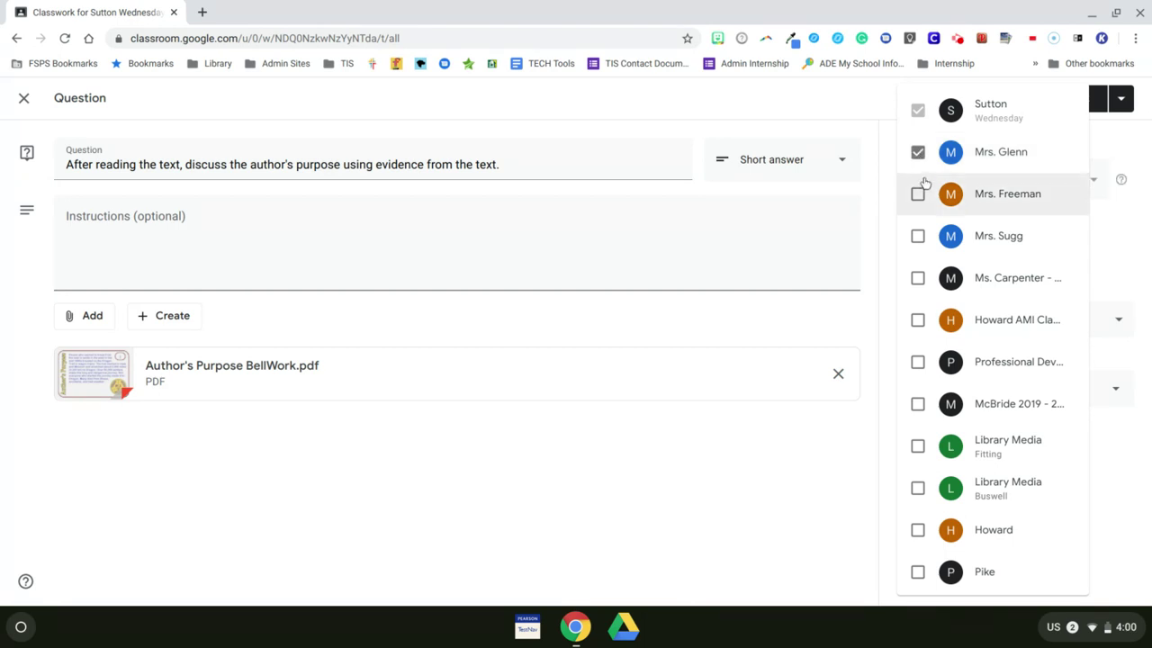
pyautogui.click(1109, 149)
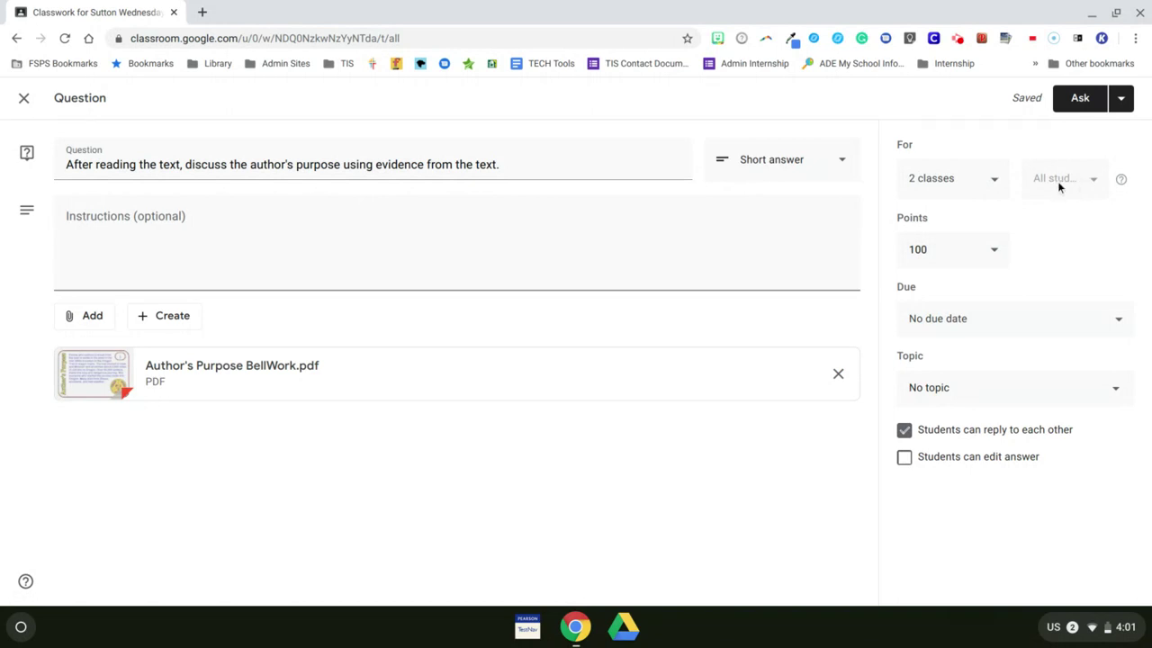
pyautogui.click(997, 181)
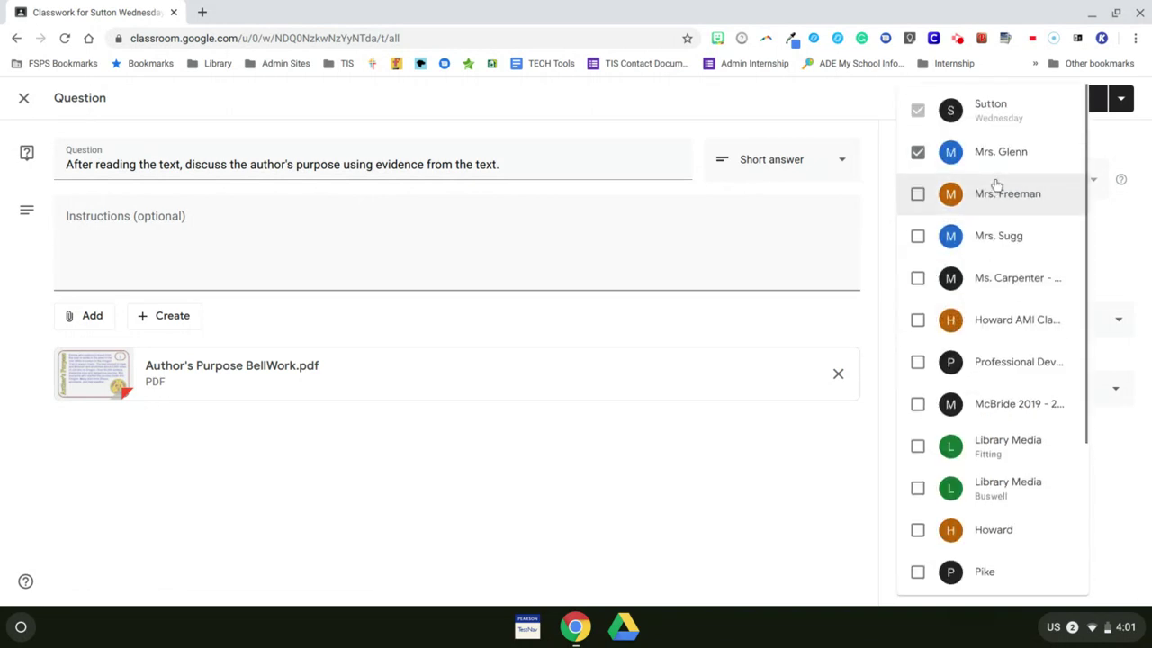
pyautogui.click(919, 154)
pyautogui.click(1130, 262)
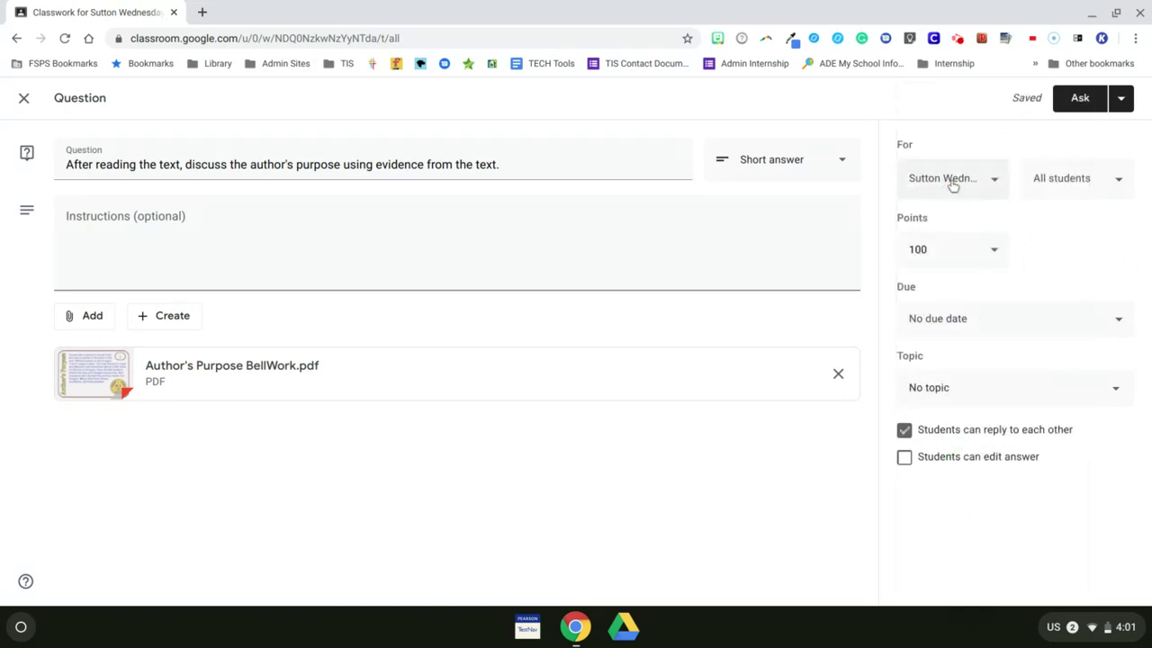
# Try selecting individual students as recipients, then go back to All students.
pyautogui.click(1116, 183)
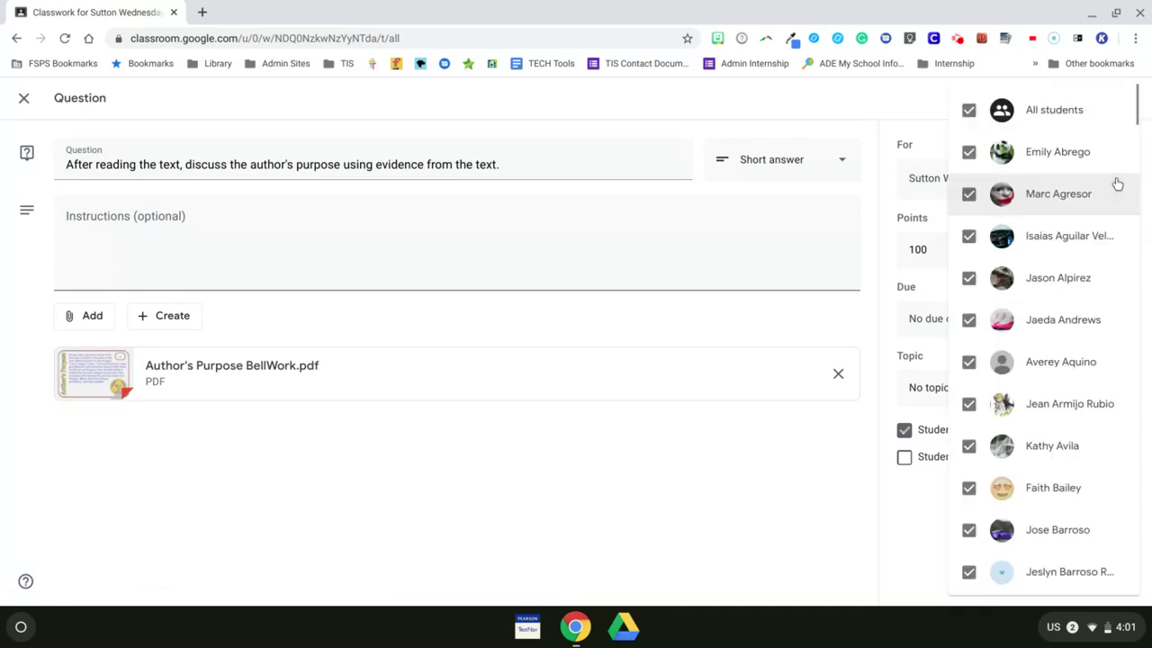
pyautogui.scroll(-3, 1066, 155)
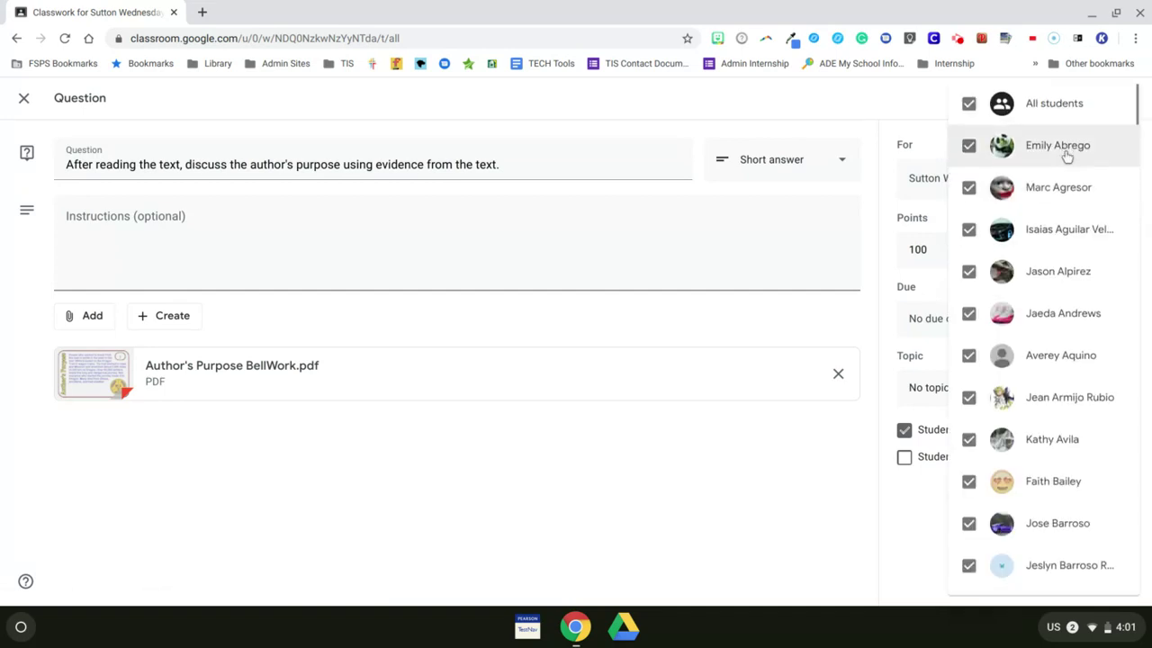
pyautogui.scroll(-2, 1066, 155)
pyautogui.scroll(5, 1066, 155)
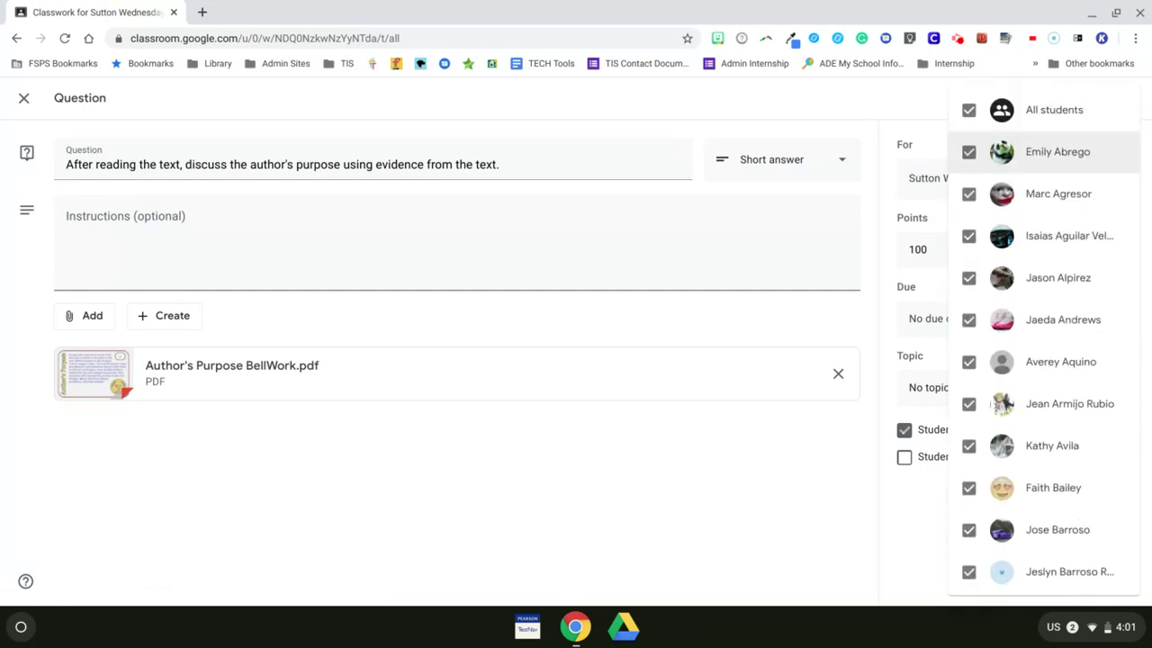
pyautogui.click(968, 111)
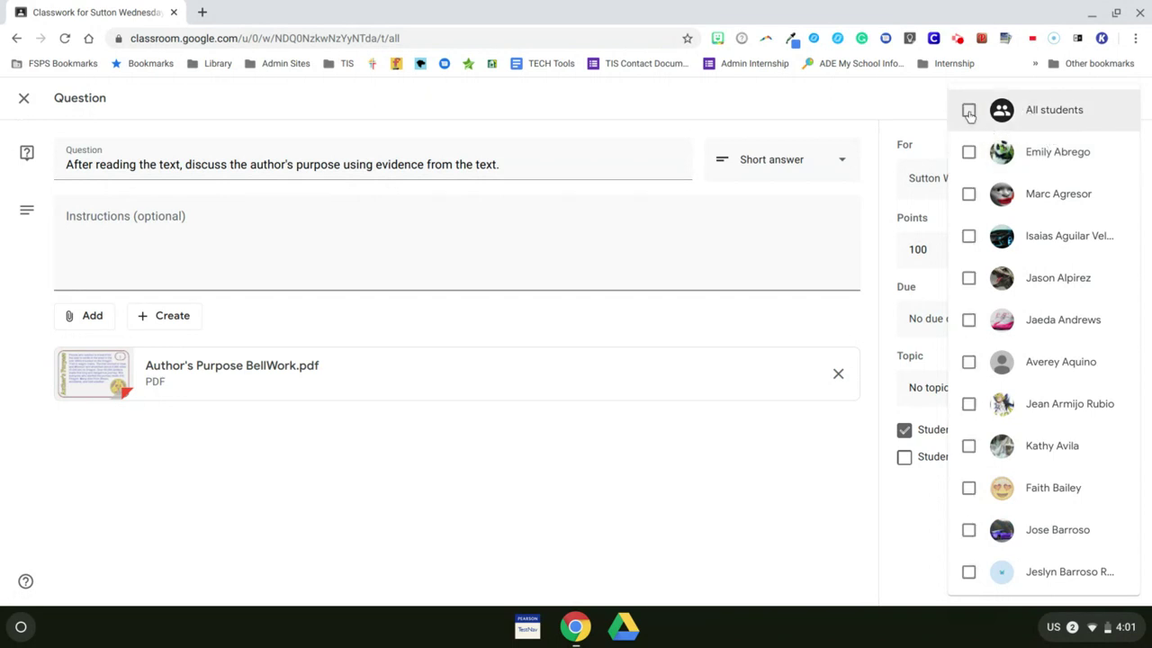
pyautogui.click(968, 110)
pyautogui.click(968, 110)
pyautogui.click(968, 235)
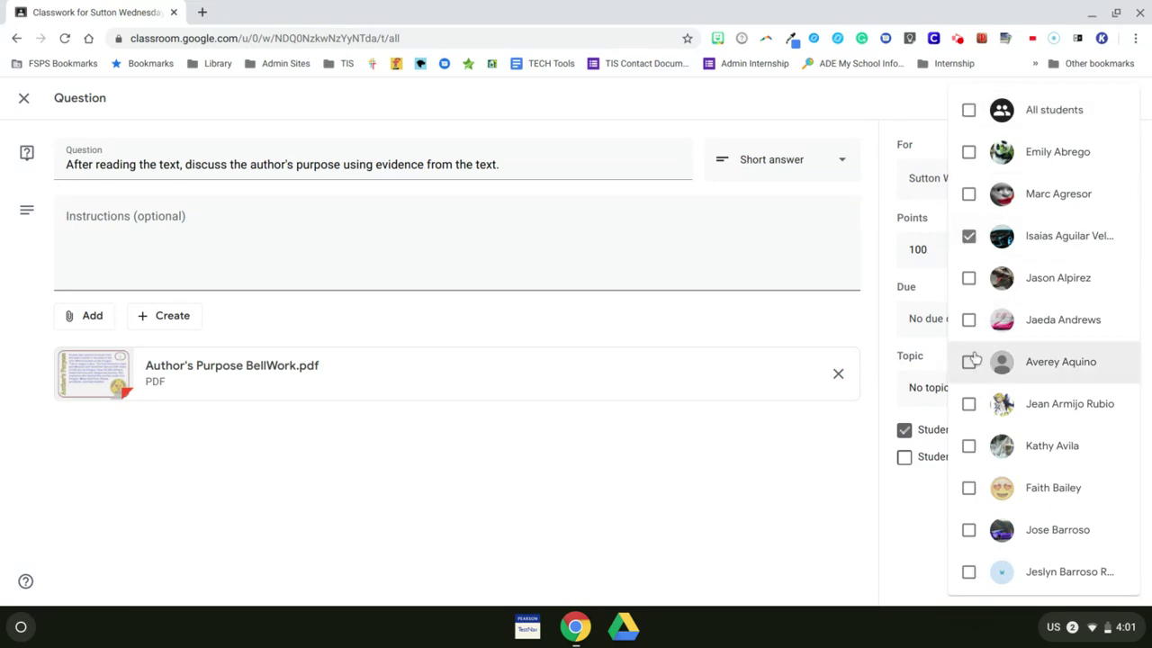
pyautogui.click(968, 361)
pyautogui.click(968, 446)
pyautogui.click(968, 487)
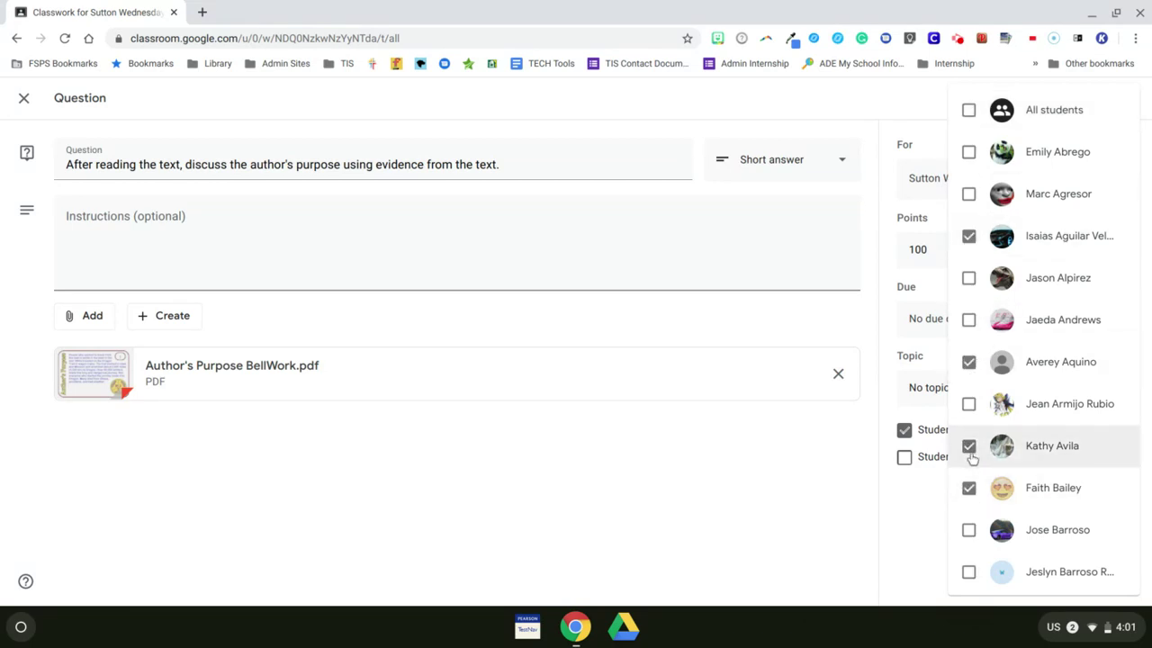
pyautogui.click(968, 112)
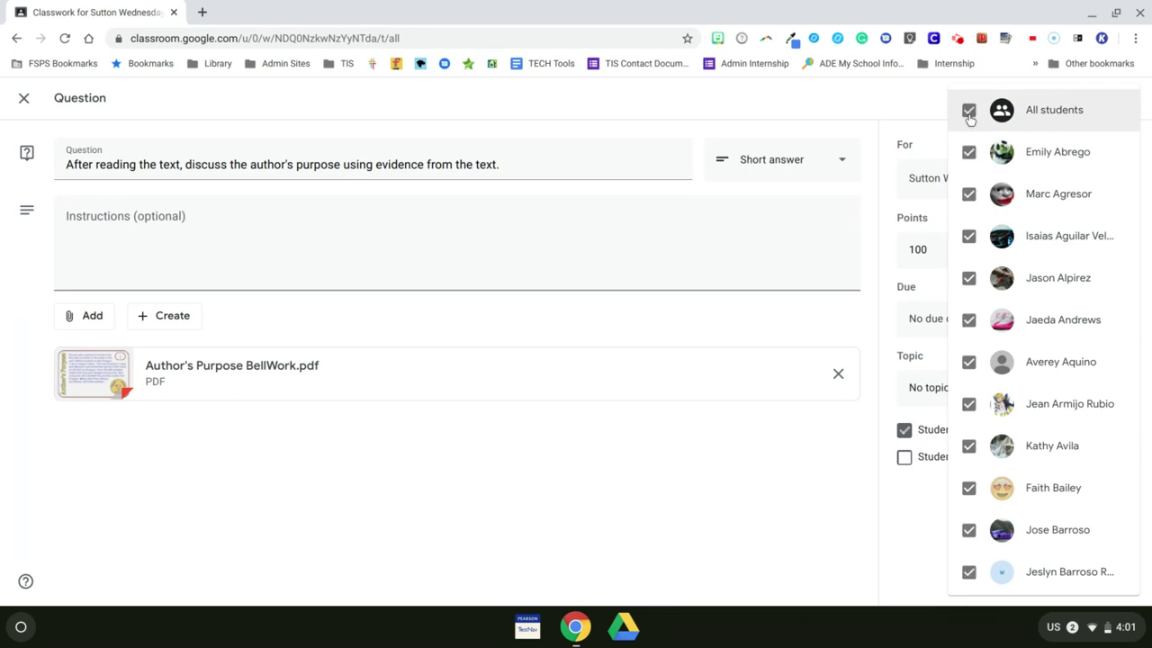
pyautogui.click(912, 113)
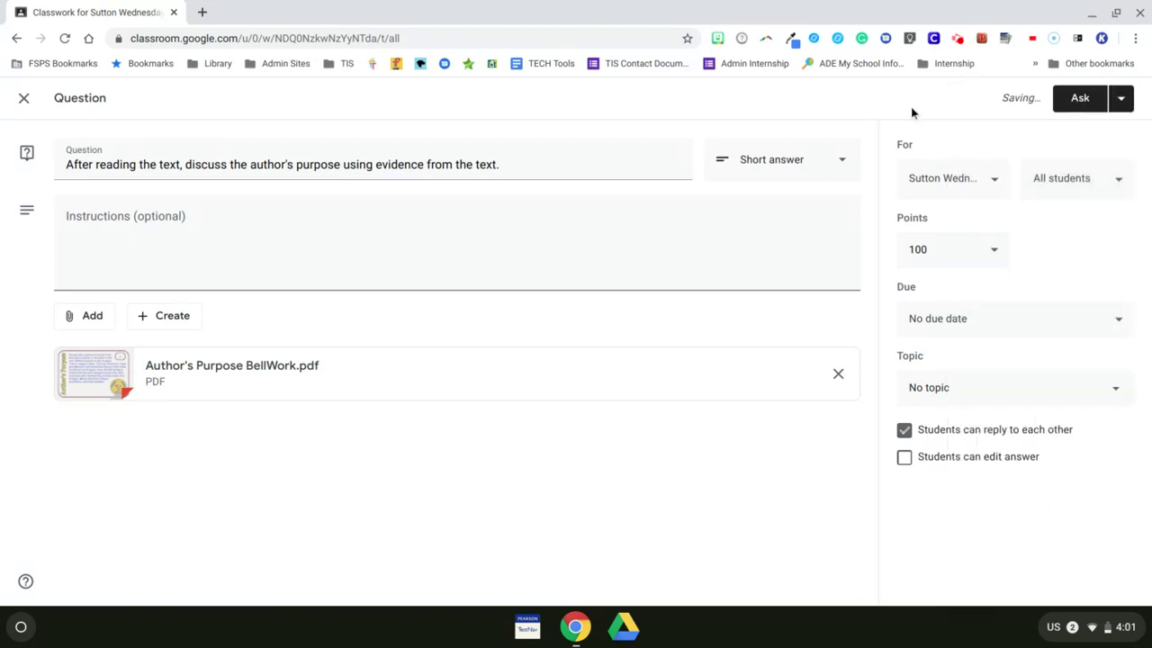
# Change the question's point value from 100 to 5.
pyautogui.click(993, 253)
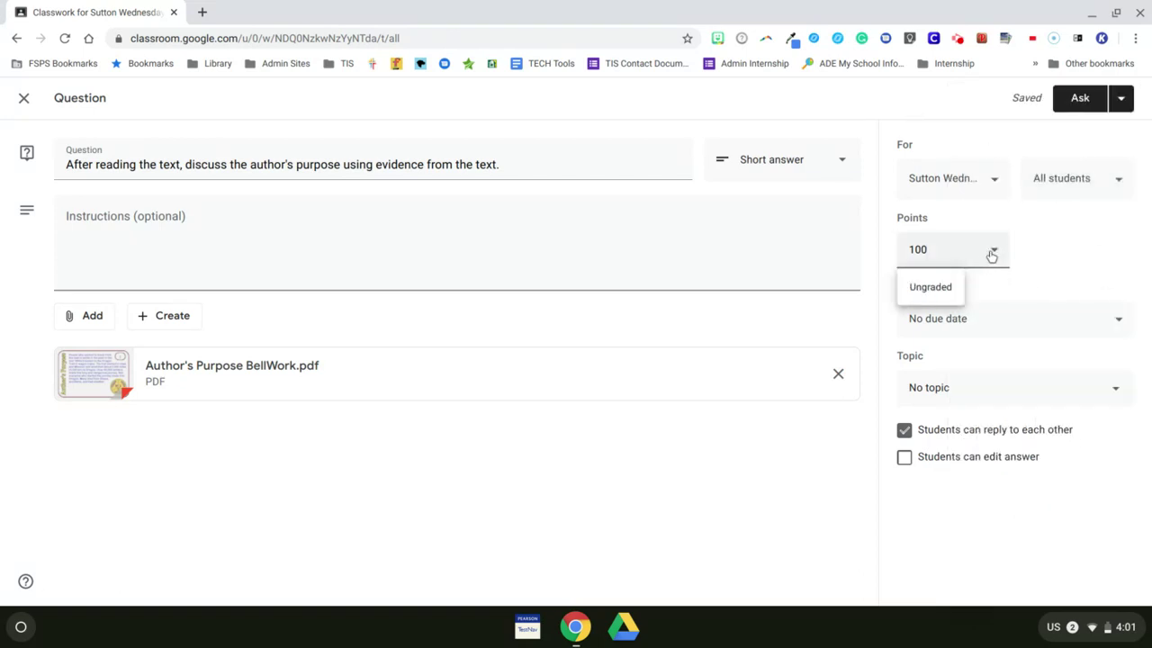
pyautogui.press('BackSpace')
pyautogui.press('BackSpace')
pyautogui.press('BackSpace')
pyautogui.write('5')
pyautogui.click(1073, 277)
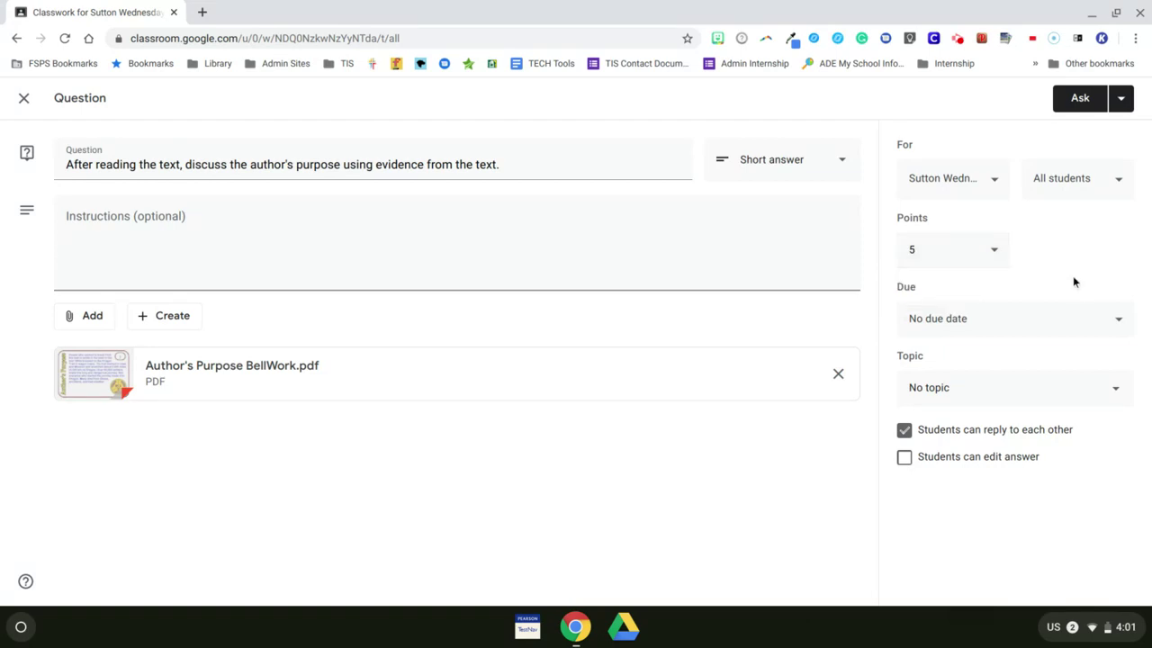
pyautogui.click(1108, 318)
# Set the due date to Friday, April 3 and choose Bell Work as the topic.
pyautogui.click(1051, 387)
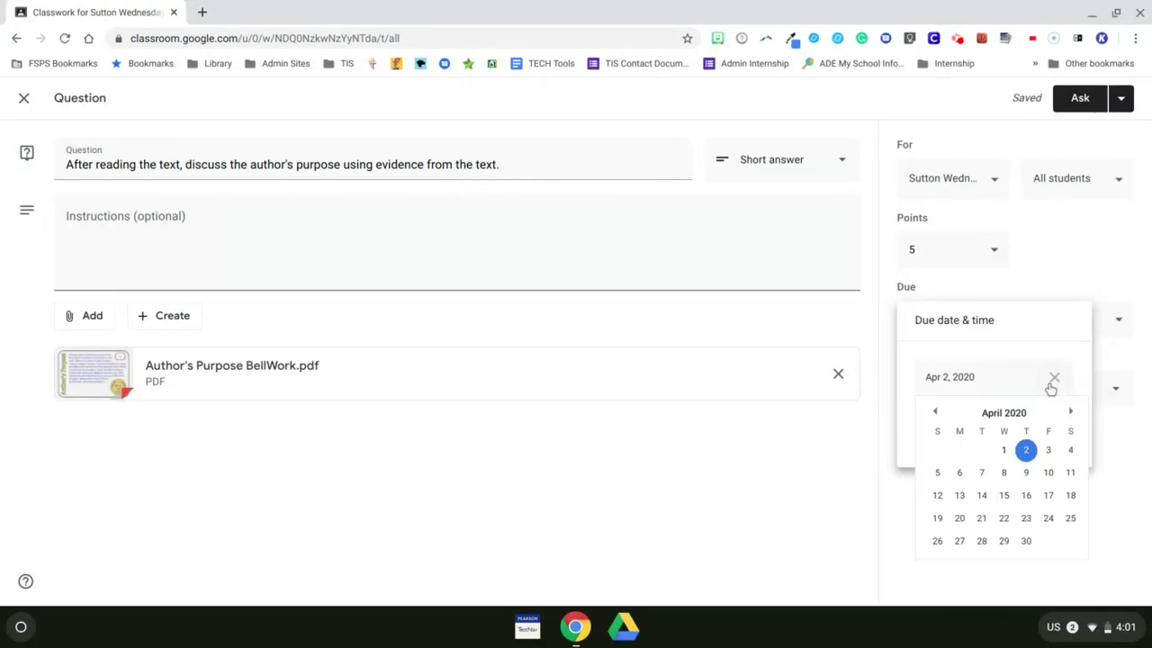
pyautogui.click(1049, 450)
pyautogui.click(1098, 240)
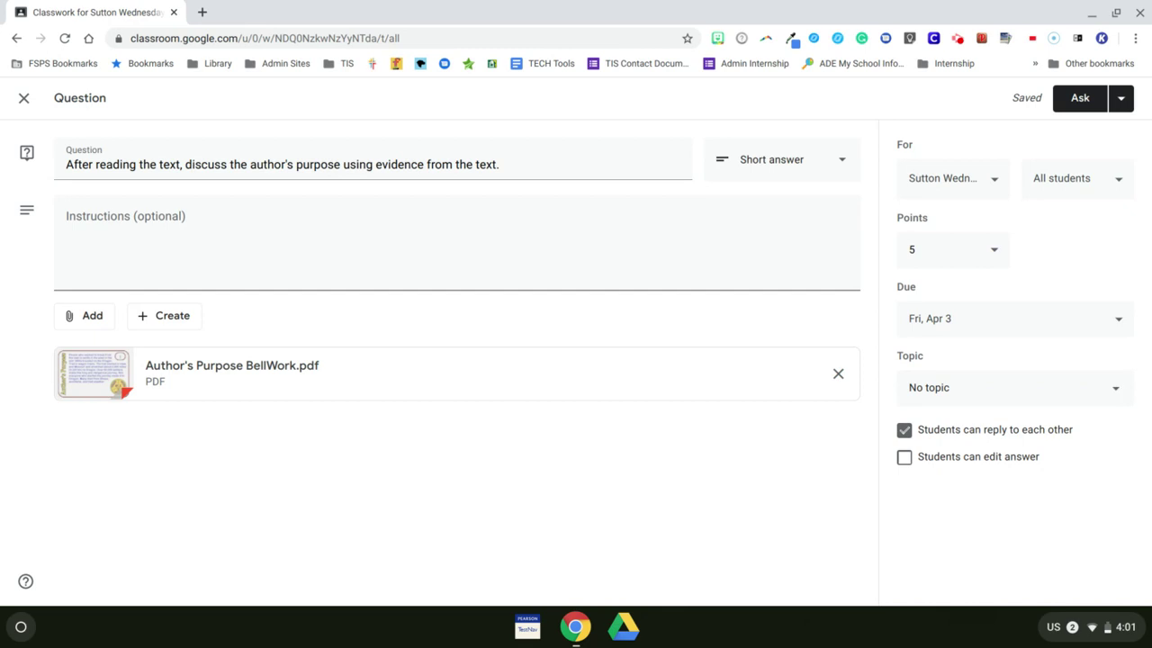
pyautogui.click(1119, 391)
pyautogui.click(1022, 483)
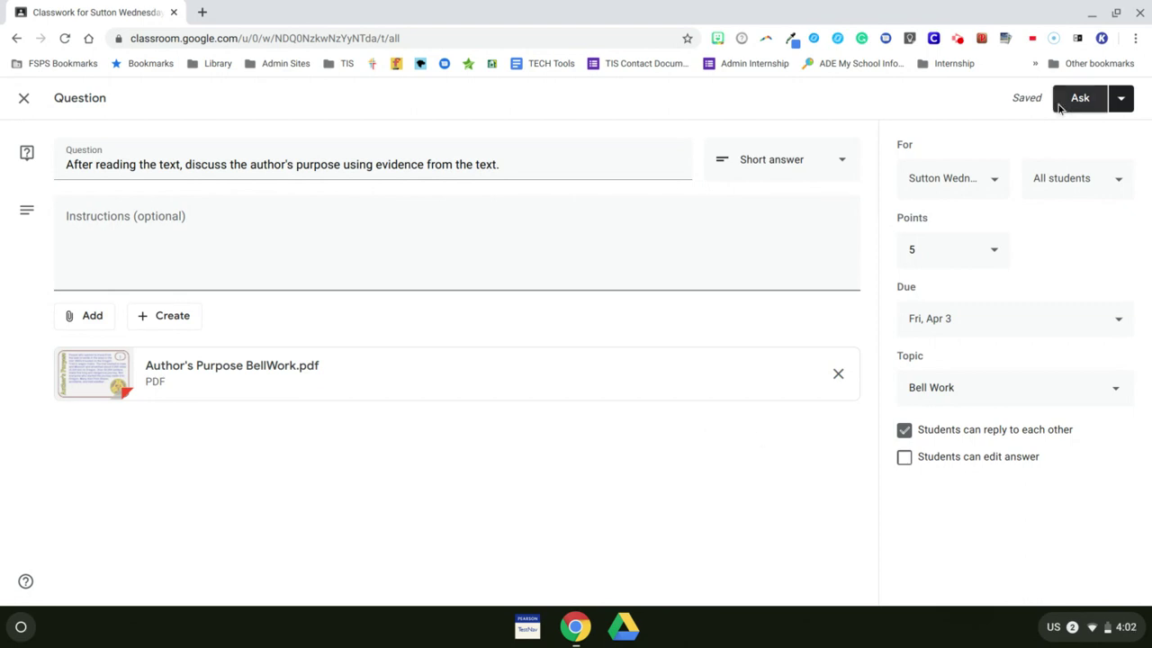
pyautogui.click(1121, 101)
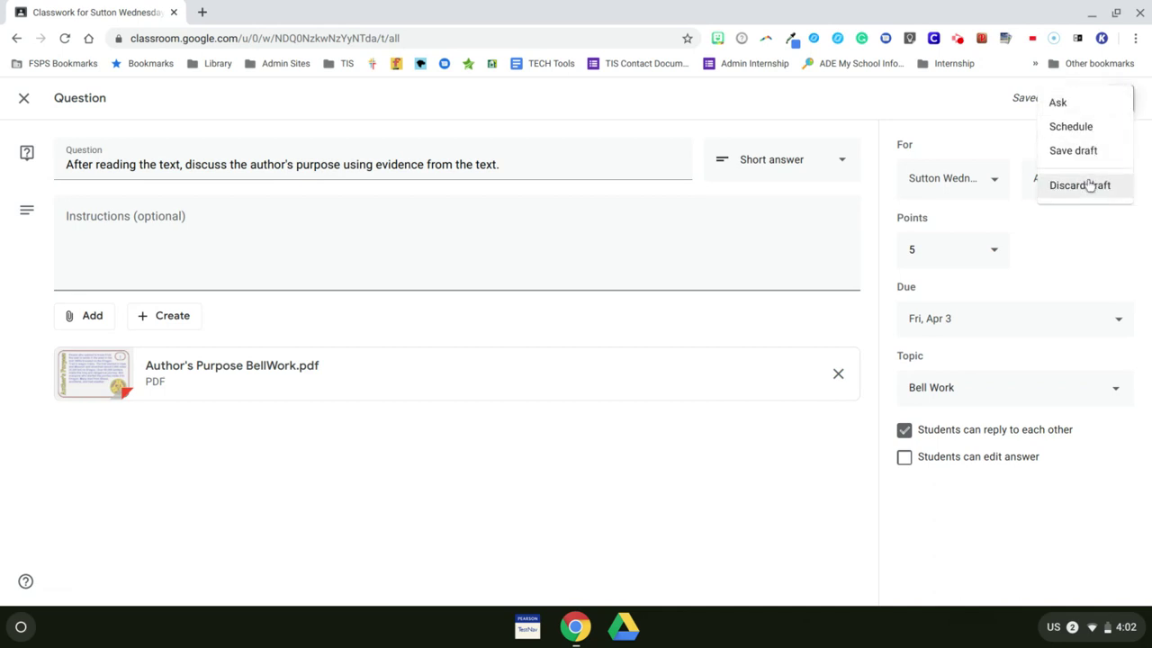
pyautogui.click(1070, 126)
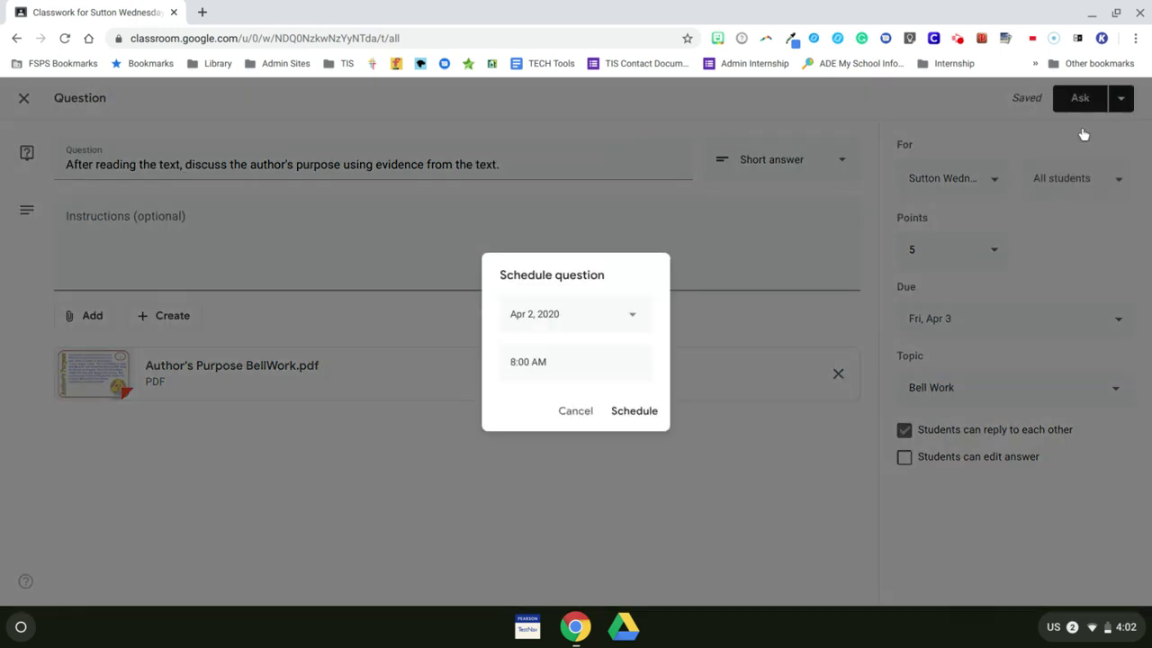
pyautogui.click(632, 318)
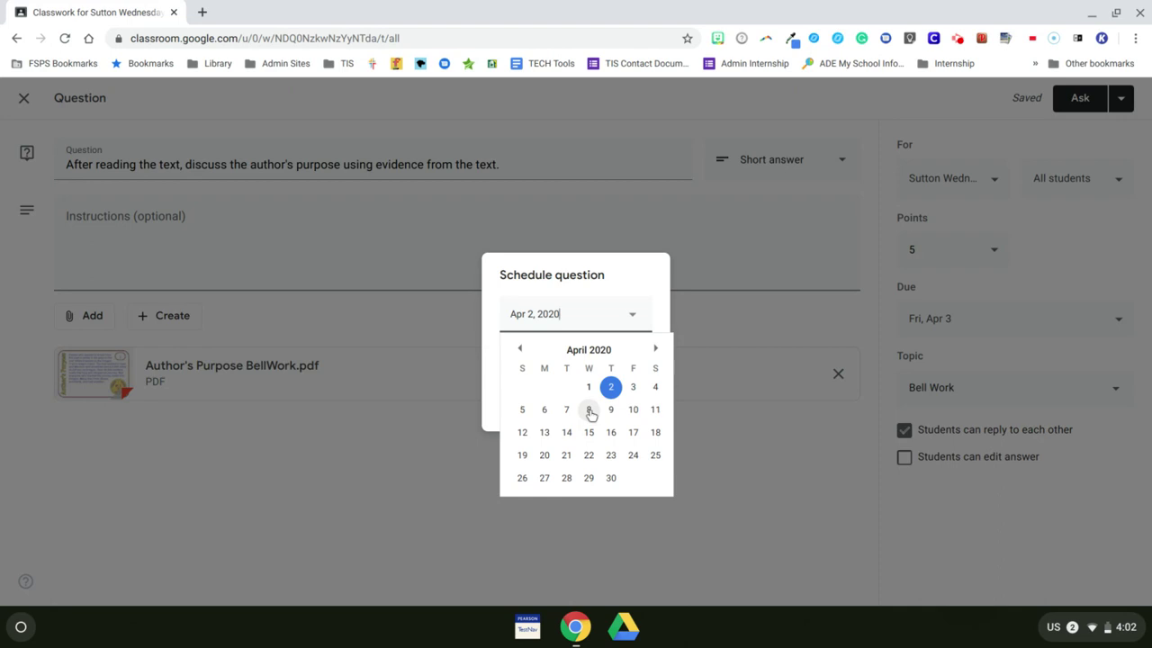
pyautogui.click(621, 530)
pyautogui.click(621, 531)
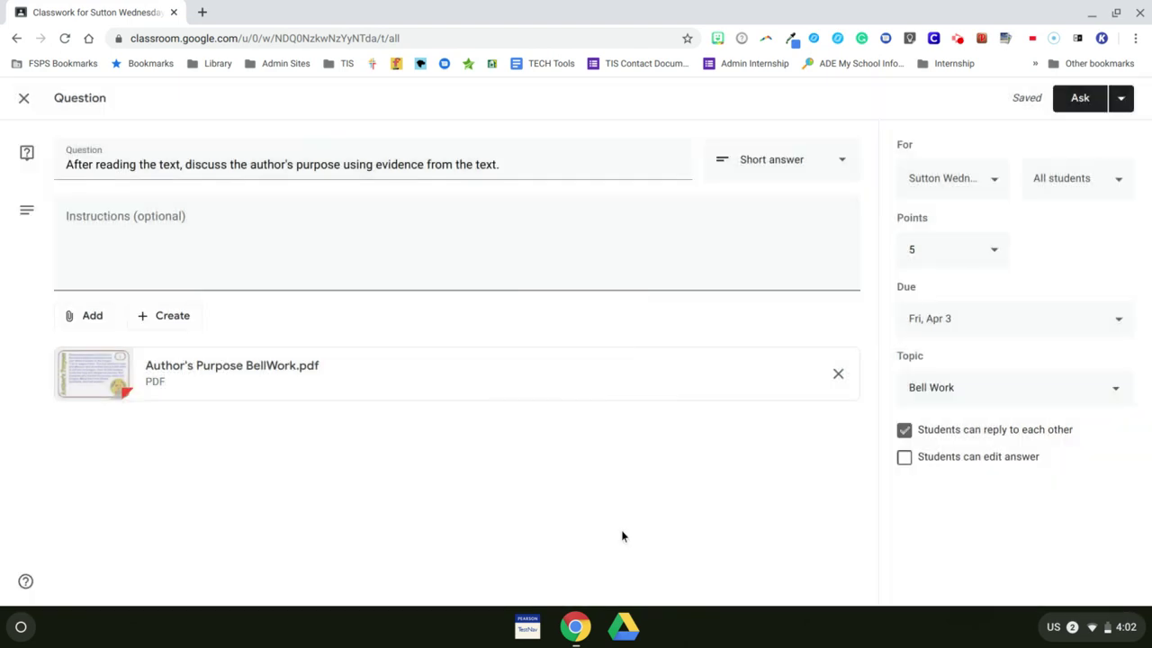
# Ask the author's purpose question, then create a new Assignment from the Create menu.
pyautogui.click(1074, 101)
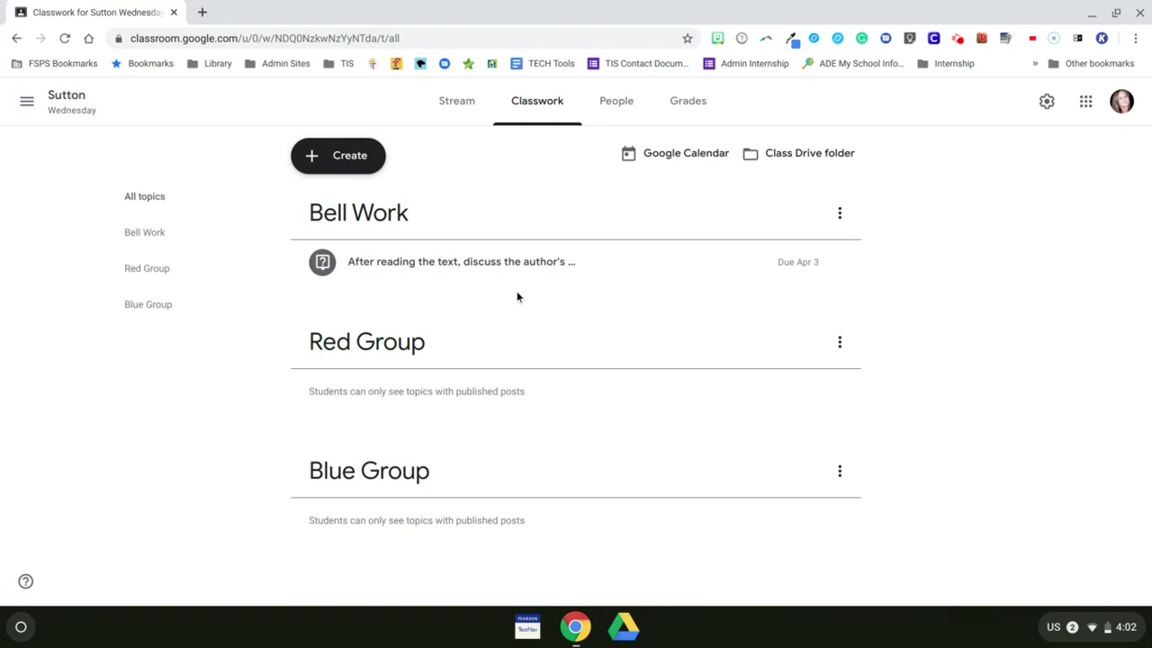
pyautogui.click(340, 158)
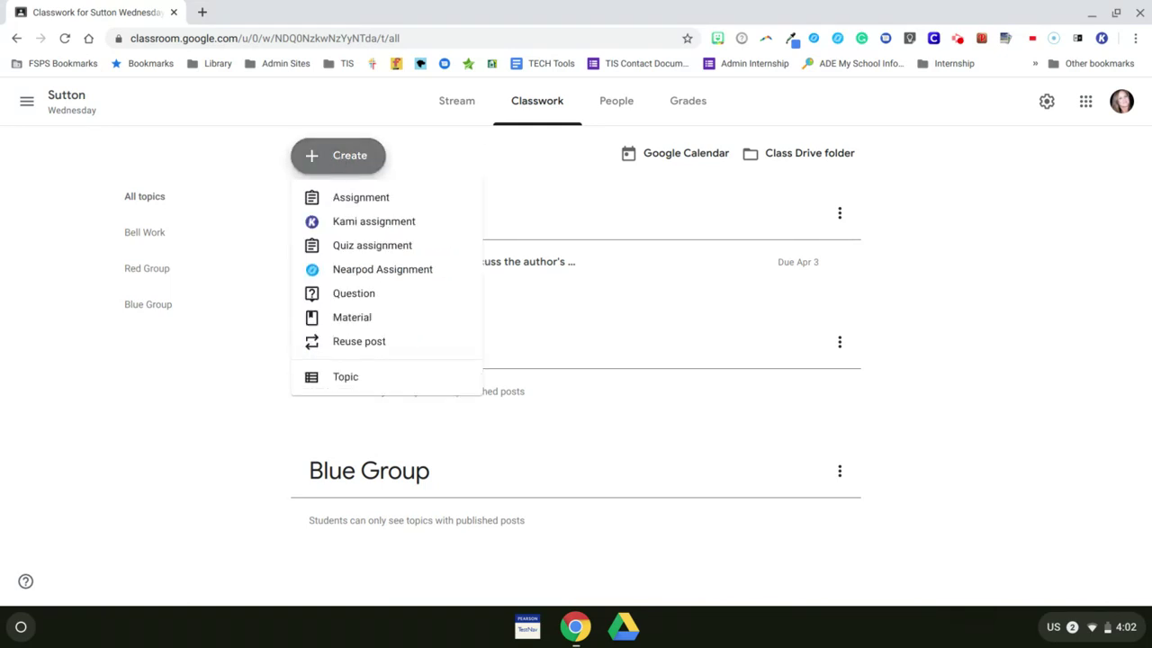
pyautogui.click(353, 198)
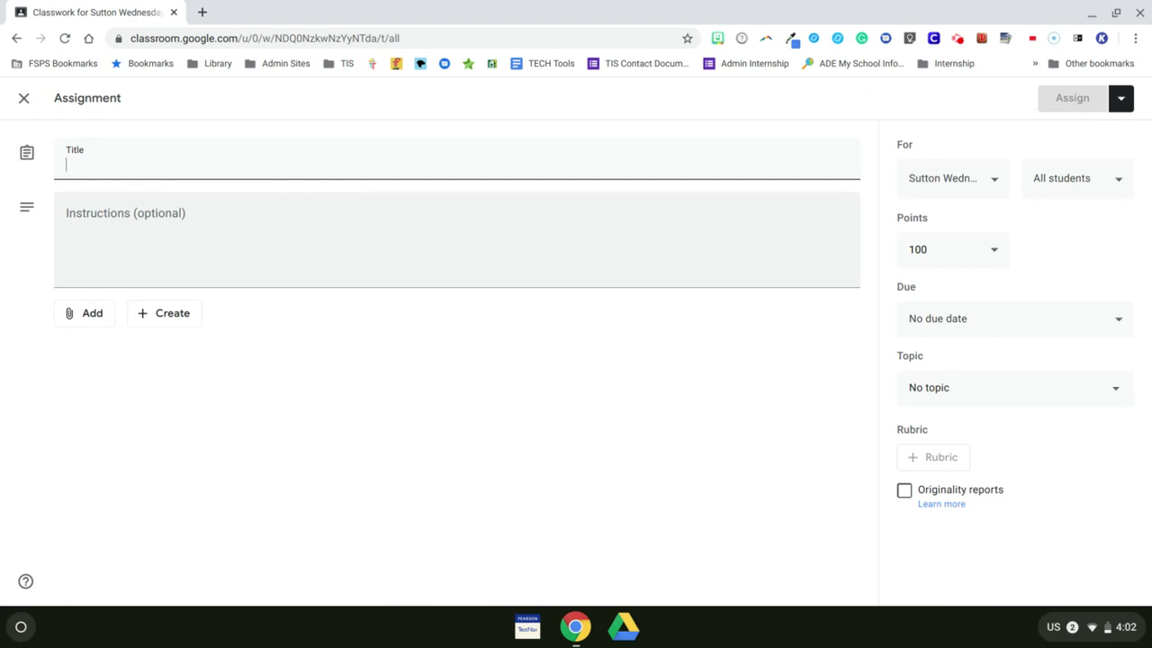
# Attach 5thGradeInferenceReadingPassage.pdf from Drive's AMI Reading folder to the assignment.
pyautogui.click(93, 317)
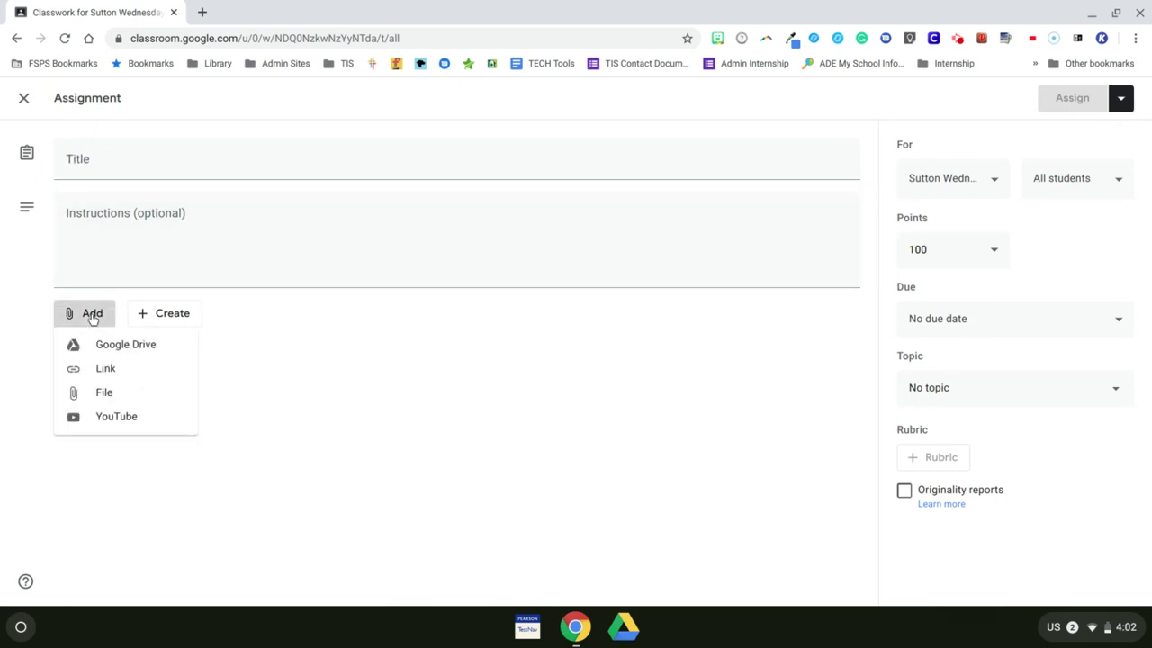
pyautogui.click(120, 351)
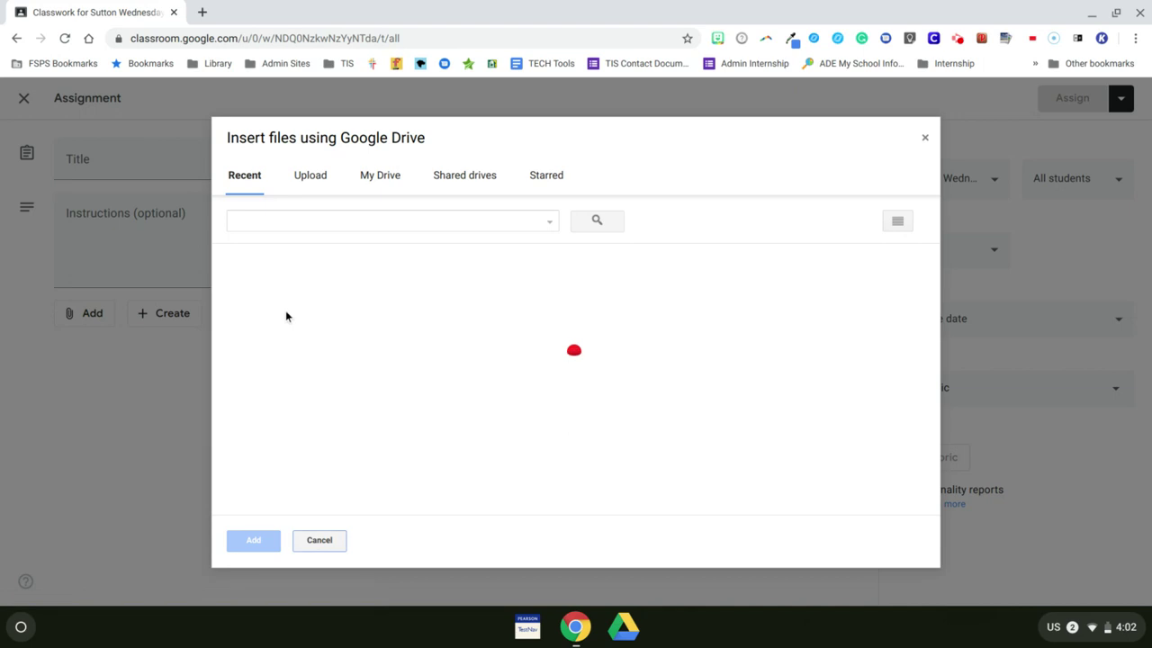
pyautogui.click(381, 177)
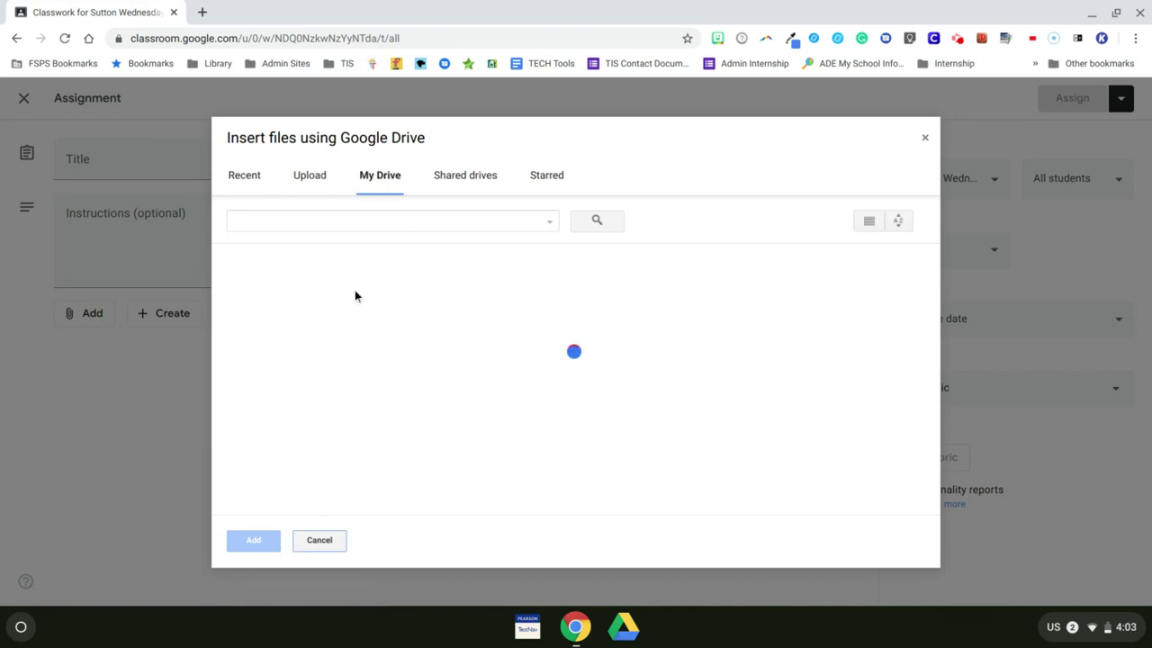
pyautogui.doubleClick(322, 309)
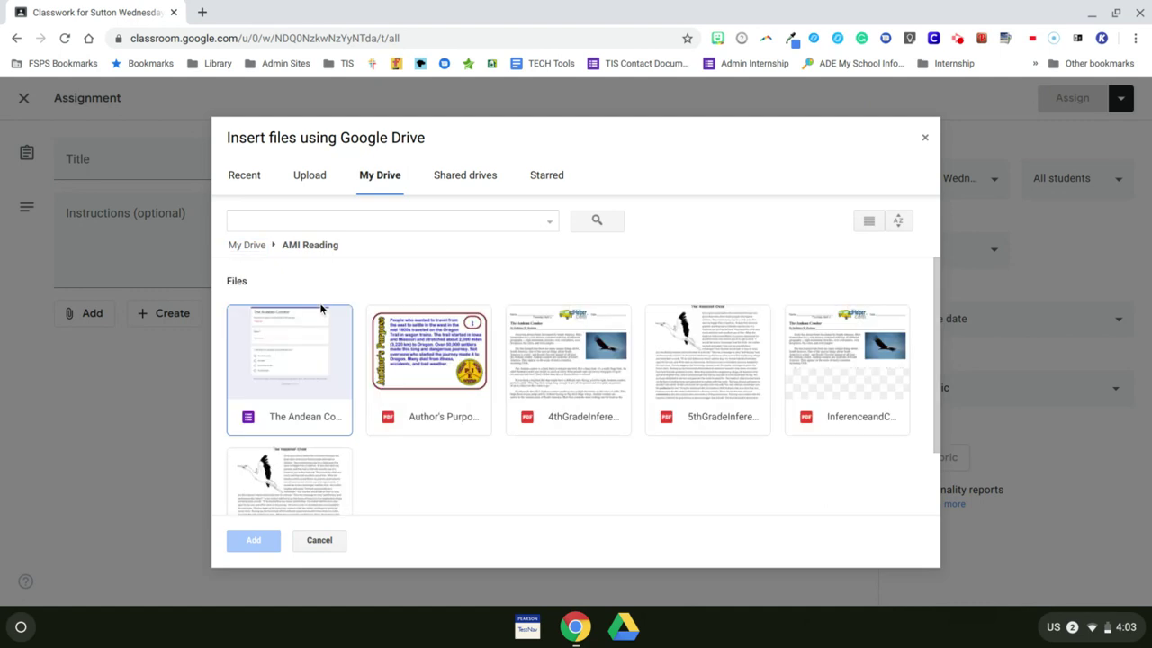
pyautogui.click(724, 402)
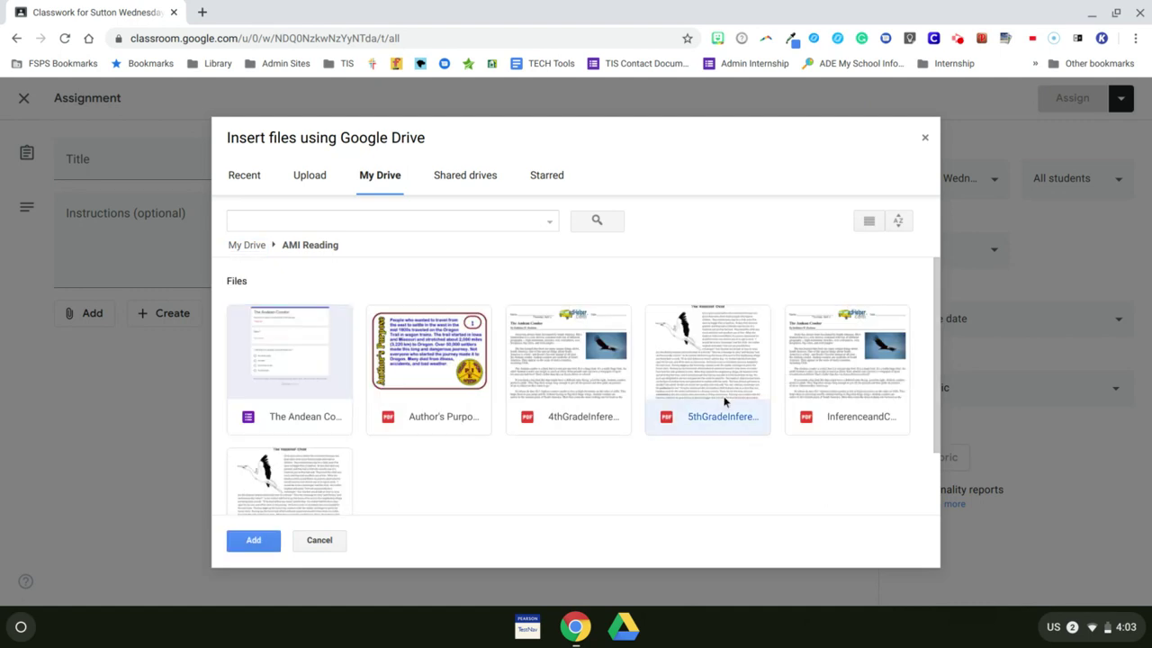
pyautogui.click(254, 541)
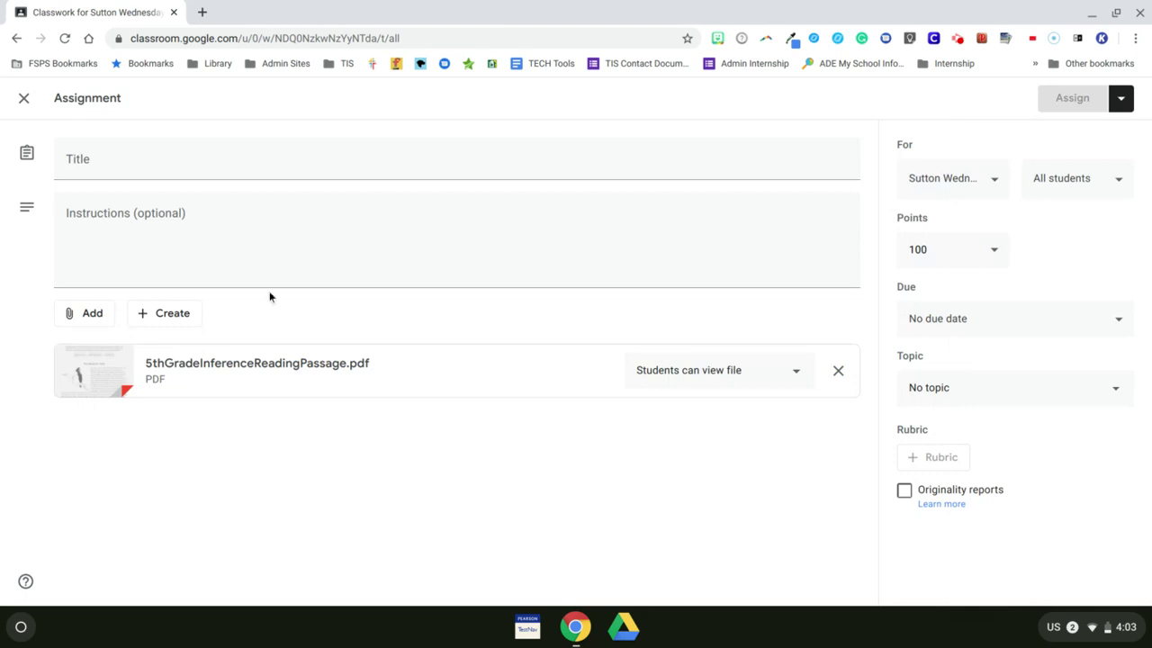
pyautogui.click(257, 154)
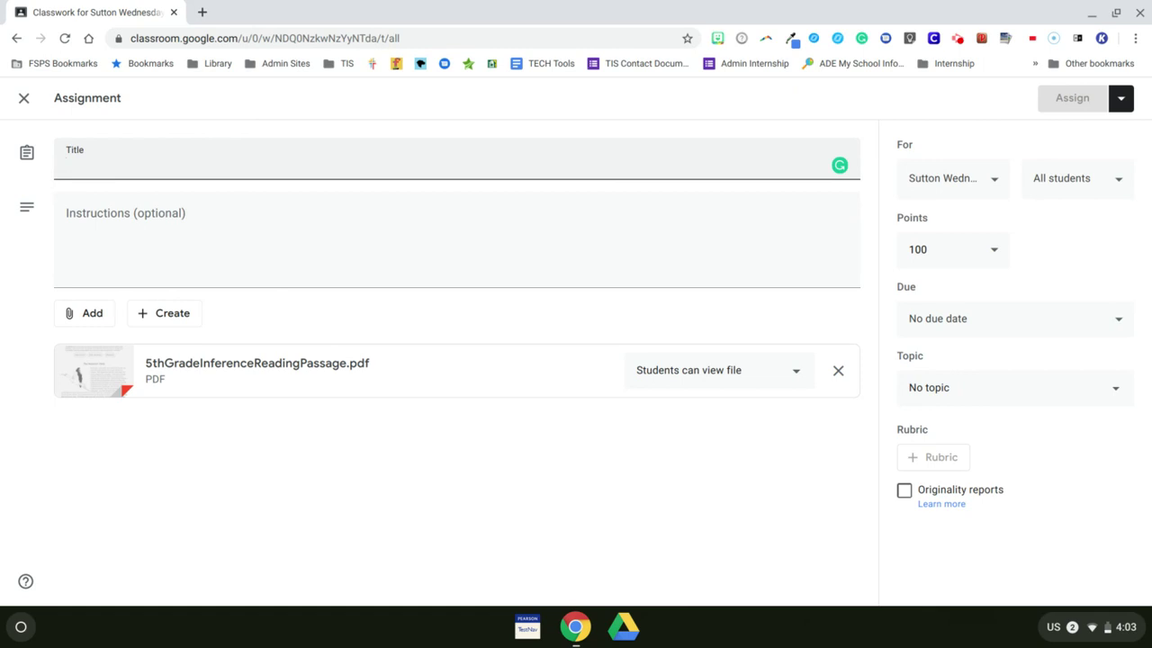
# Type and erase a '5th Grade' title, then return to the Classroom assignment tab.
pyautogui.write('5th Grade')
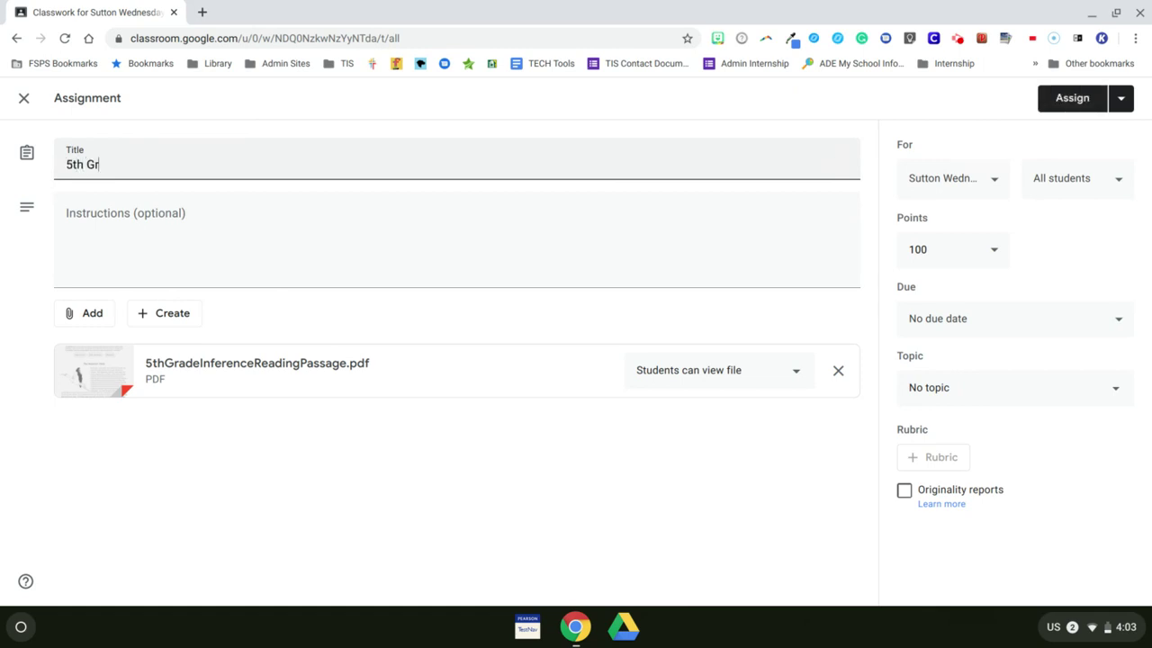
pyautogui.press('BackSpace')
pyautogui.press('BackSpace')
pyautogui.press('BackSpace')
pyautogui.press('BackSpace')
pyautogui.press('BackSpace')
pyautogui.press('BackSpace')
pyautogui.press('BackSpace')
pyautogui.press('BackSpace')
pyautogui.press('BackSpace')
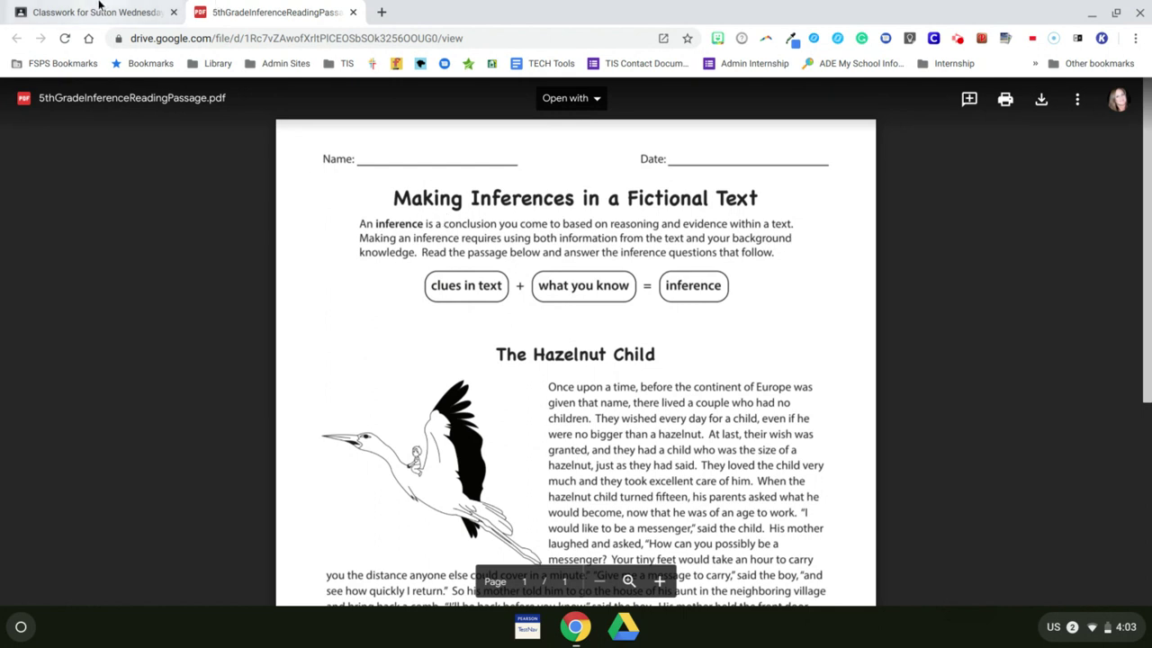
pyautogui.click(99, 11)
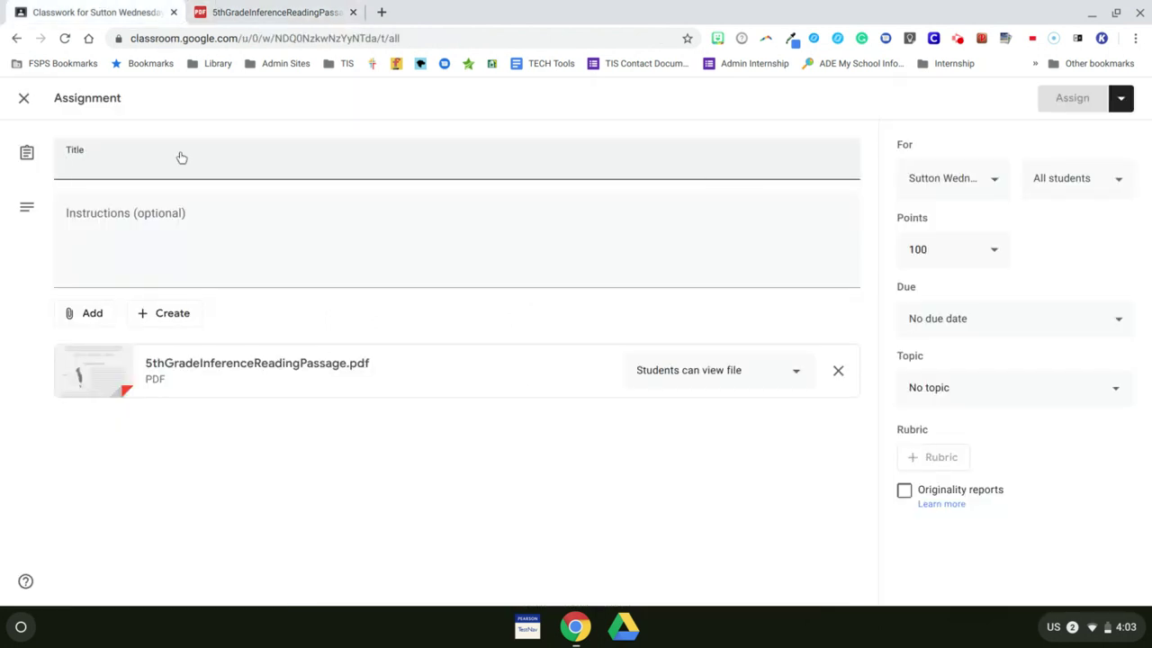
# Title the assignment 'The Hazelnut Child' with instructions 'Read the passage then complete the comprehension questions in the Google Form.'.
pyautogui.write('The Ha')
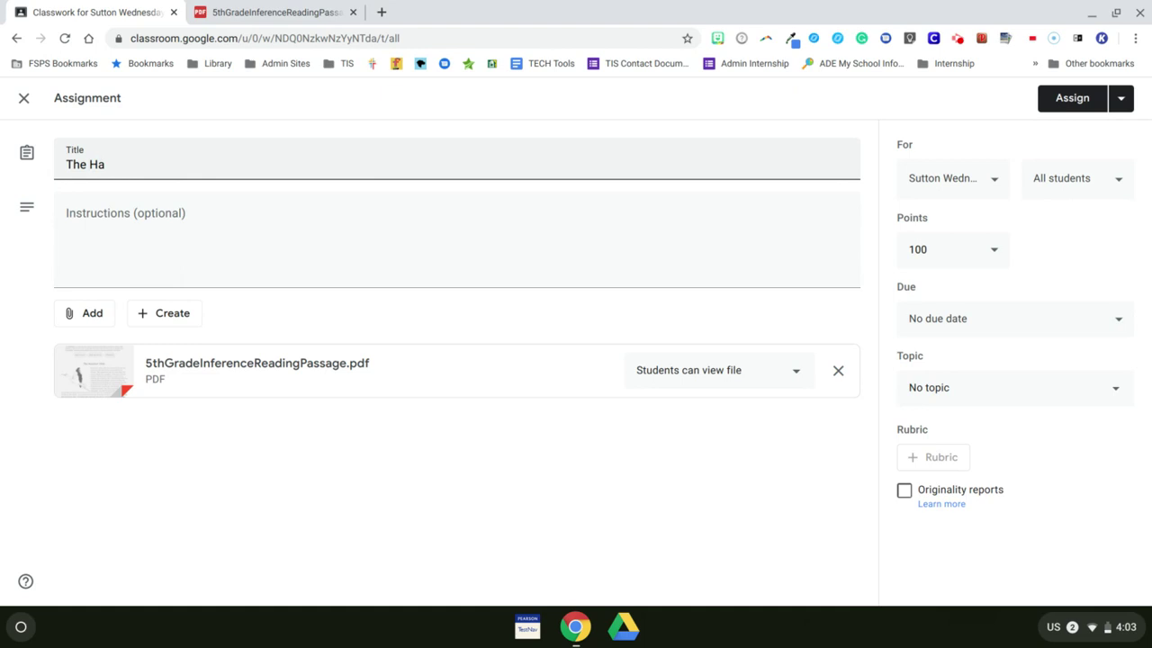
pyautogui.write('zel')
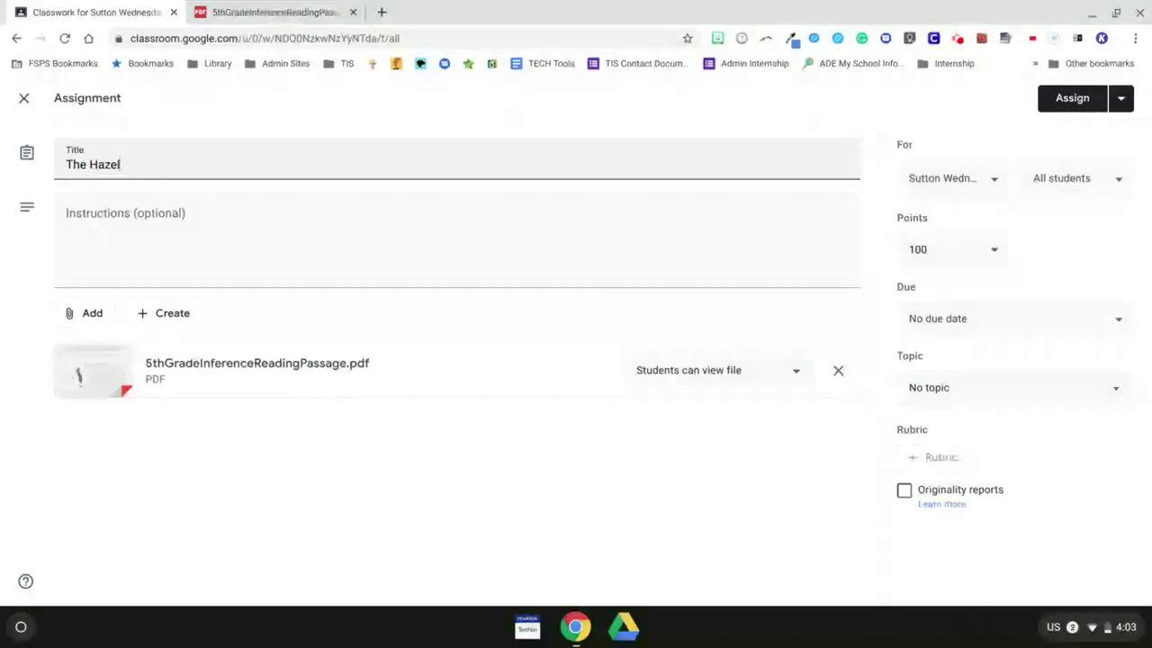
pyautogui.write('nut Child')
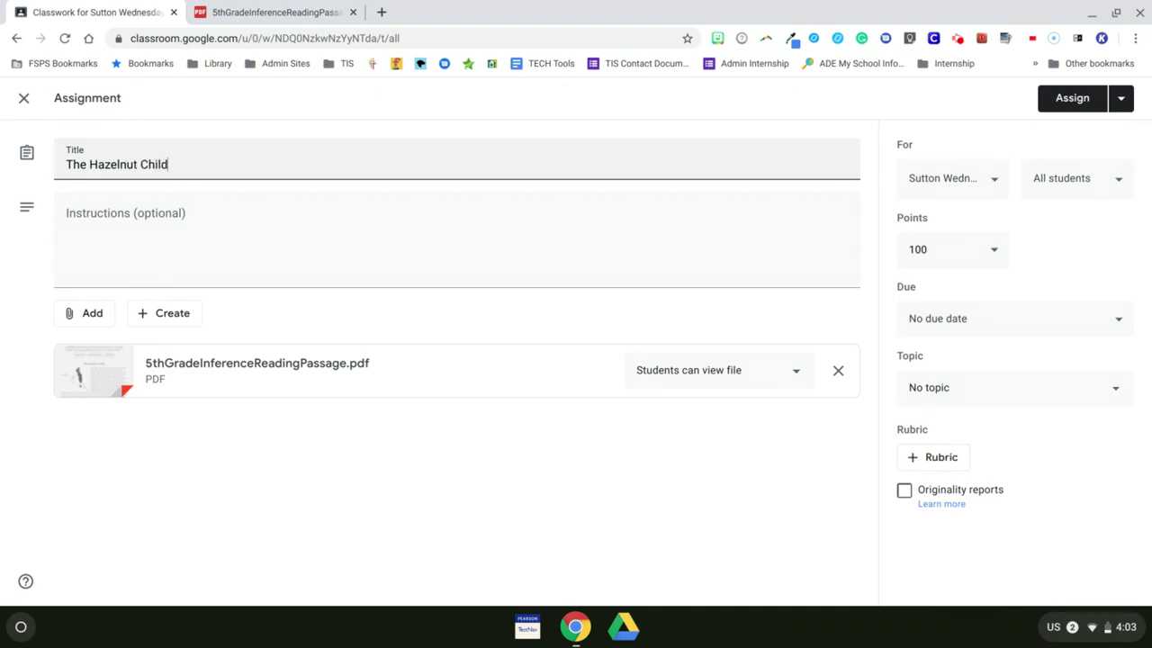
pyautogui.click(200, 224)
pyautogui.write('Read')
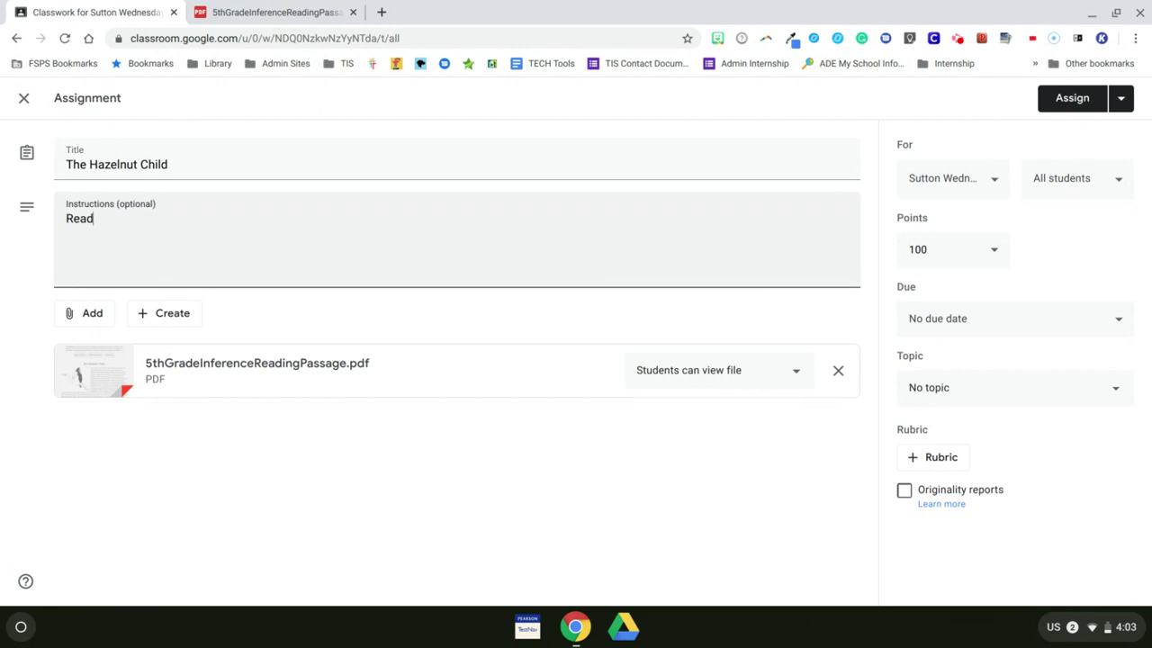
pyautogui.write(' the passage then complete the')
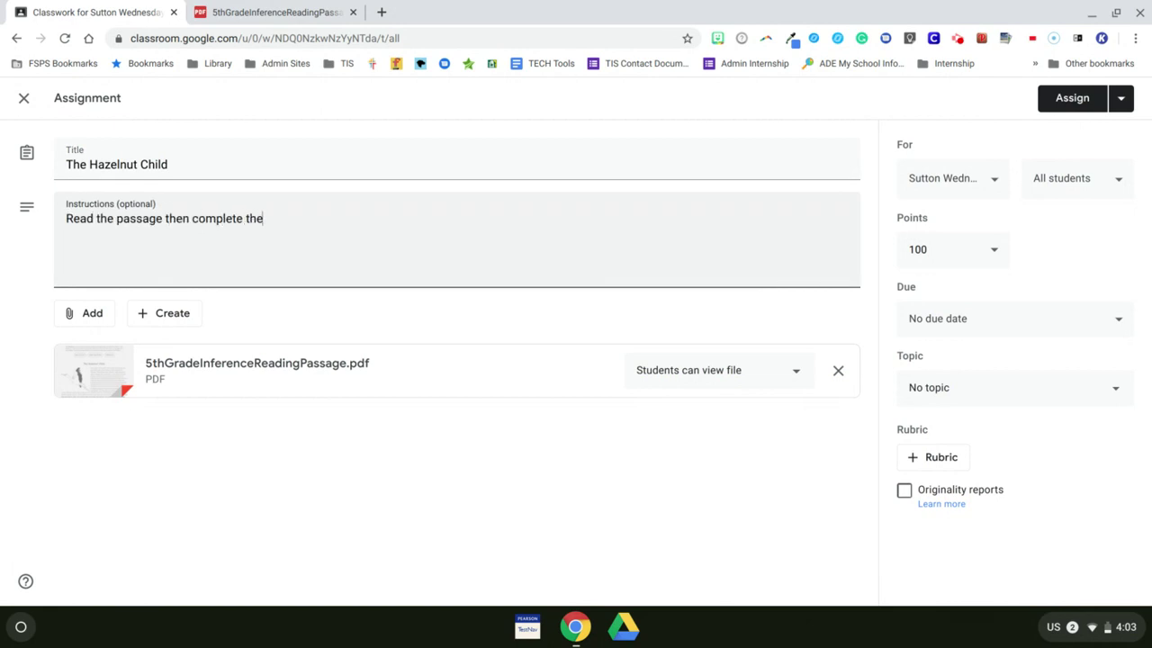
pyautogui.write(' comprehension quesiont')
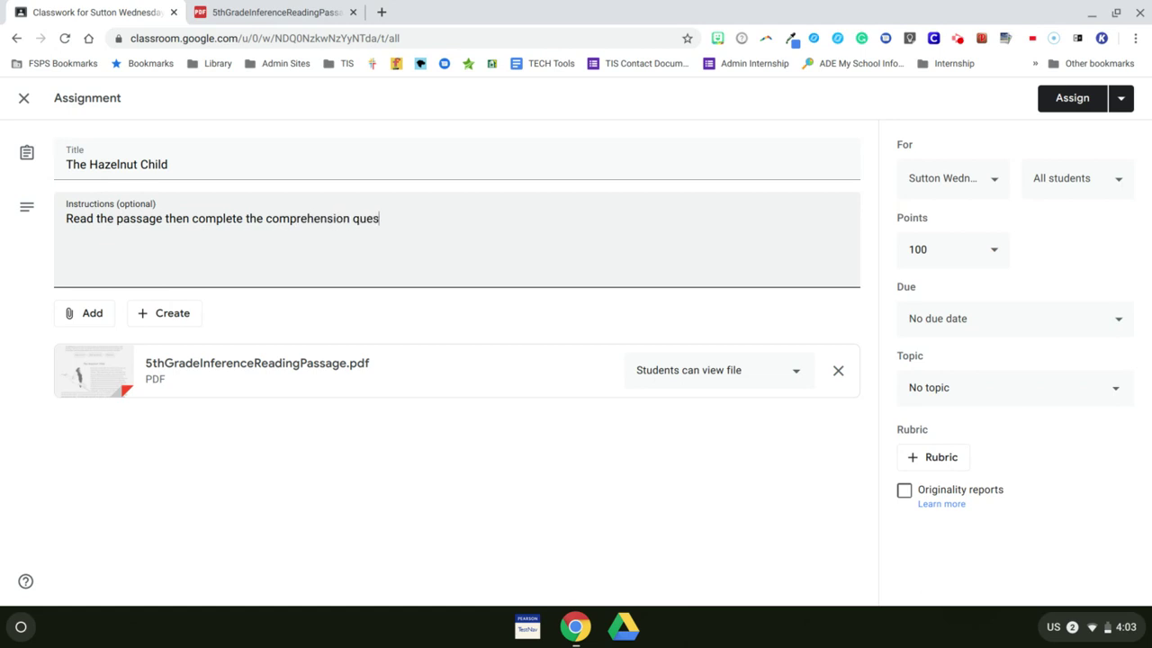
pyautogui.press('BackSpace')
pyautogui.press('BackSpace')
pyautogui.press('BackSpace')
pyautogui.write('tions in the Google Form.')
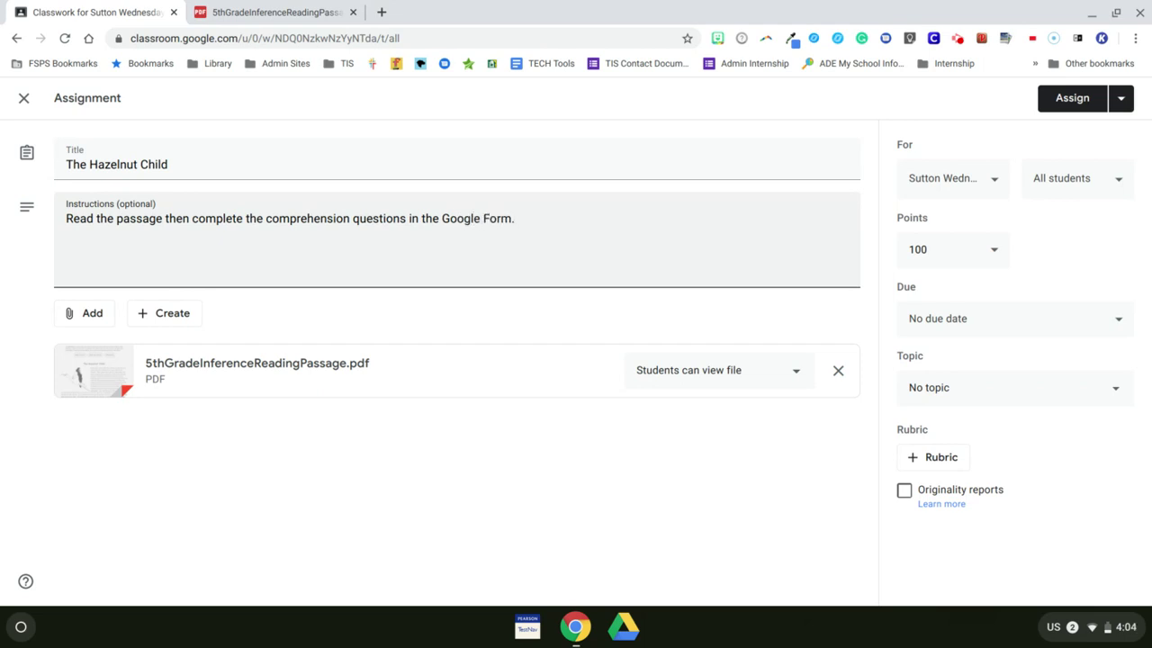
pyautogui.click(756, 380)
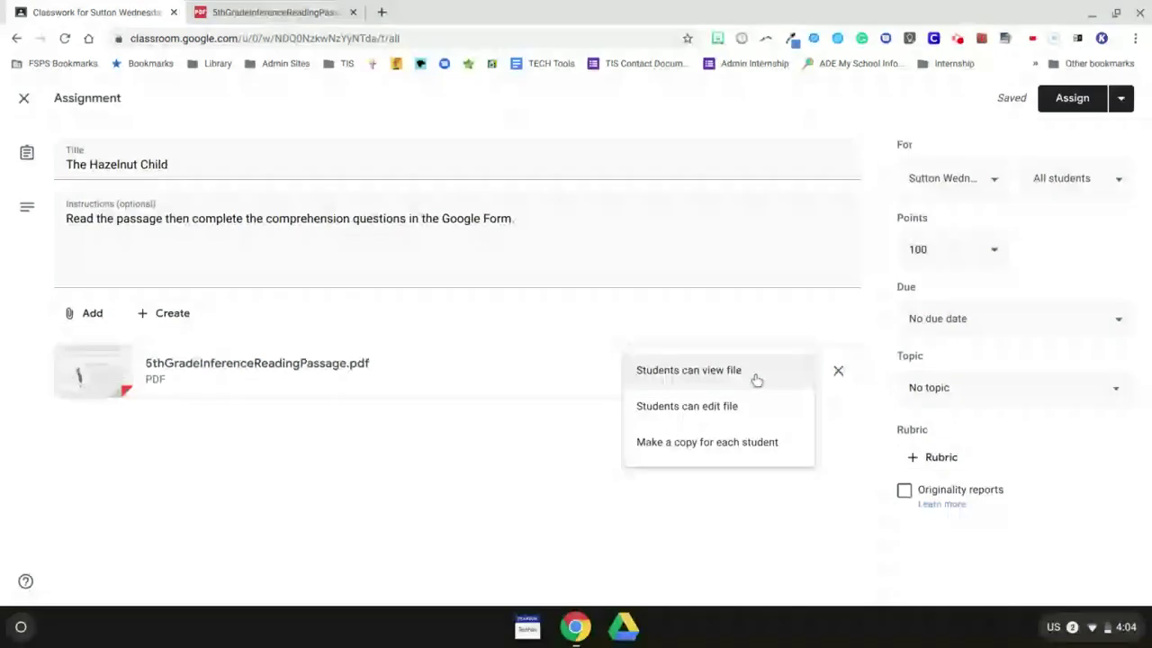
# Set the attached 5thGradeInferenceReadingPassage.pdf to make a copy for each student.
pyautogui.click(724, 454)
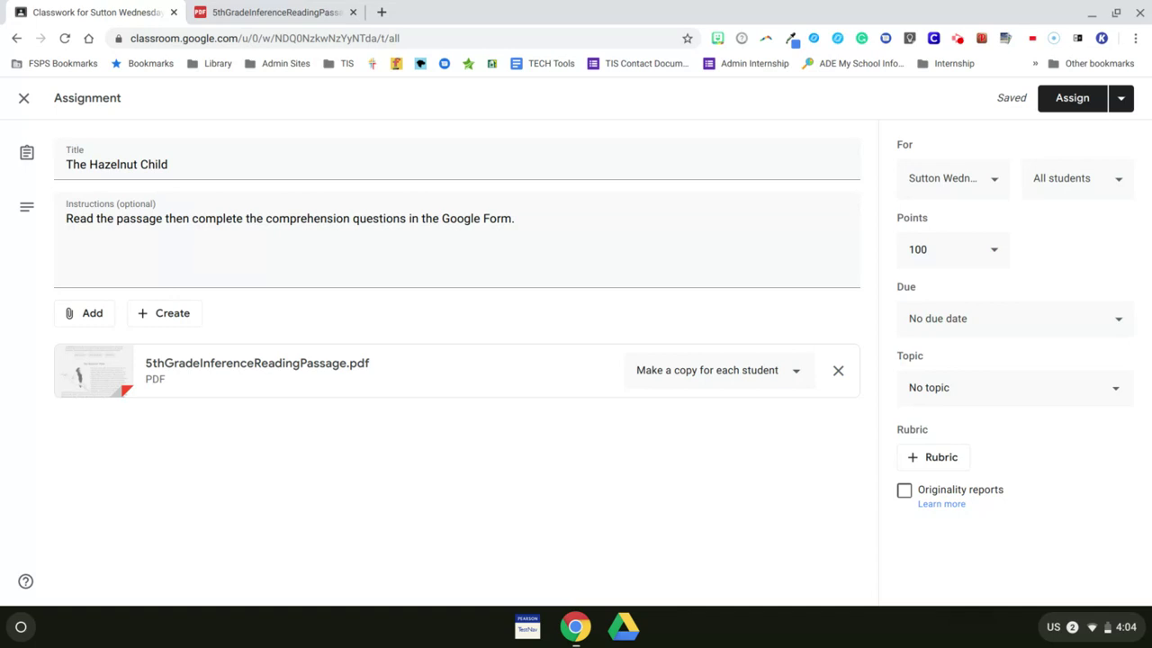
pyautogui.click(736, 387)
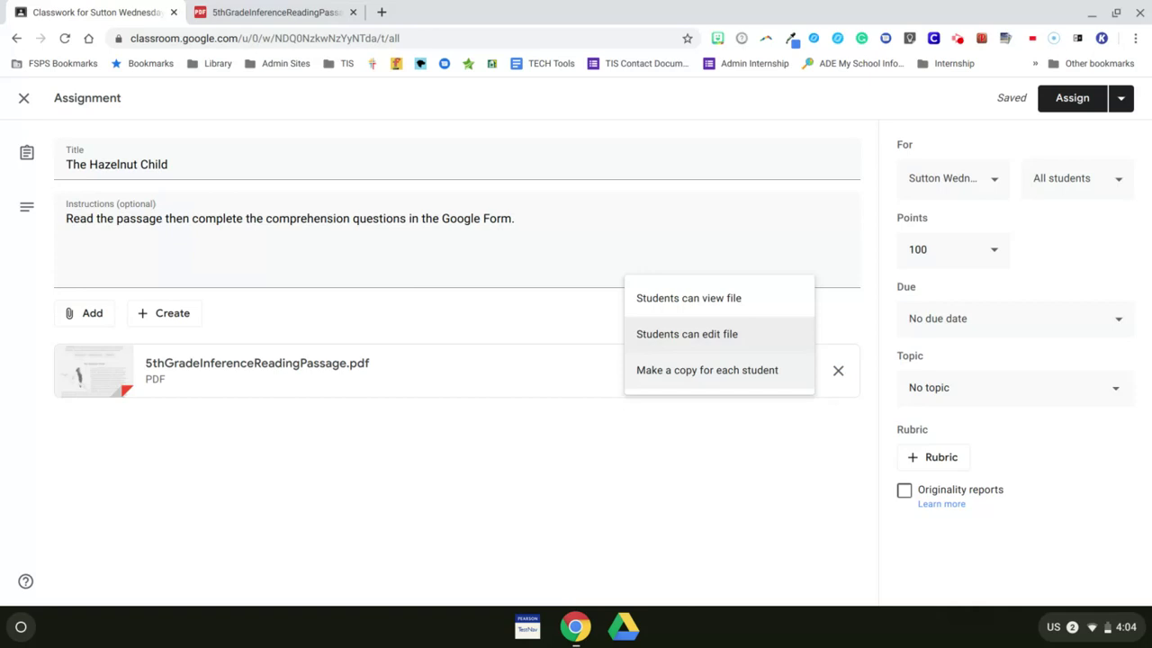
pyautogui.click(712, 371)
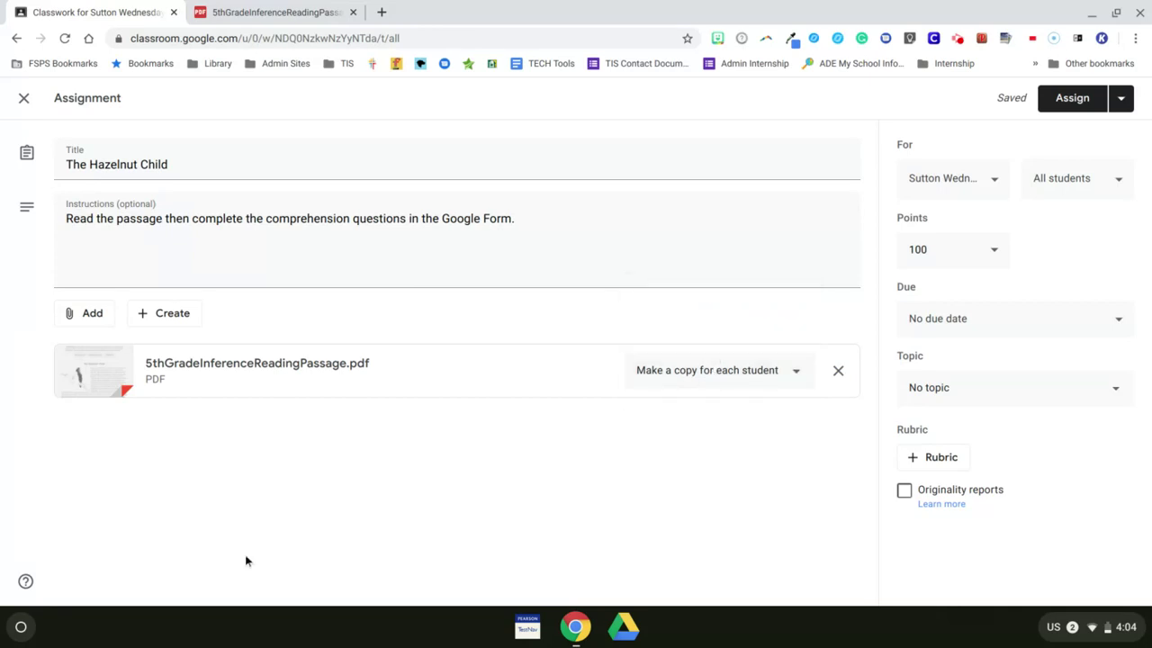
# Start adding a link attachment, then load Google Drive in the other browser tab.
pyautogui.click(79, 312)
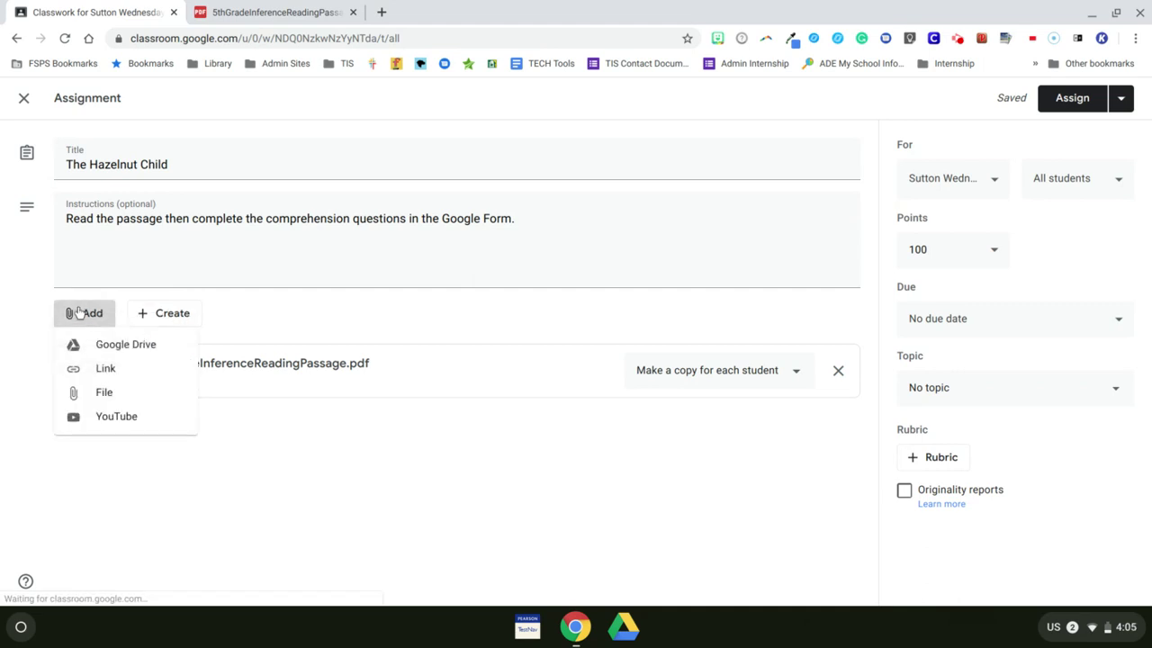
pyautogui.click(105, 369)
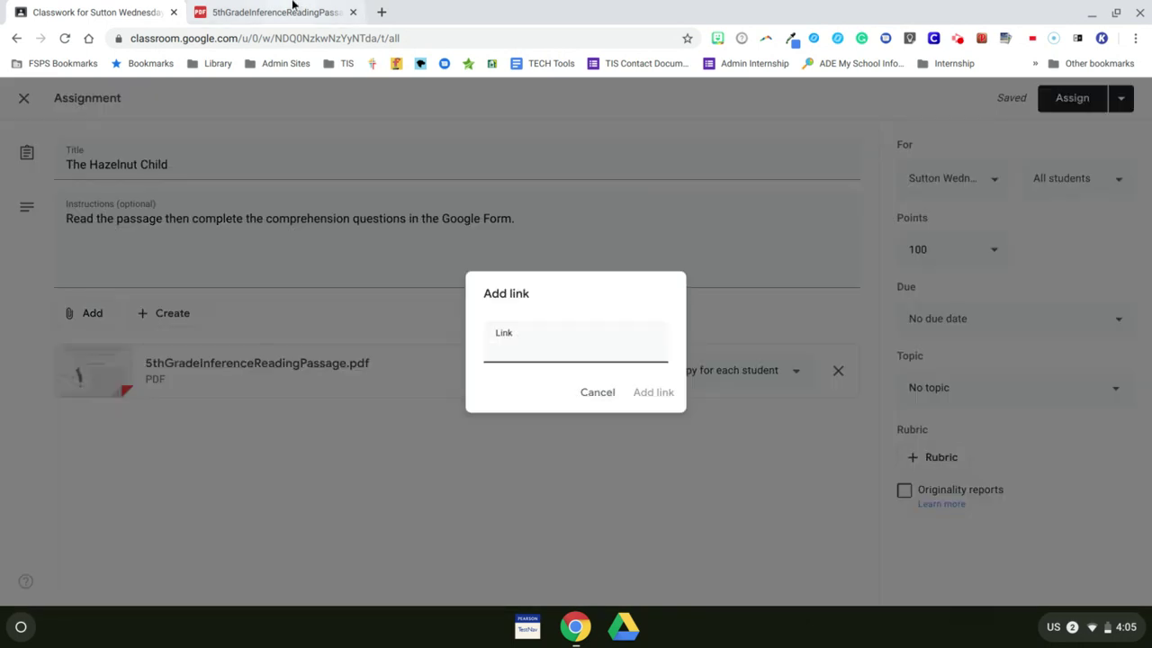
pyautogui.click(292, 12)
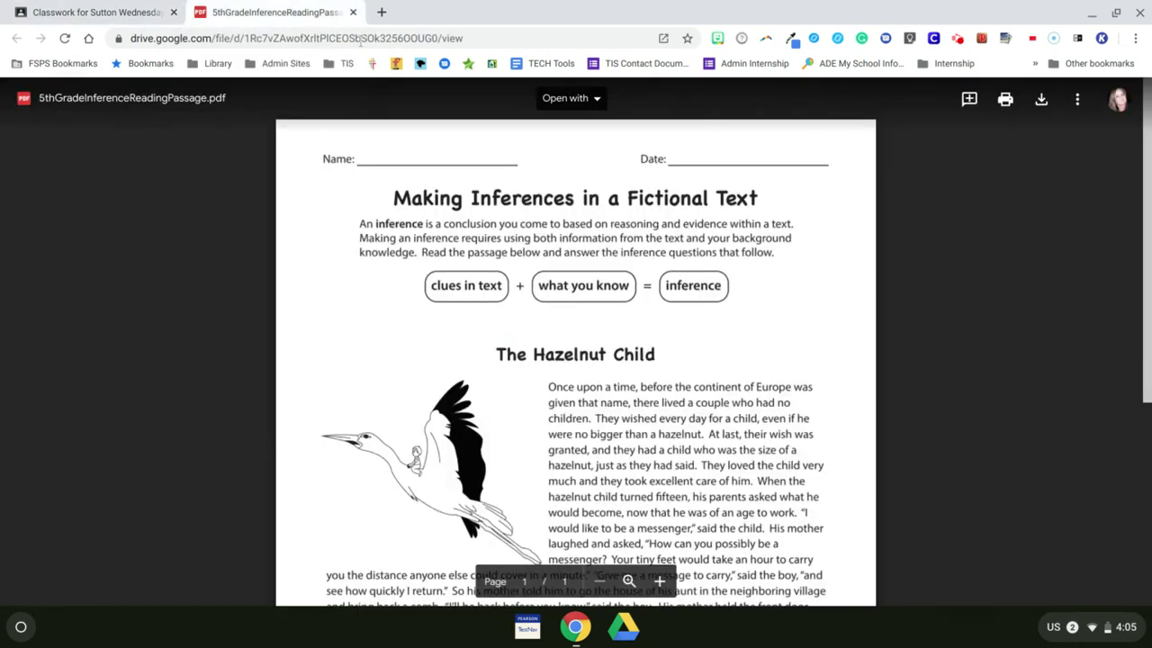
pyautogui.click(360, 39)
pyautogui.write('drive')
pyautogui.press('Return')
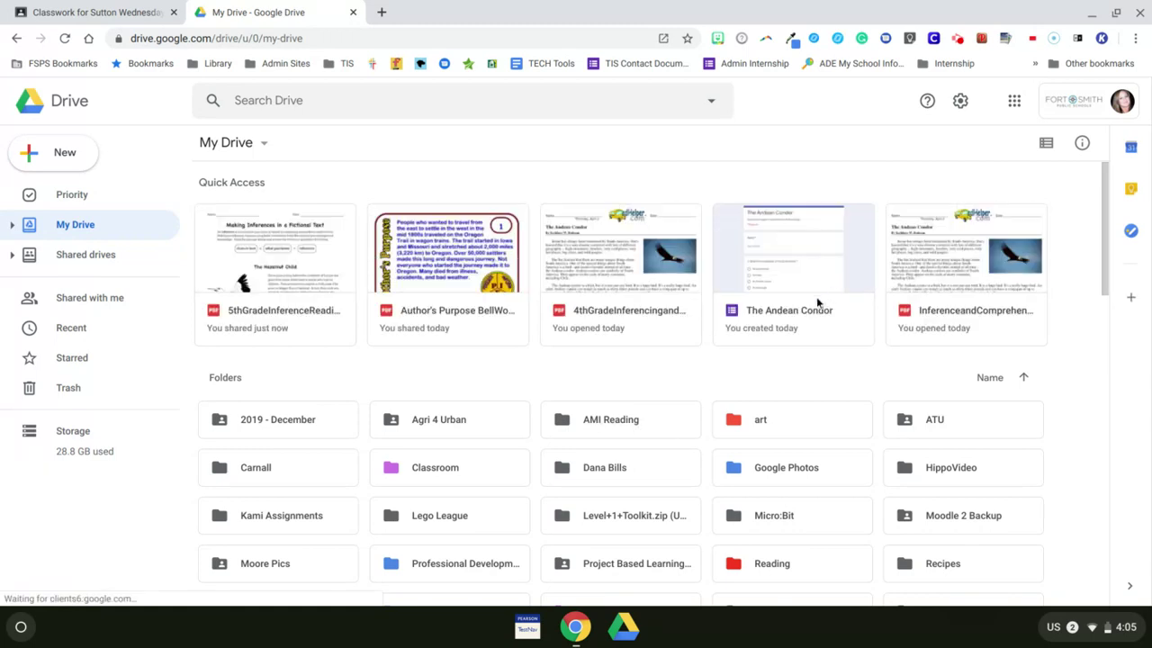
# Open the AMI Reading folder in Google Drive.
pyautogui.doubleClick(630, 416)
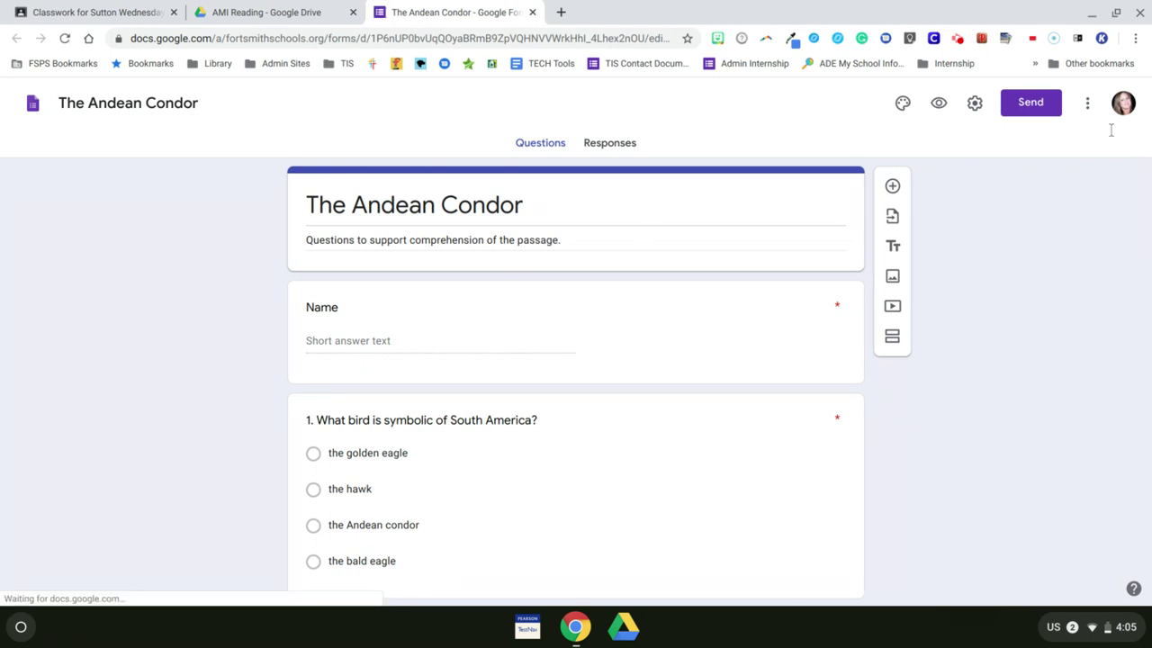
# Copy The Andean Condor form's shareable link and return to the Classroom assignment.
pyautogui.click(974, 102)
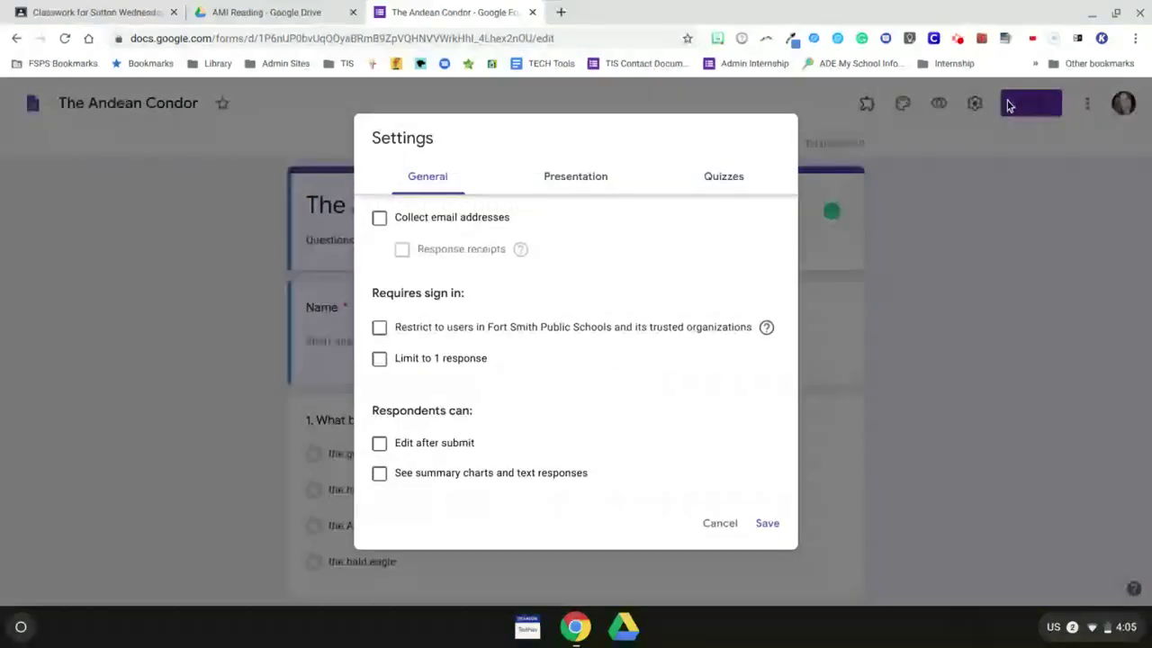
pyautogui.click(727, 529)
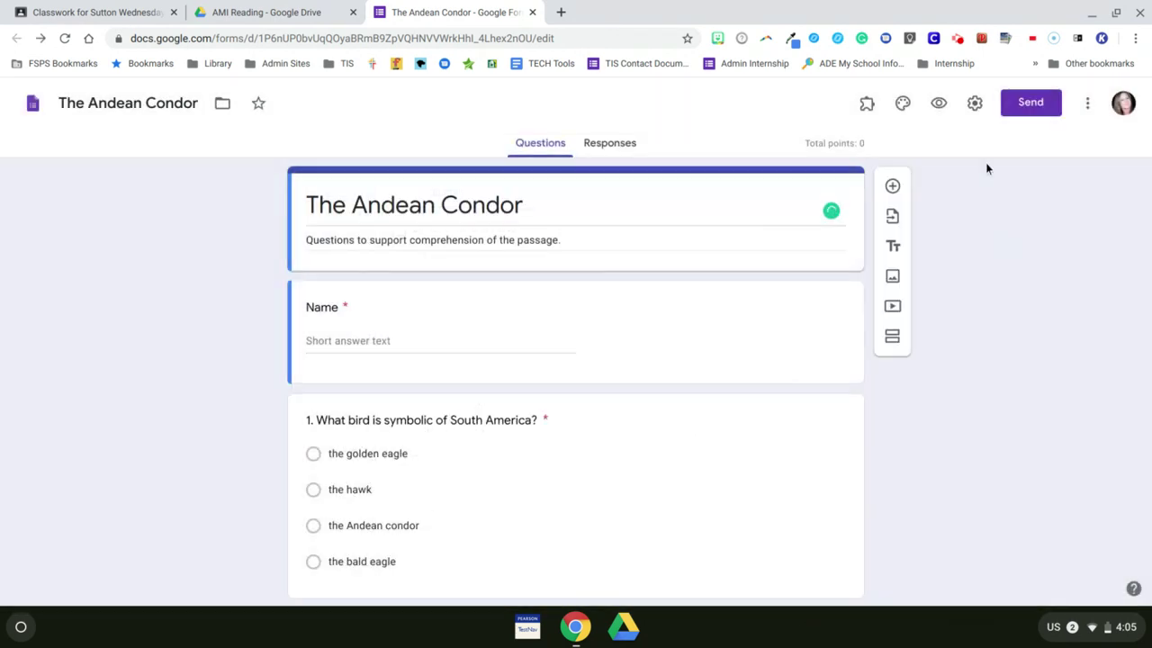
pyautogui.click(1033, 111)
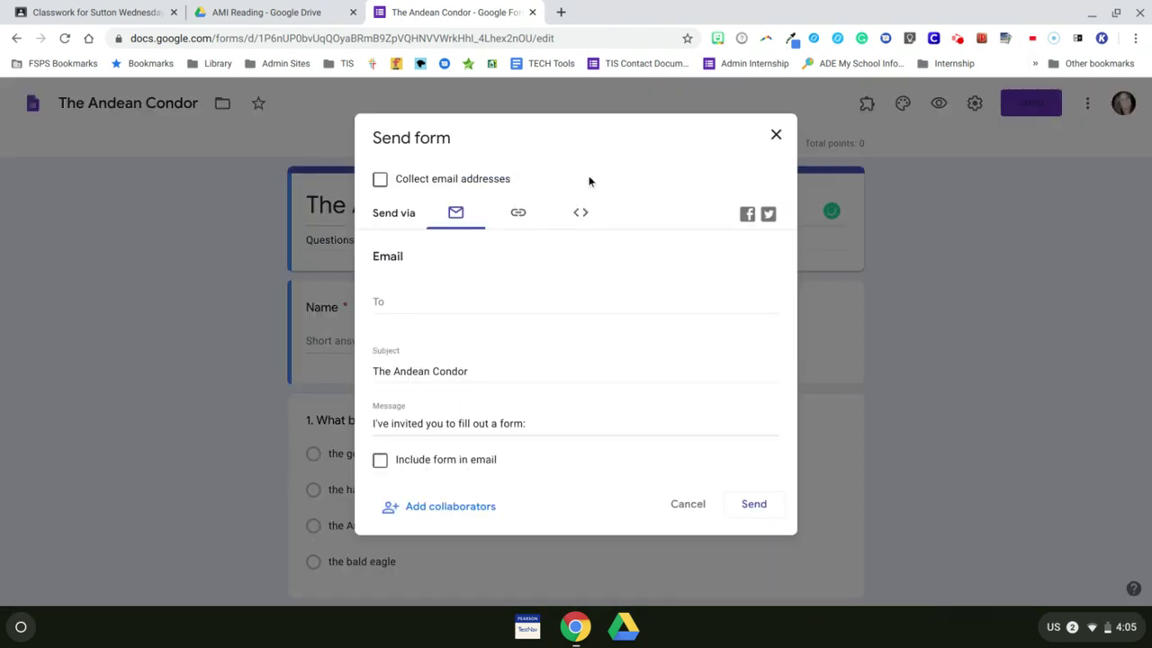
pyautogui.click(518, 214)
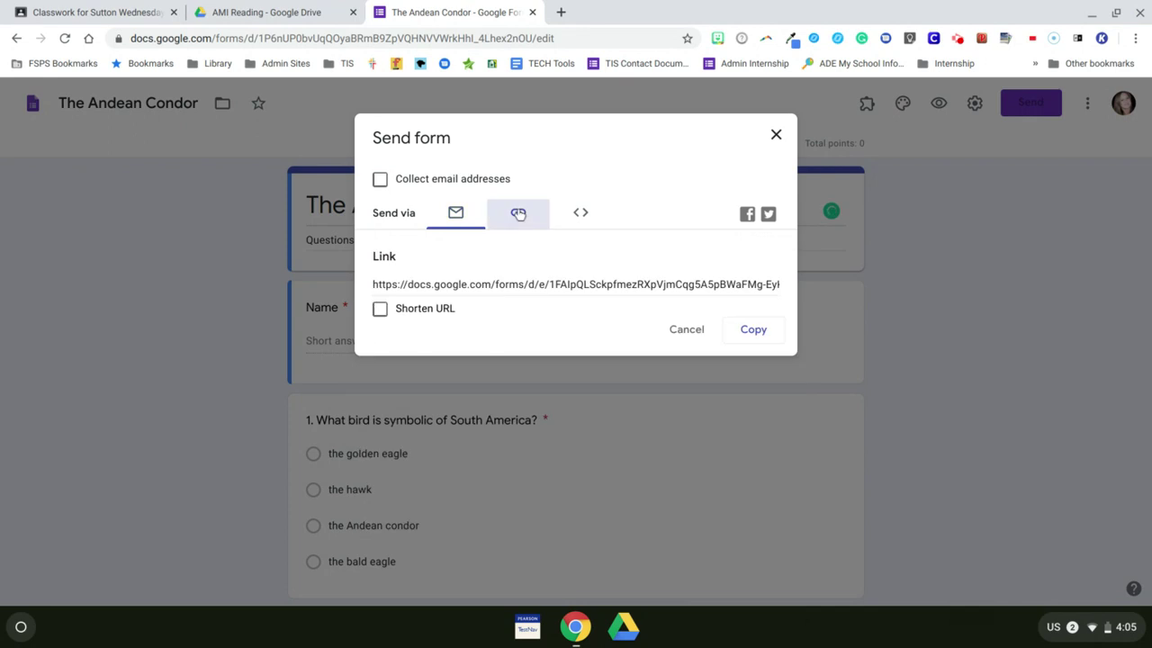
pyautogui.click(524, 286)
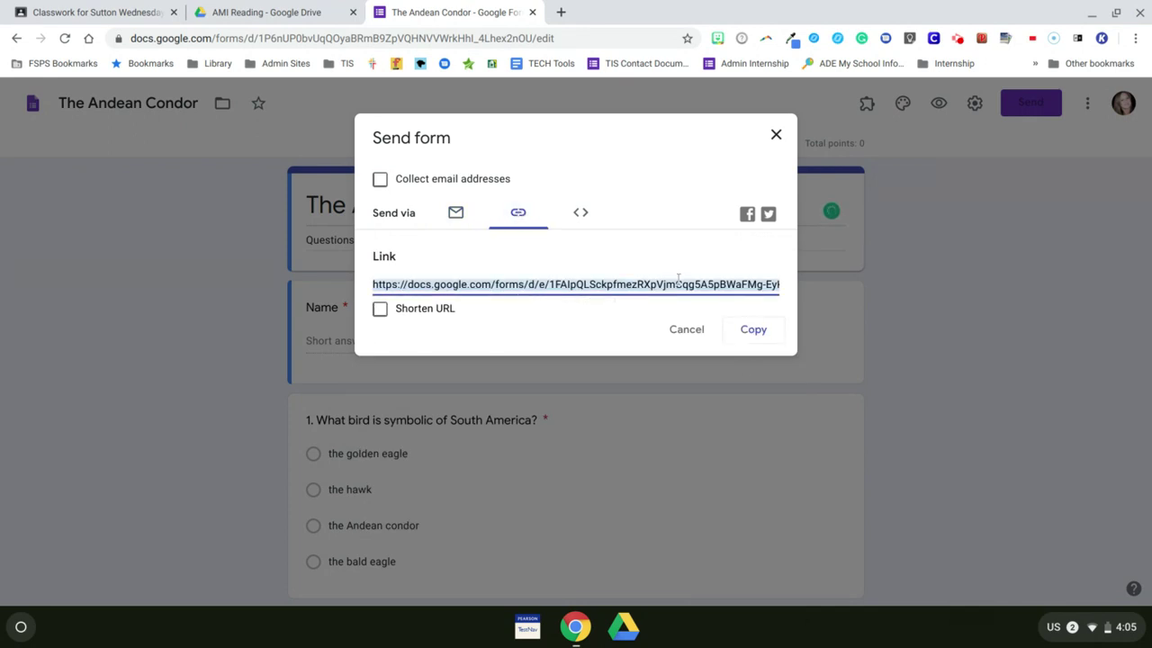
pyautogui.click(752, 329)
pyautogui.click(776, 135)
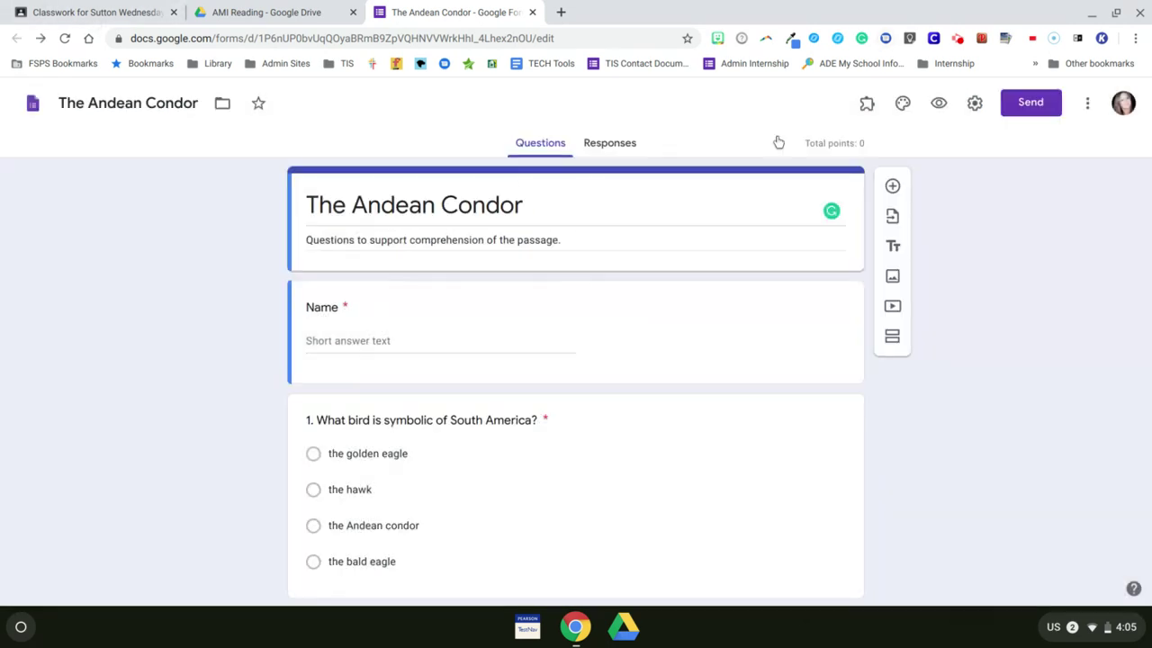
pyautogui.click(140, 7)
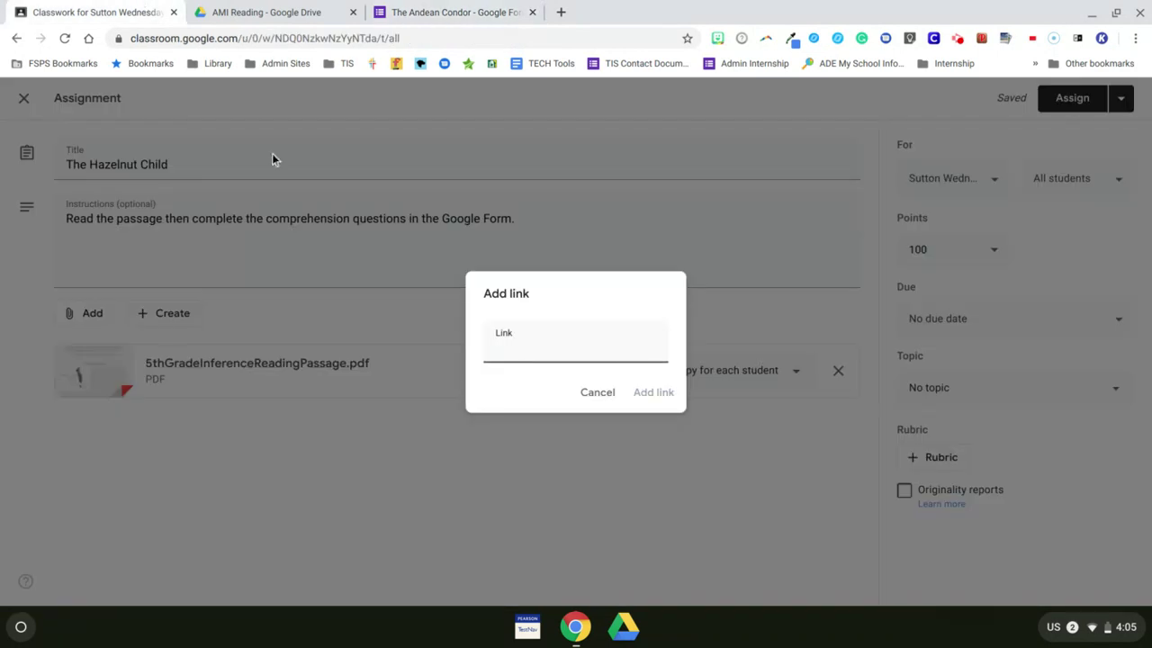
# Attach The Andean Condor form link, remove the 5thGrade passage PDF, and choose a Google Drive attachment.
pyautogui.hotkey('ctrl', 'v')
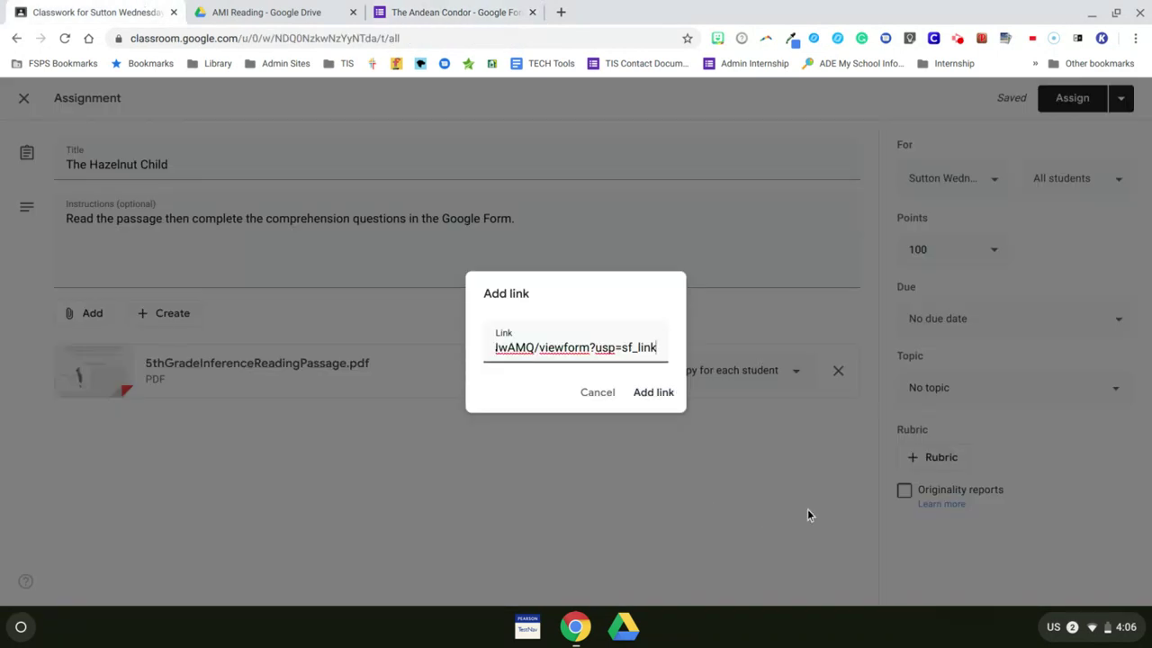
pyautogui.click(660, 393)
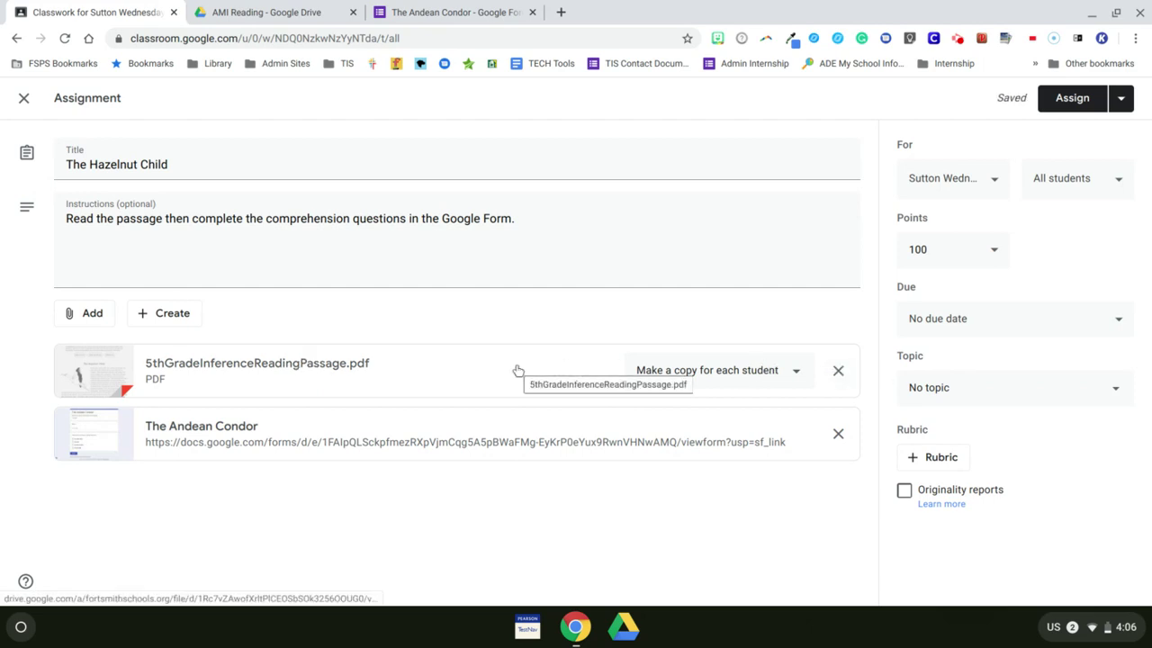
pyautogui.click(838, 372)
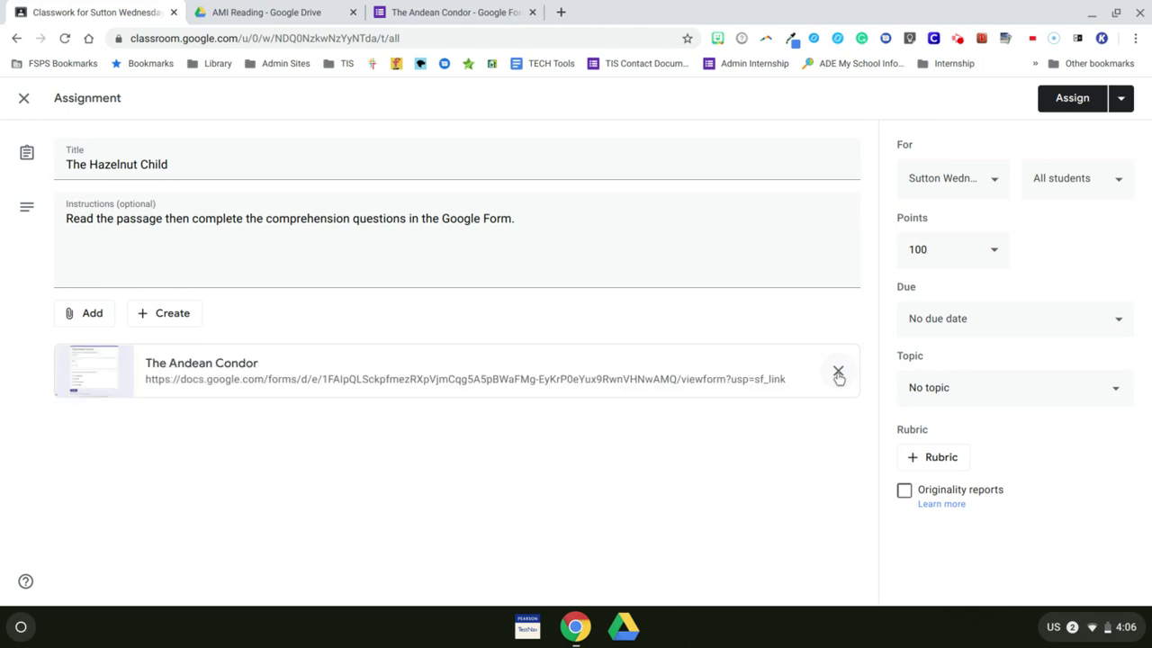
pyautogui.click(76, 318)
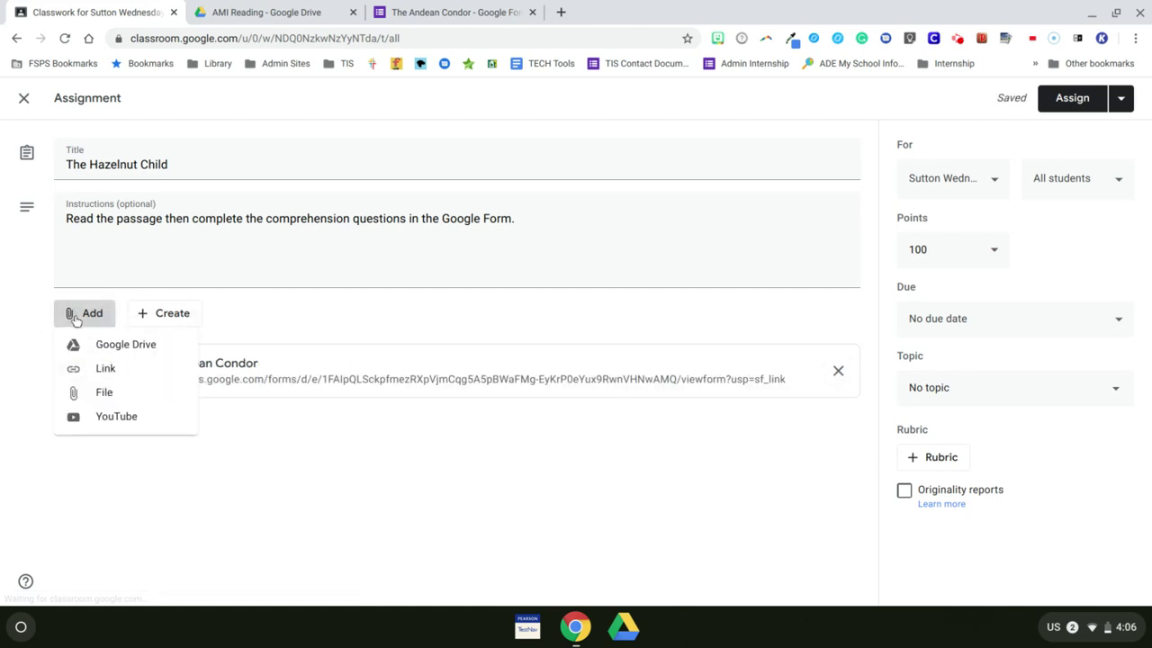
pyautogui.click(105, 348)
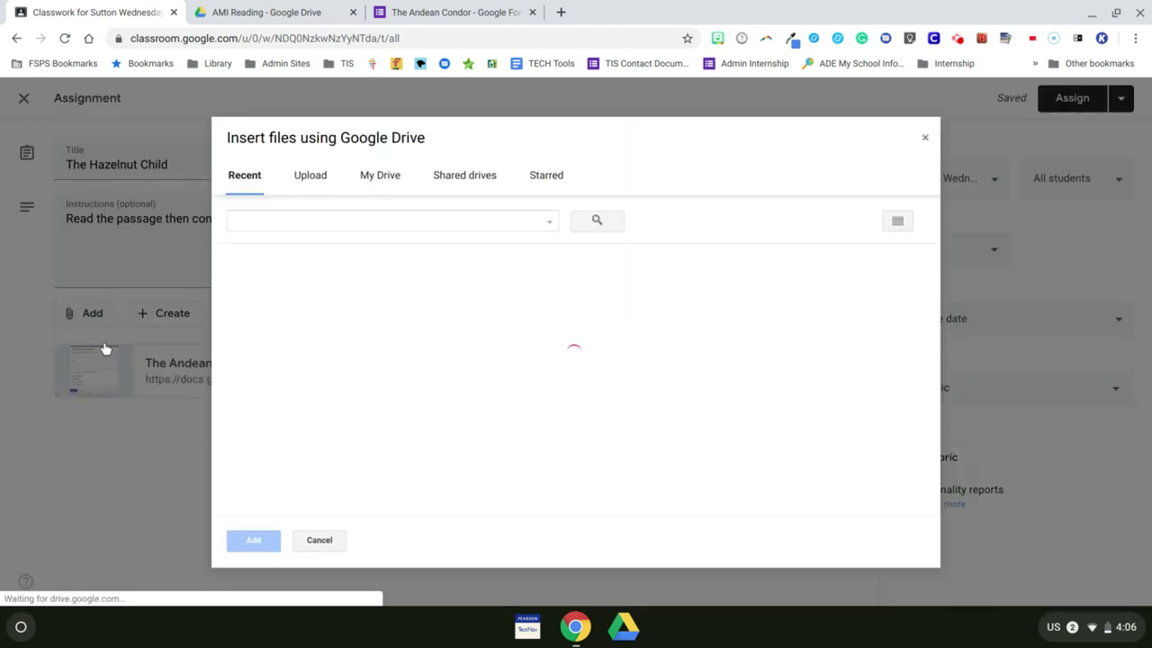
# Attach 4thGradeInferencingandComprehension.pdf from the AMI Reading folder in My Drive.
pyautogui.click(380, 179)
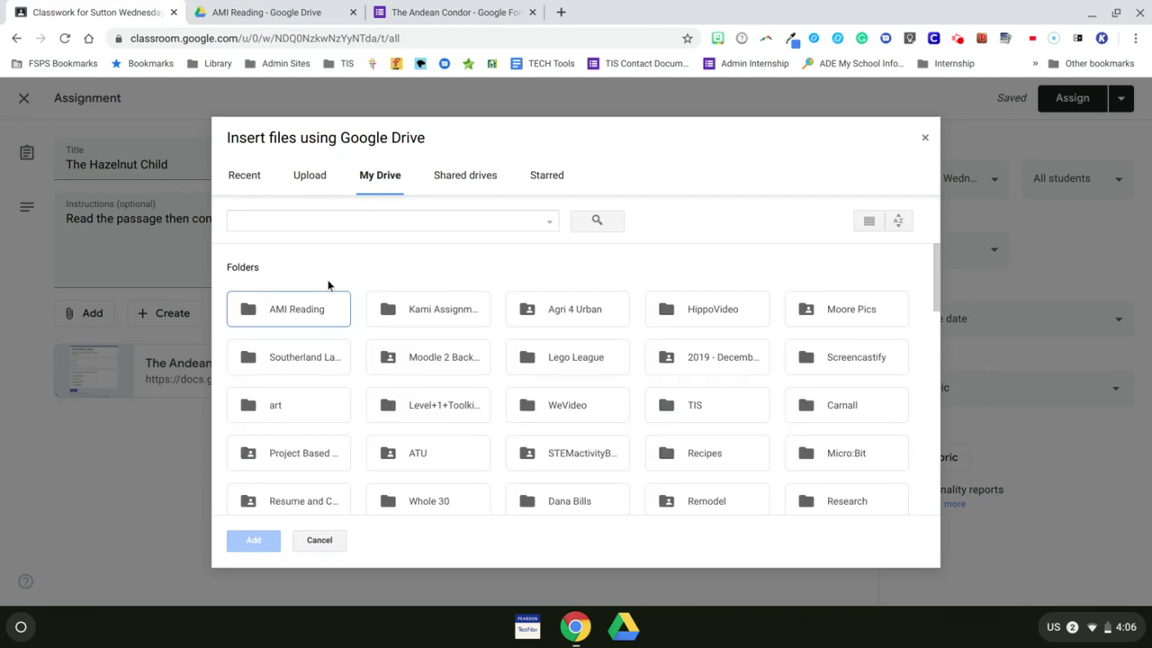
pyautogui.click(603, 321)
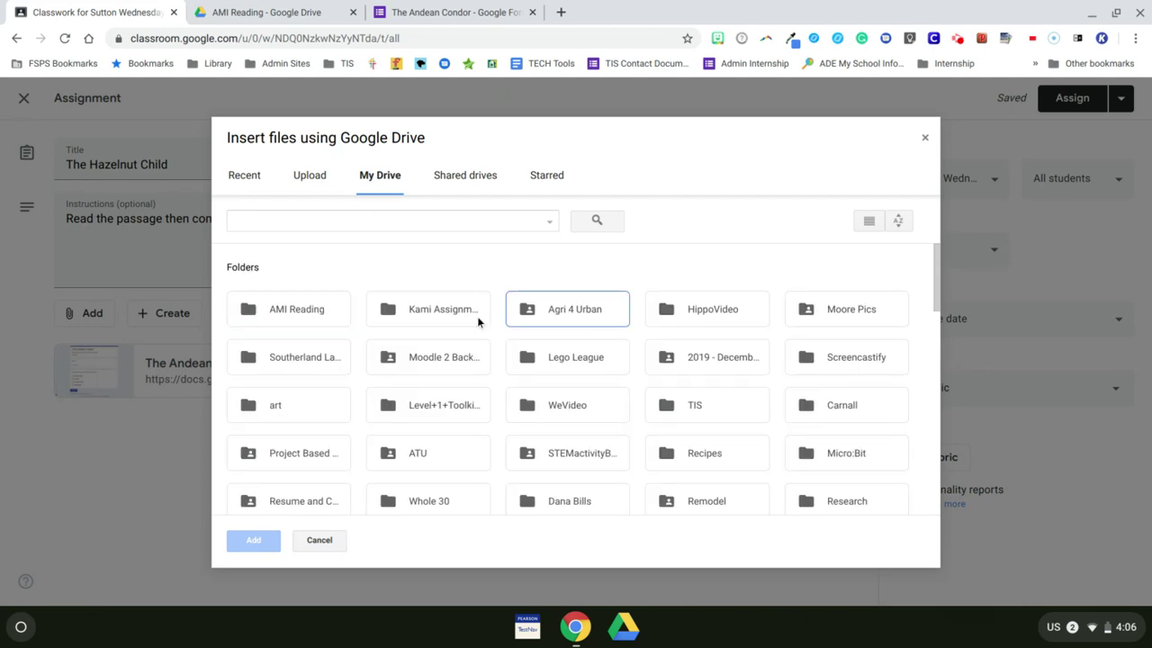
pyautogui.doubleClick(311, 310)
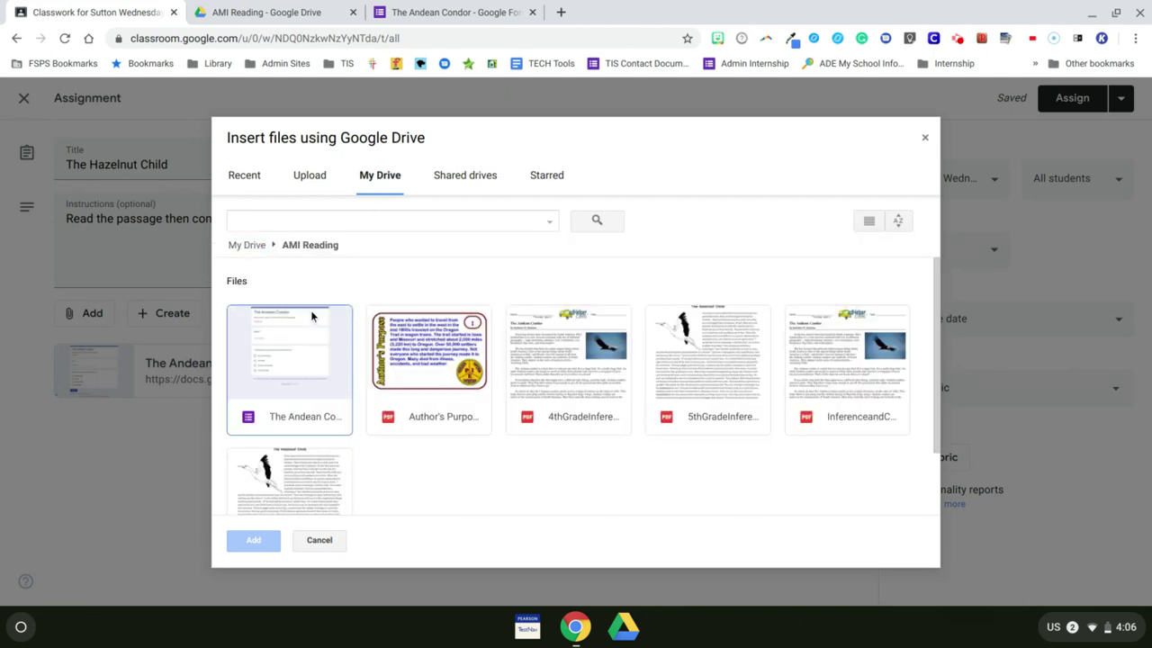
pyautogui.click(583, 418)
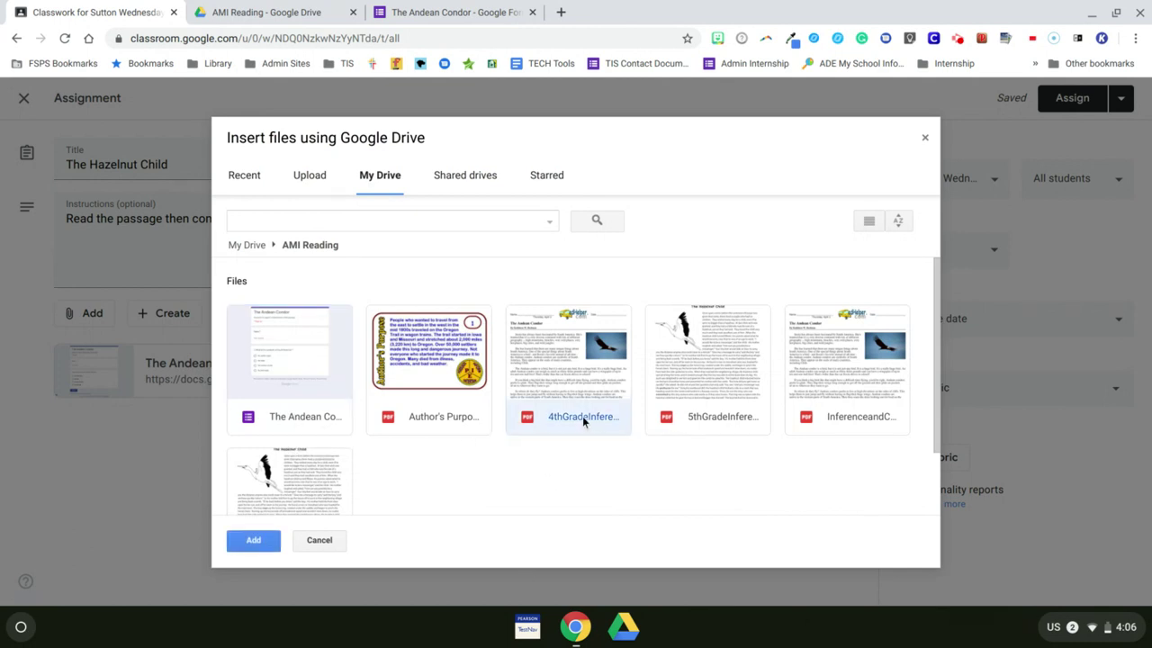
pyautogui.click(255, 541)
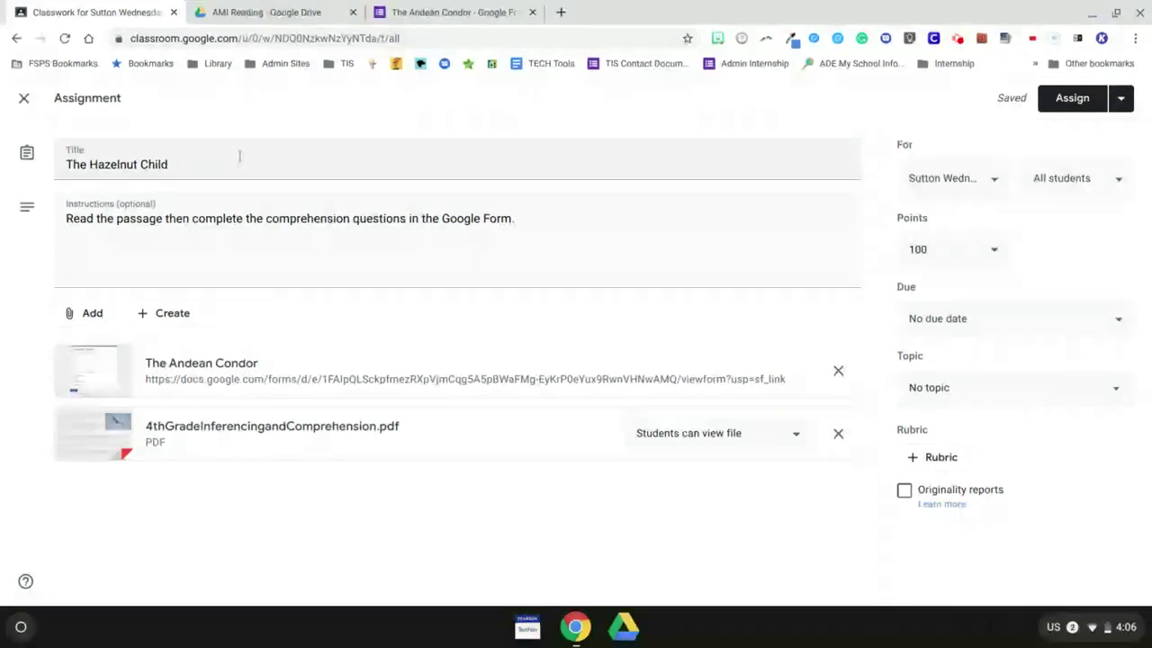
# Change the assignment title to 'The Andean Condor'.
pyautogui.press('End')
pyautogui.press('BackSpace')
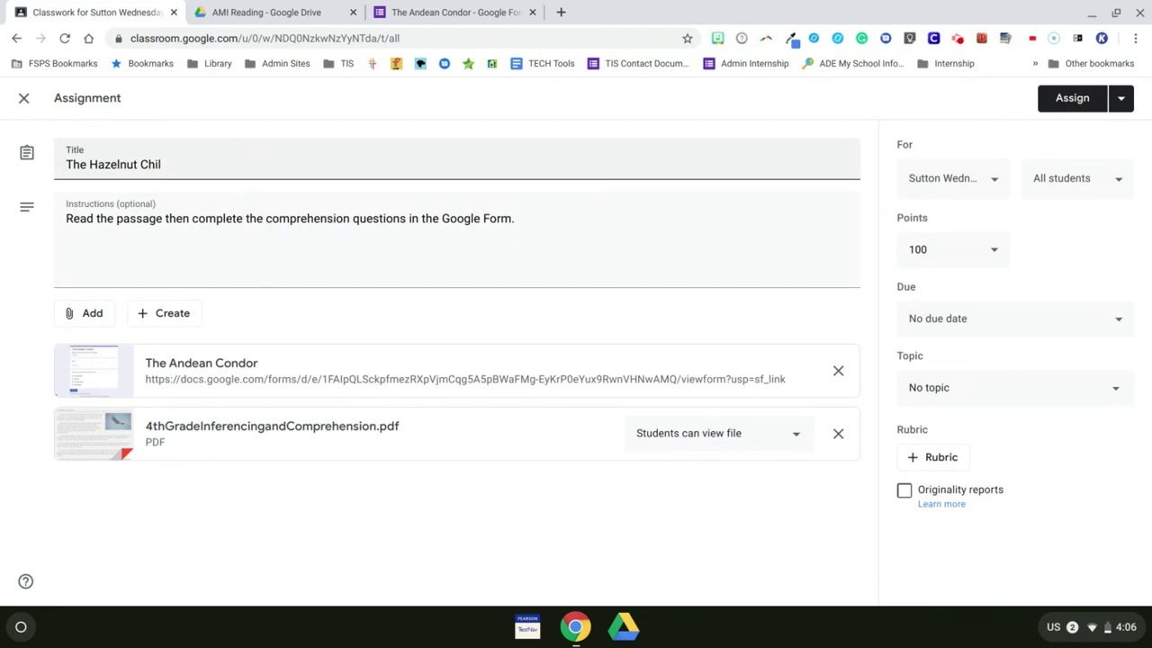
pyautogui.press('BackSpace')
pyautogui.press('BackSpace')
pyautogui.press('BackSpace')
pyautogui.press('BackSpace')
pyautogui.press('BackSpace')
pyautogui.press('BackSpace')
pyautogui.press('BackSpace')
pyautogui.press('BackSpace')
pyautogui.press('BackSpace')
pyautogui.press('BackSpace')
pyautogui.press('BackSpace')
pyautogui.press('BackSpace')
pyautogui.press('BackSpace')
pyautogui.write('Andean Condor')
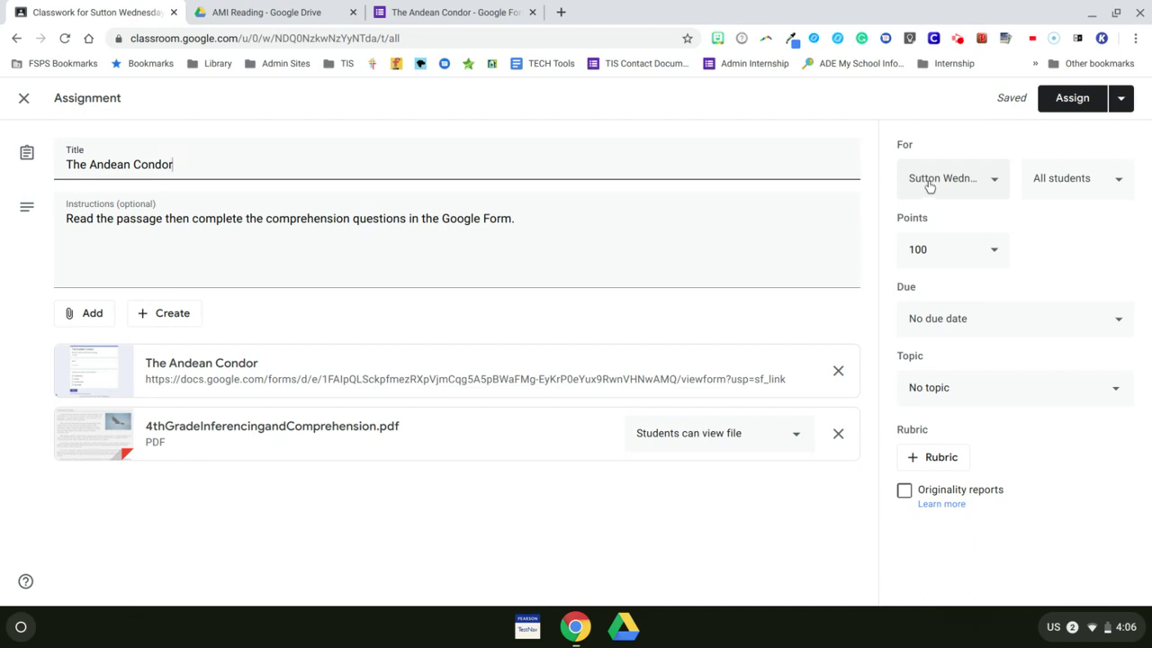
pyautogui.click(1122, 179)
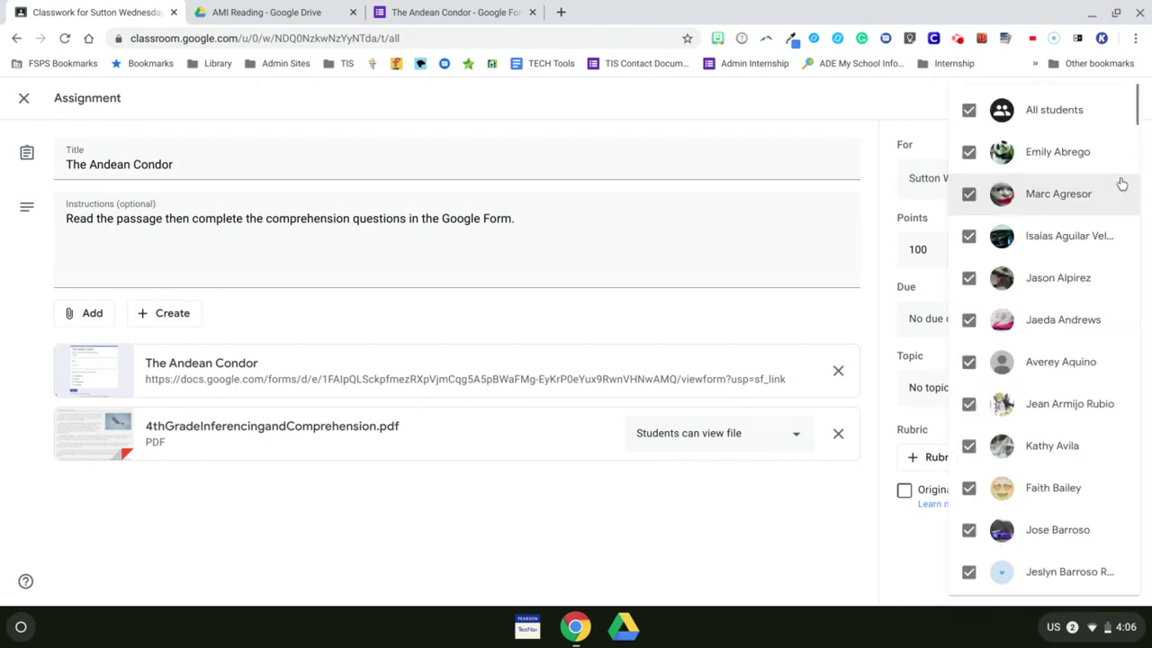
# Assign it to four selected students instead of all students.
pyautogui.click(969, 111)
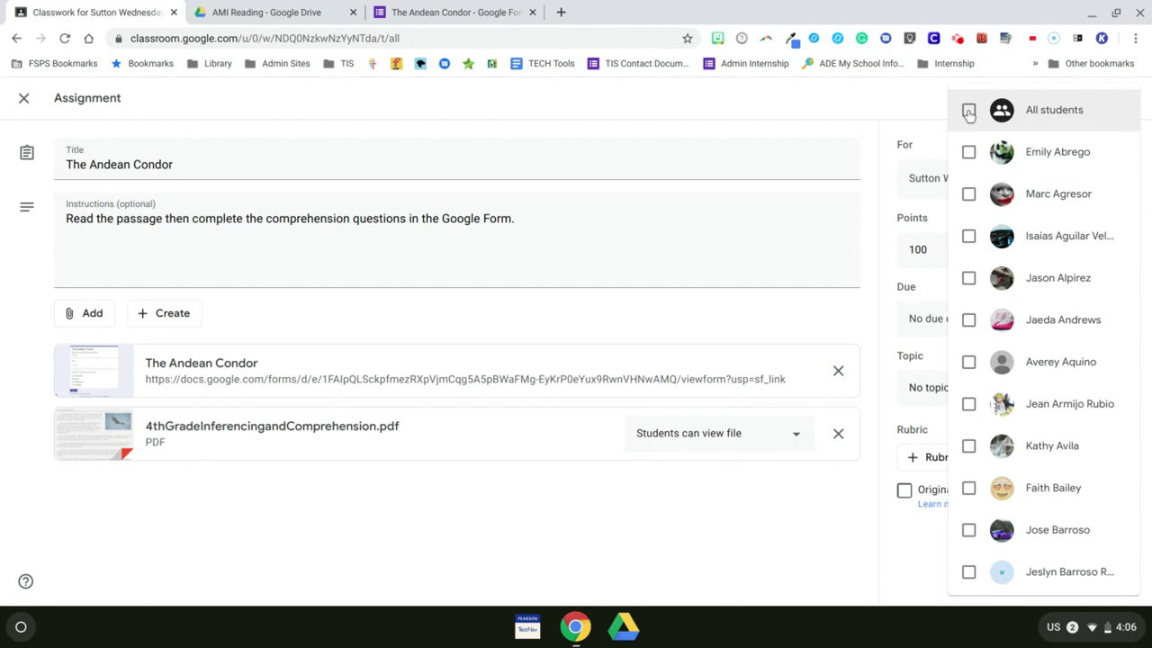
pyautogui.click(968, 151)
pyautogui.click(968, 530)
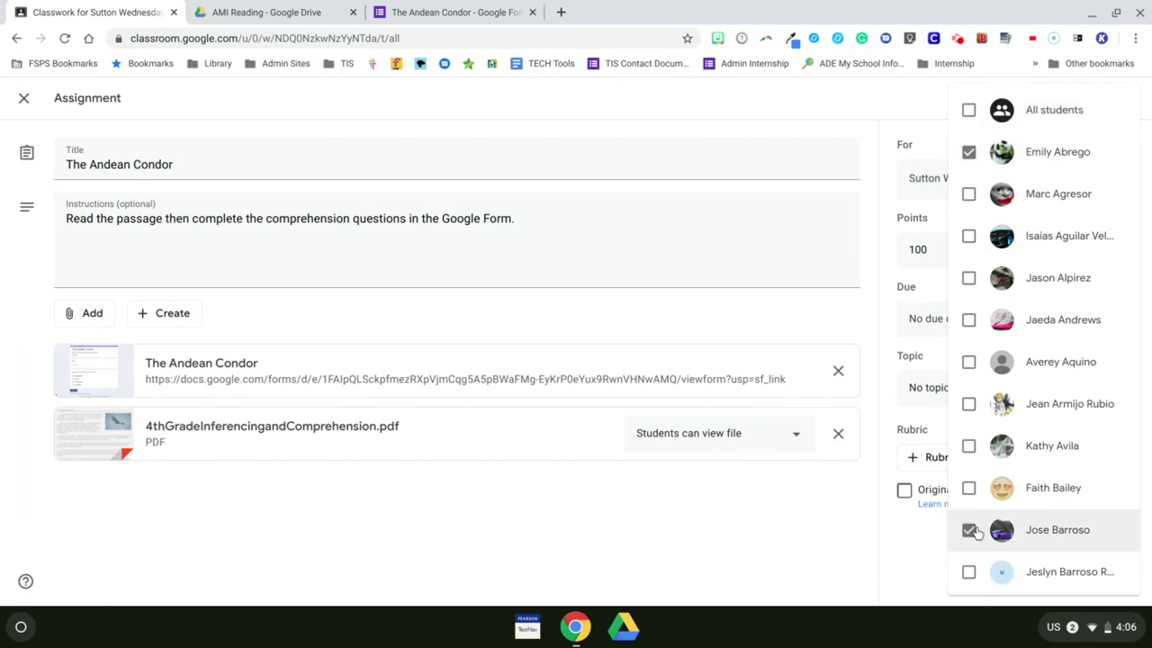
pyautogui.scroll(-5, 976, 532)
pyautogui.click(969, 539)
pyautogui.scroll(-5, 976, 533)
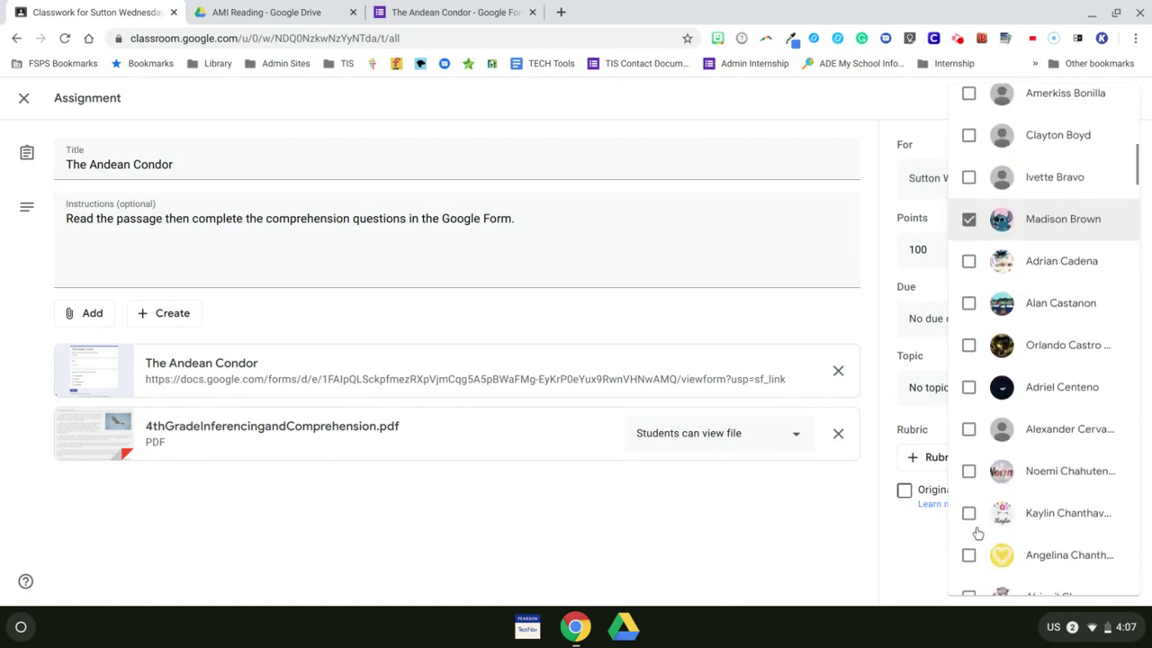
pyautogui.click(968, 537)
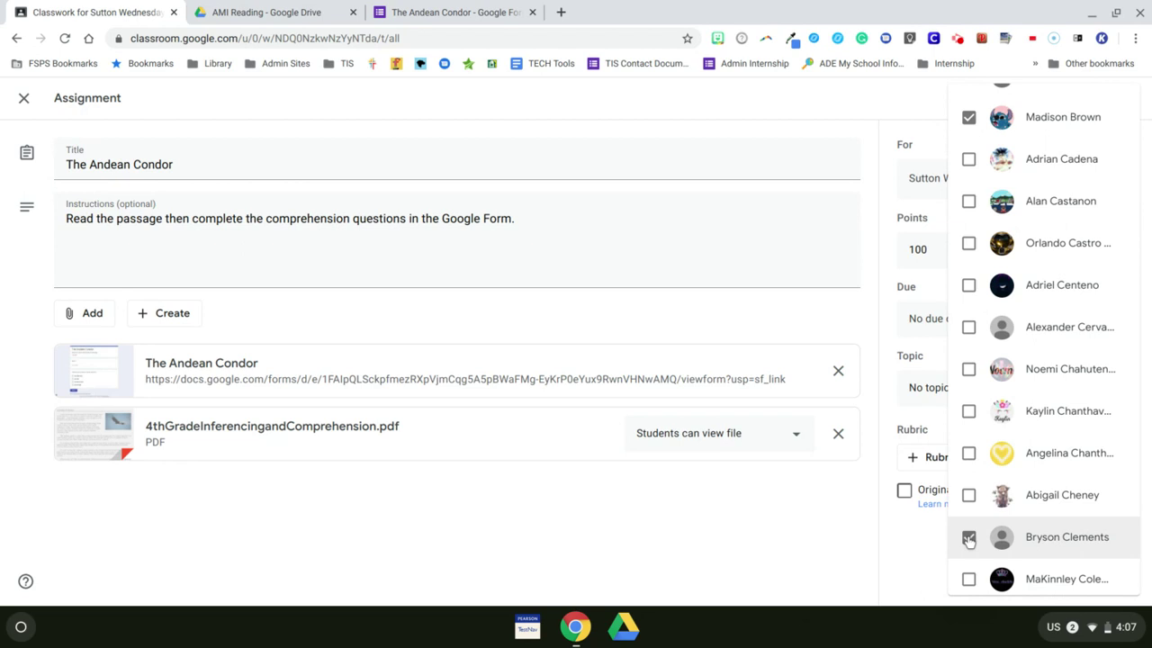
pyautogui.click(771, 572)
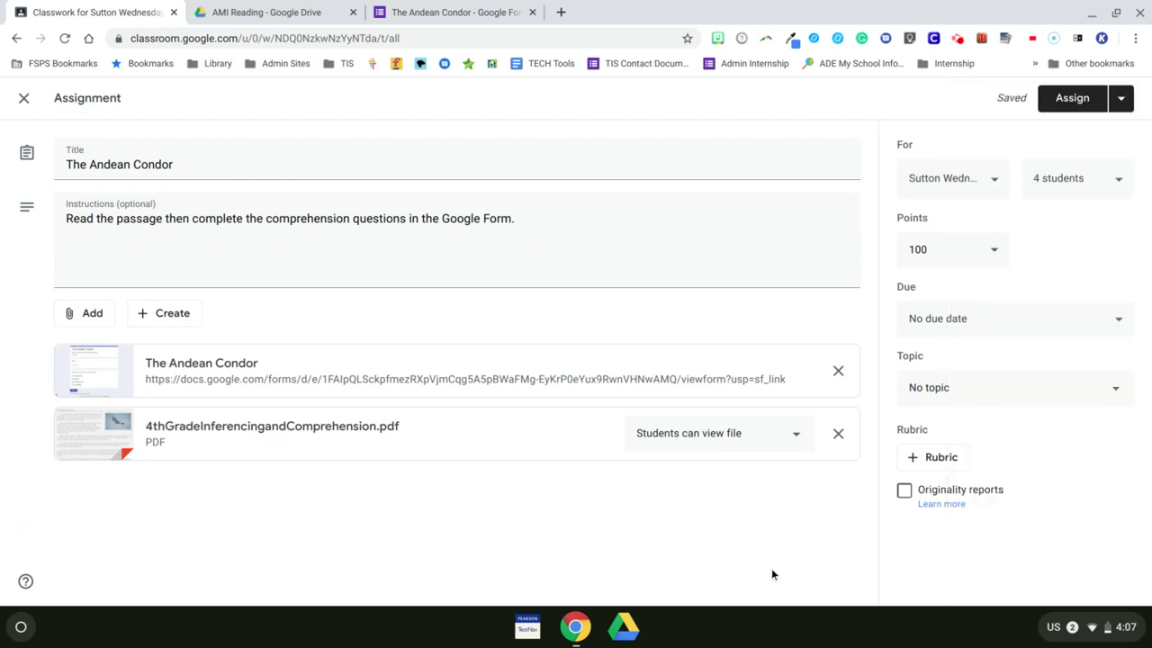
# Set the due date to Thu, Apr 9, 2020.
pyautogui.click(1011, 320)
pyautogui.click(1006, 369)
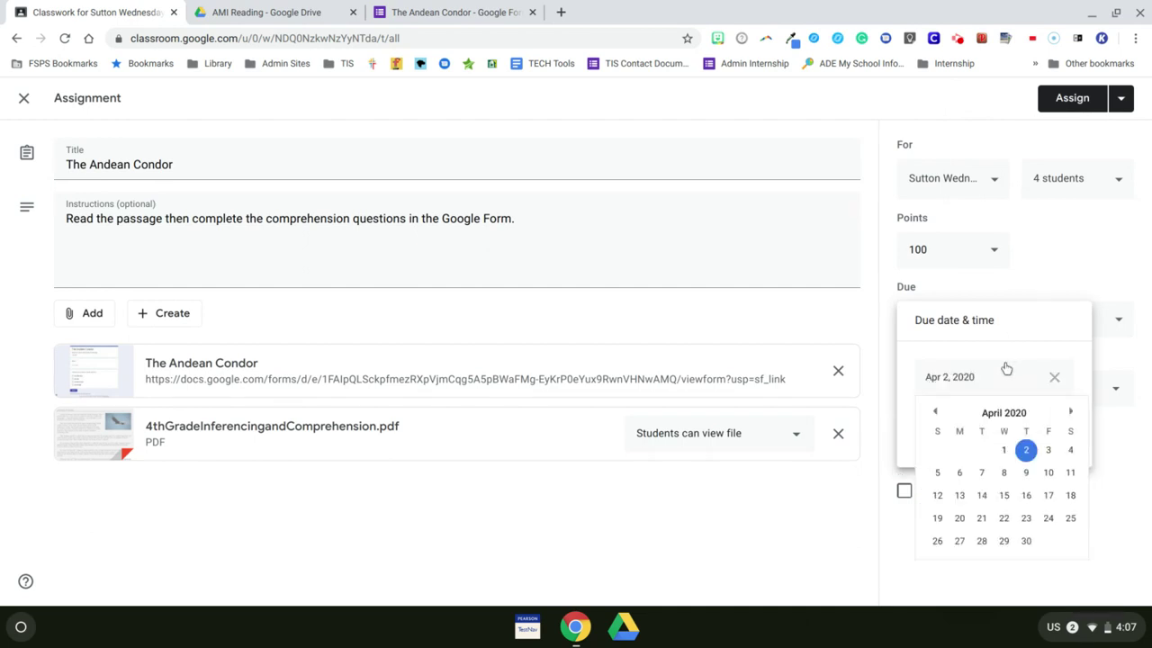
pyautogui.click(1028, 475)
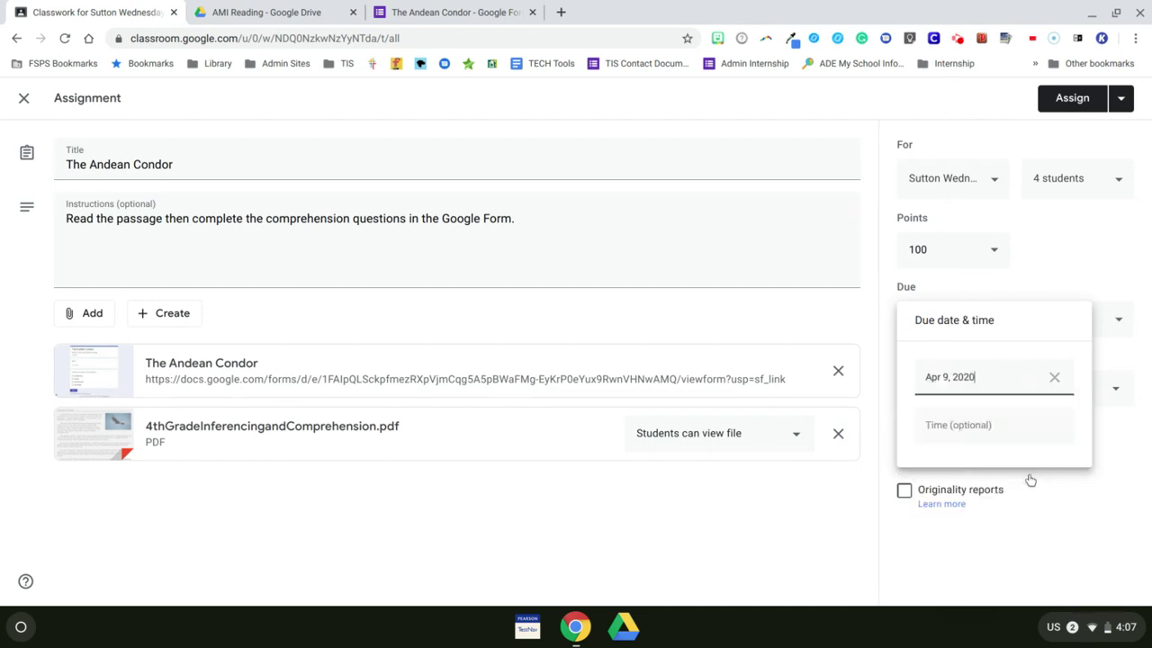
pyautogui.click(978, 544)
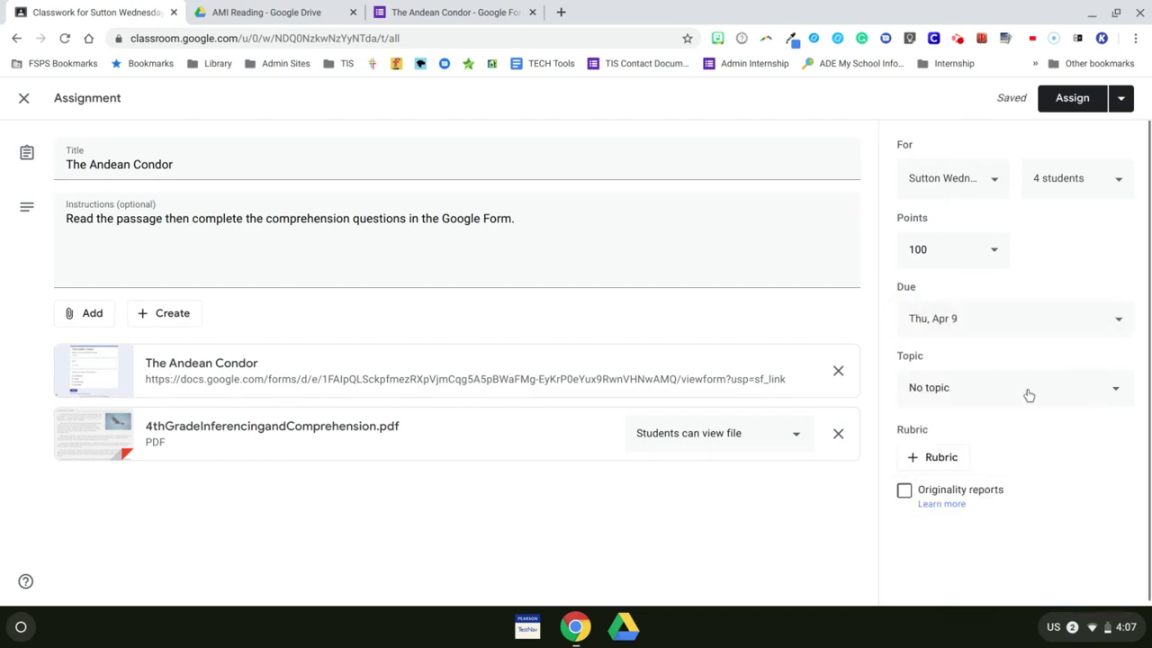
# File the assignment under the Blue Group topic.
pyautogui.click(1026, 395)
pyautogui.click(972, 515)
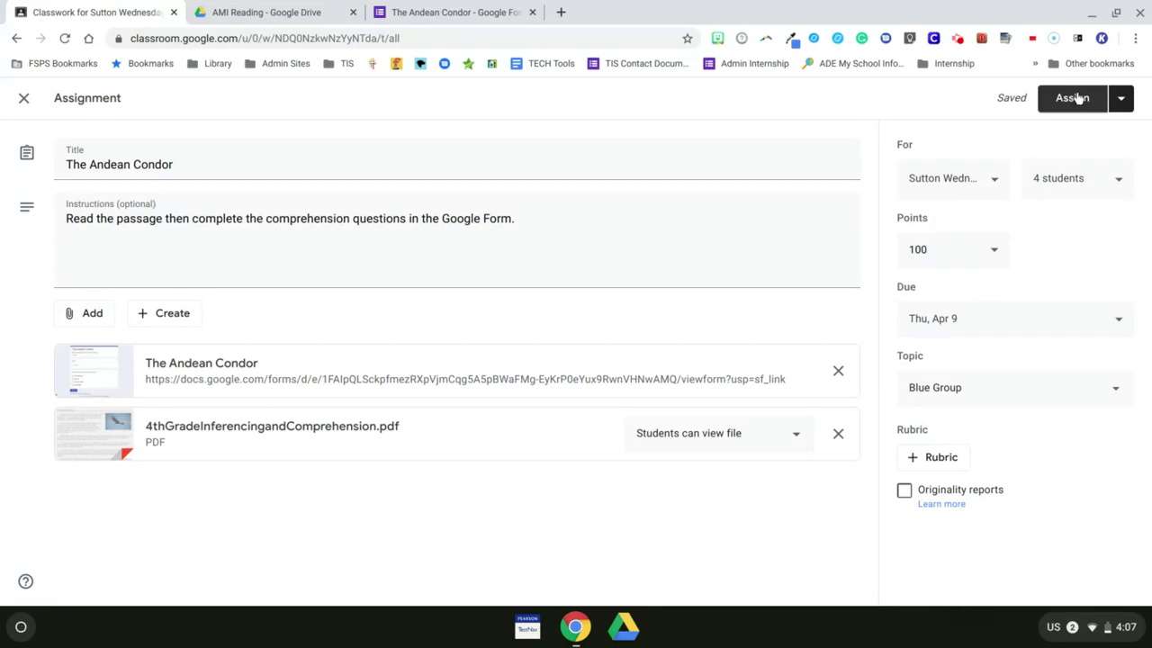
pyautogui.click(941, 247)
# Adjust the assignment's point value, entering 100 and then removing a digit.
pyautogui.press('BackSpace')
pyautogui.press('BackSpace')
pyautogui.press('BackSpace')
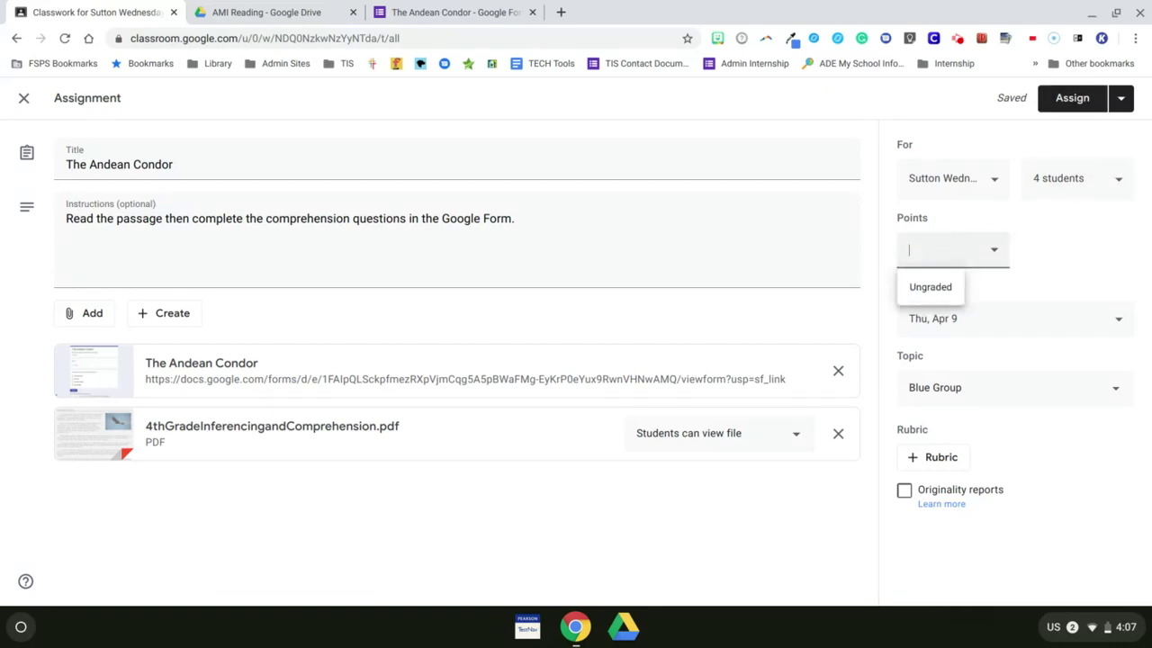
pyautogui.write('100')
pyautogui.click(1076, 262)
pyautogui.click(953, 256)
pyautogui.press('BackSpace')
pyautogui.click(1038, 257)
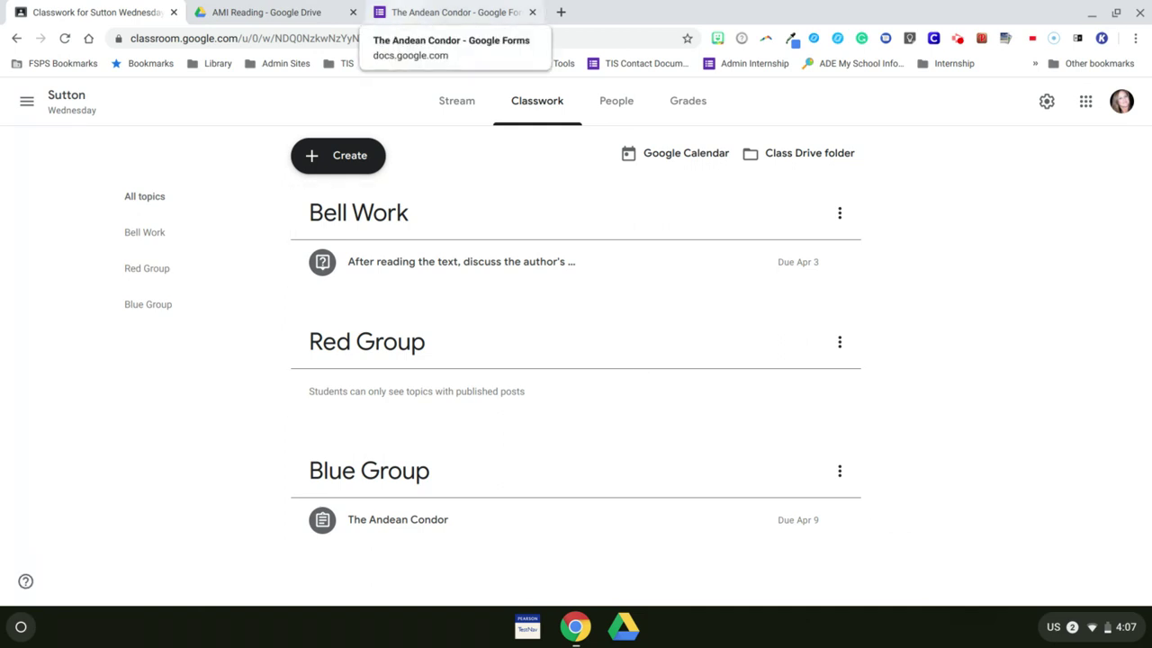
# Load mobymax.com's sign-in page in a new tab, copy its URL, and return to Classwork.
pyautogui.click(560, 12)
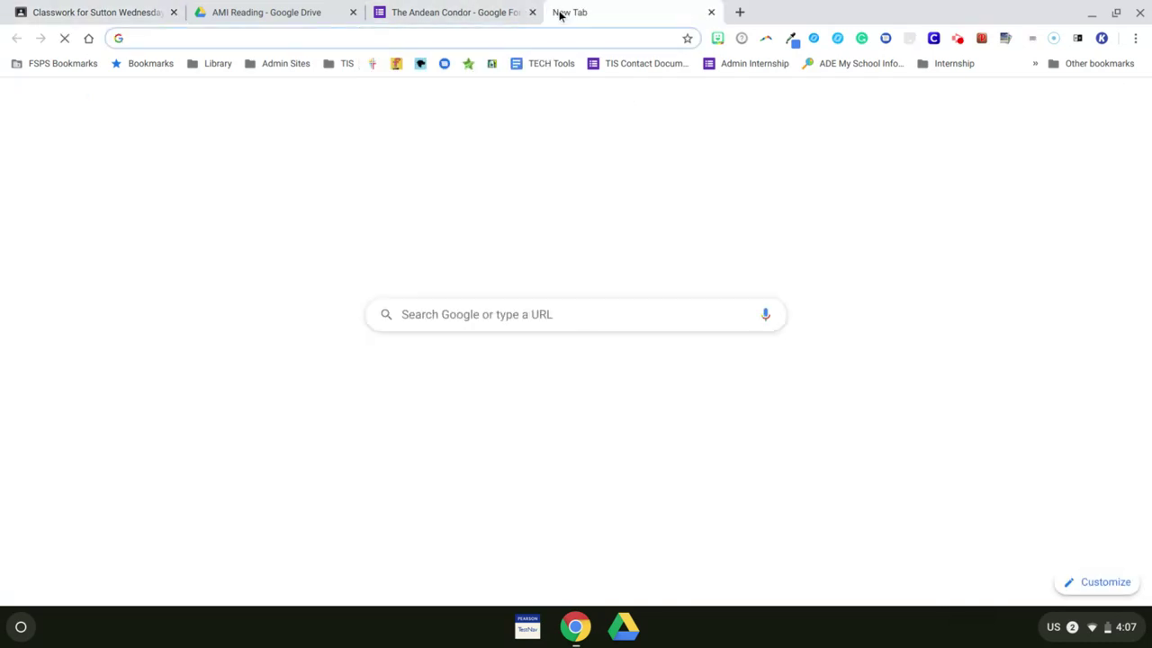
pyautogui.write('mobymax.com')
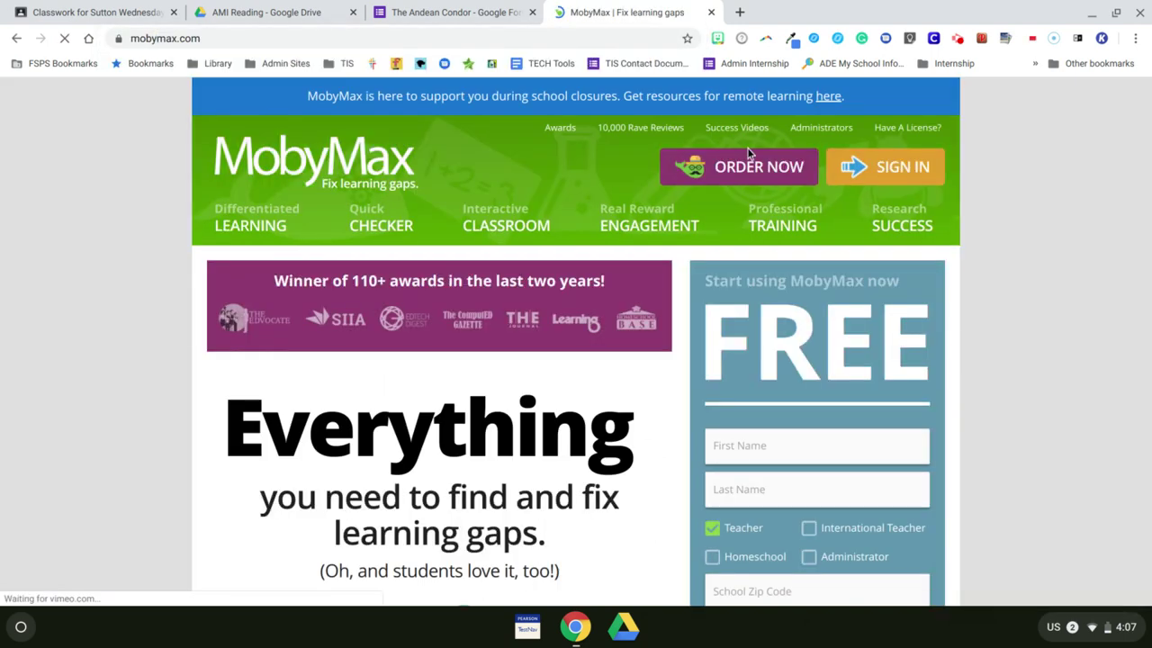
pyautogui.click(844, 168)
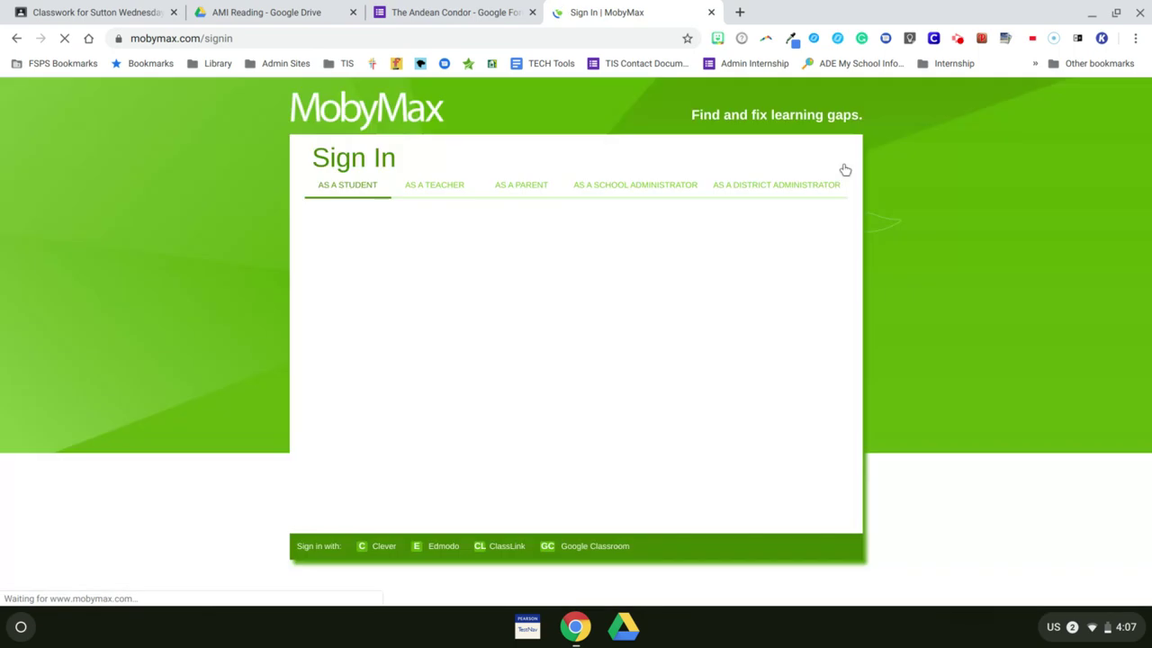
pyautogui.click(475, 38)
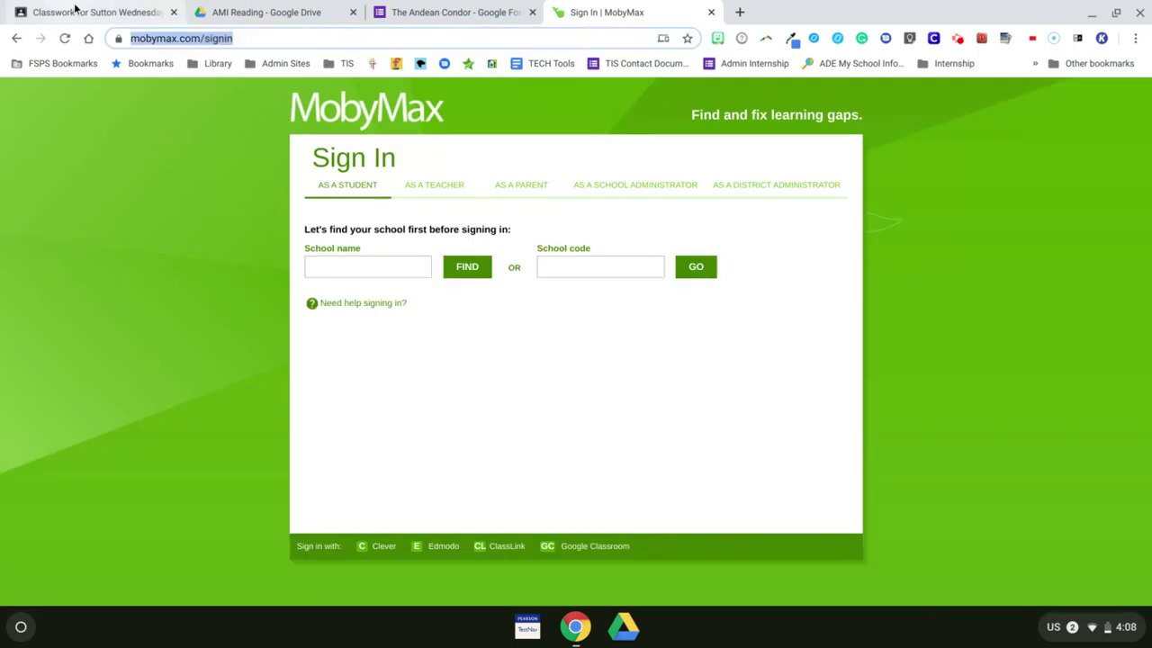
pyautogui.click(133, 8)
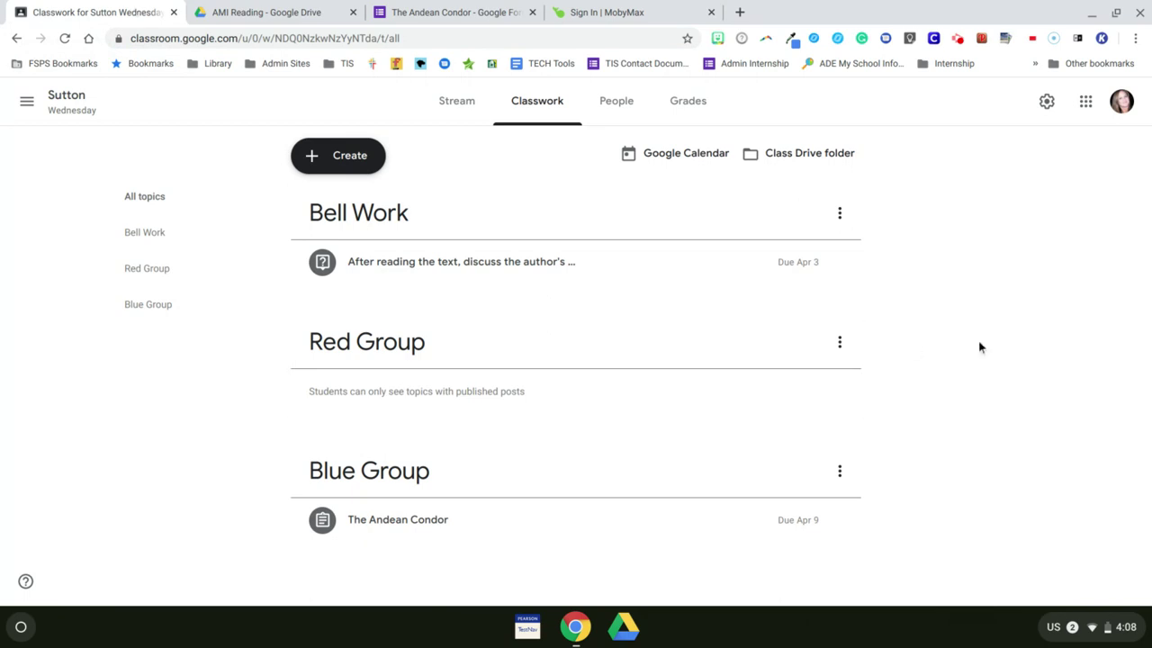
# Create a new material titled 'Moby Max Inferencing Assignment'.
pyautogui.click(367, 151)
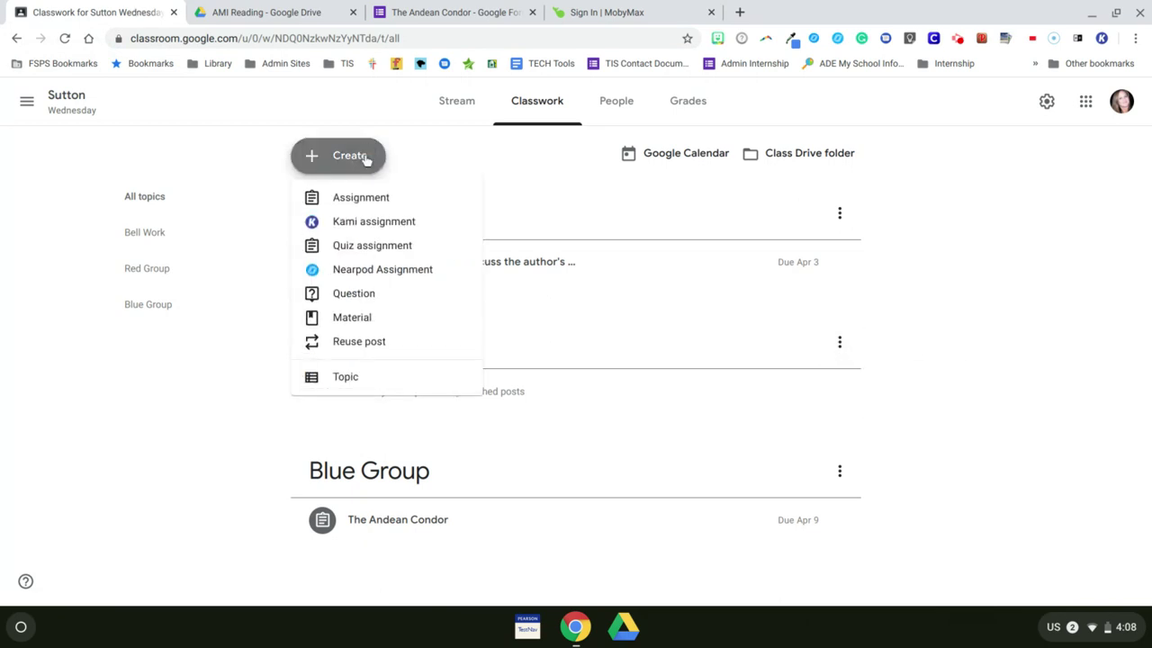
pyautogui.click(373, 326)
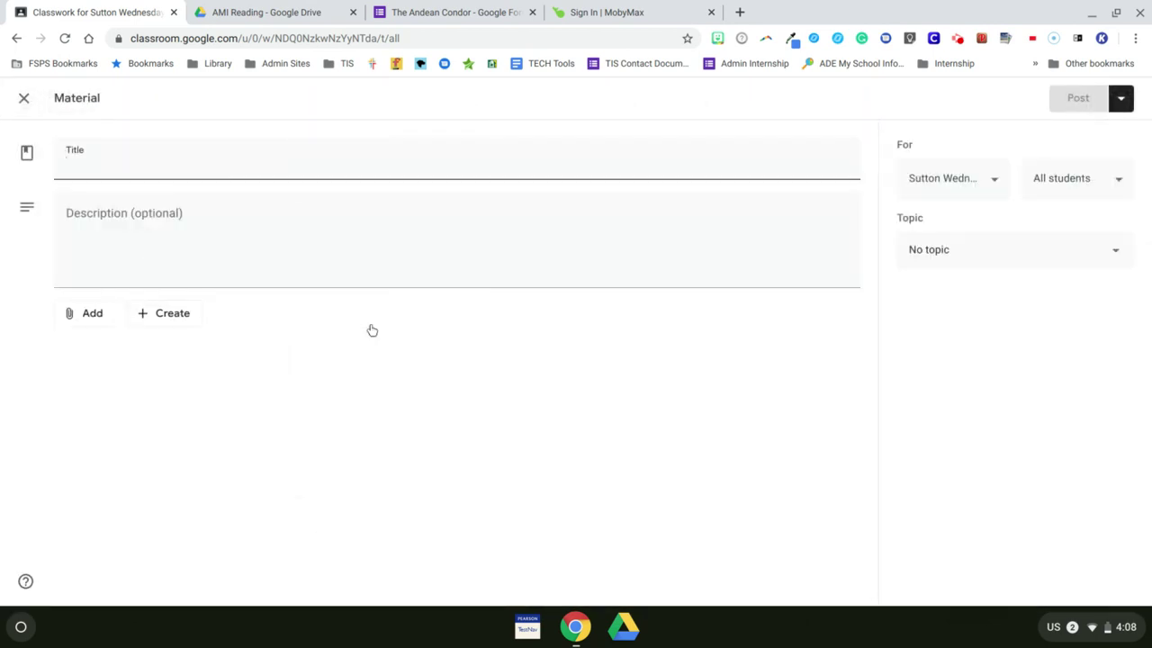
pyautogui.write('Moby M')
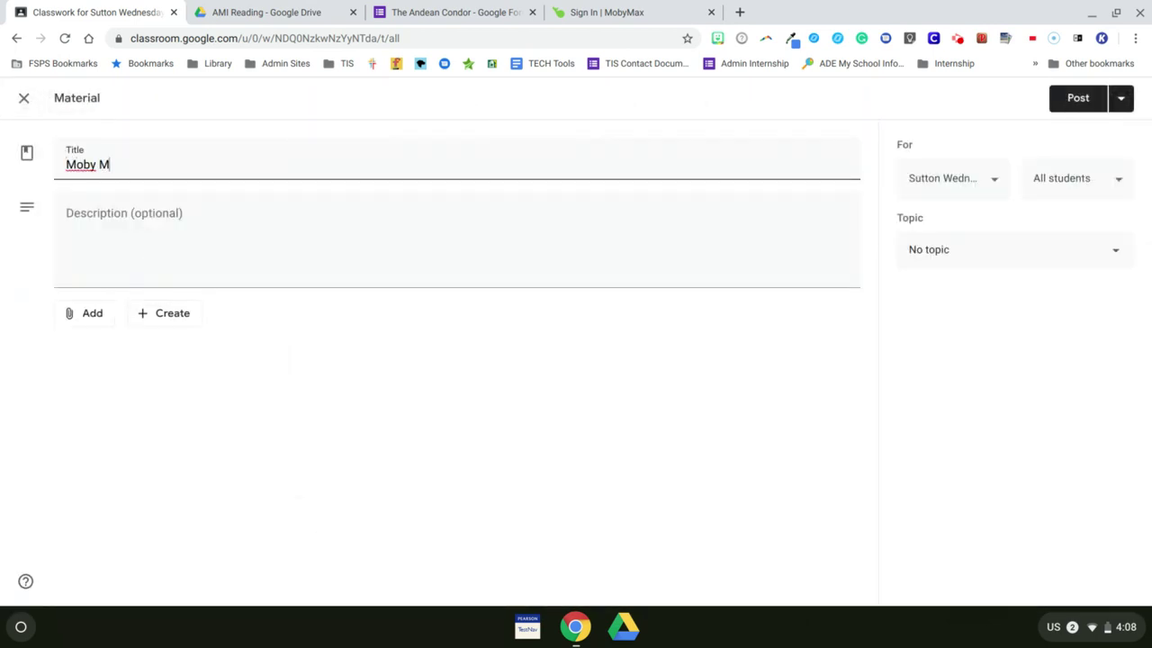
pyautogui.write('ax Inference As')
pyautogui.write('signe')
pyautogui.press('BackSpace')
pyautogui.press('BackSpace')
pyautogui.press('BackSpace')
pyautogui.press('BackSpace')
pyautogui.press('BackSpace')
pyautogui.press('BackSpace')
pyautogui.press('BackSpace')
pyautogui.press('BackSpace')
pyautogui.write('ing Assignment')
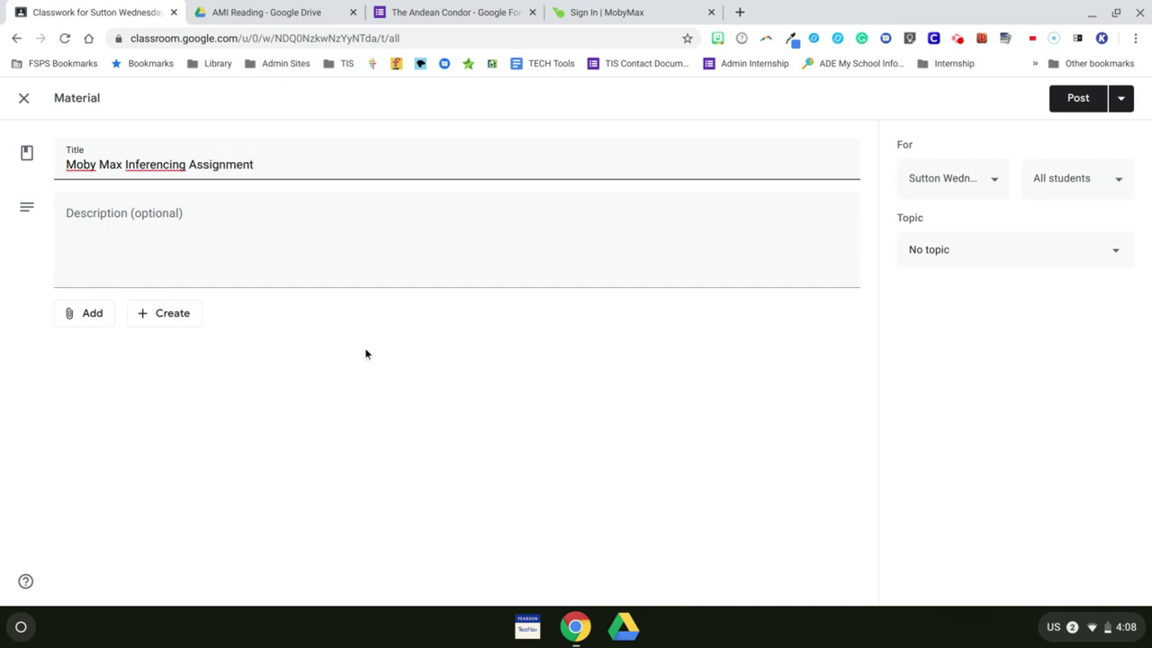
# Give the material the description 'Sign into Moby Max to complete the assignment.'.
pyautogui.click(115, 241)
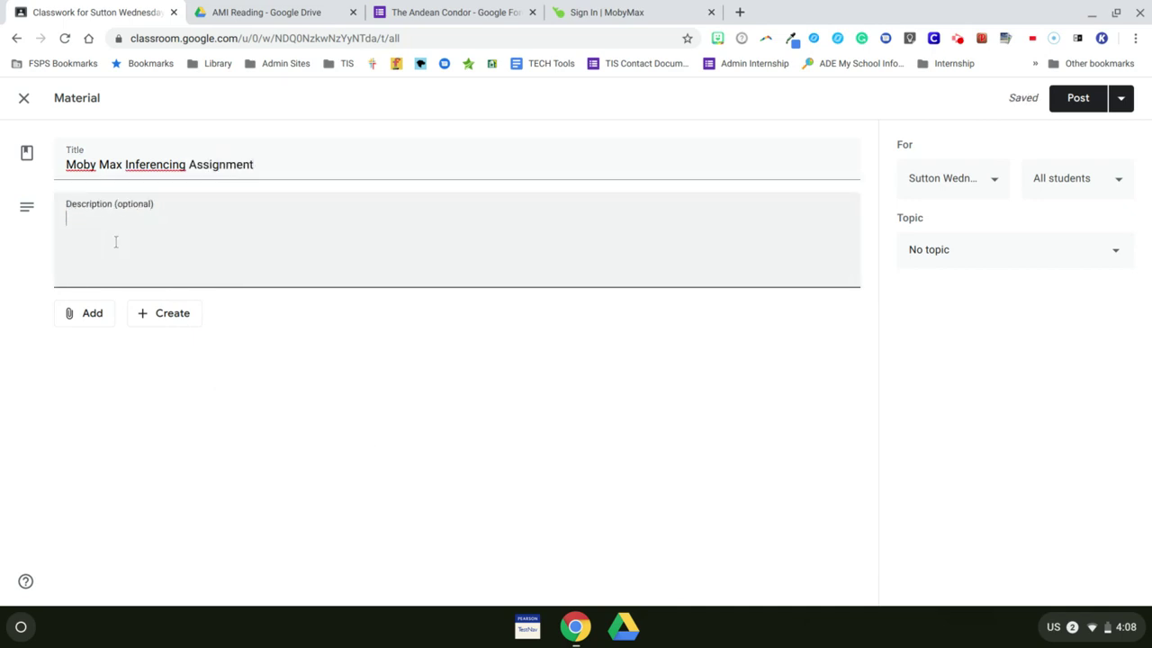
pyautogui.write('Sign into Moby Mba')
pyautogui.press('BackSpace')
pyautogui.press('BackSpace')
pyautogui.press('BackSpace')
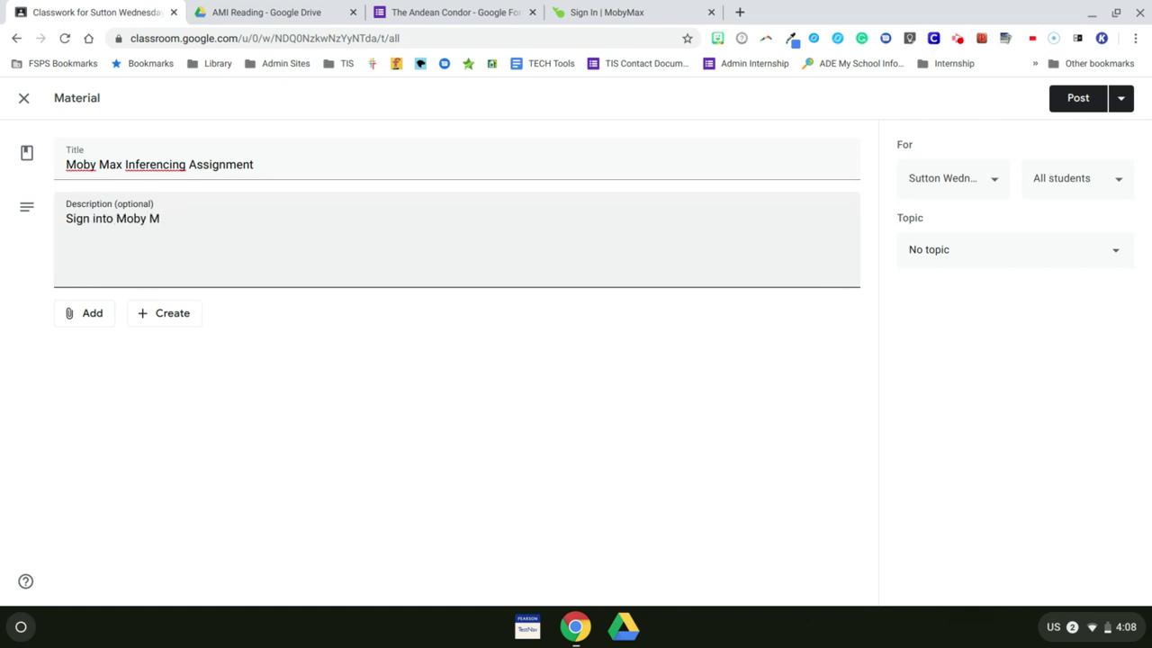
pyautogui.write('Max')
pyautogui.write(' and')
pyautogui.press('BackSpace')
pyautogui.press('BackSpace')
pyautogui.press('BackSpace')
pyautogui.write('to complete the assignment.')
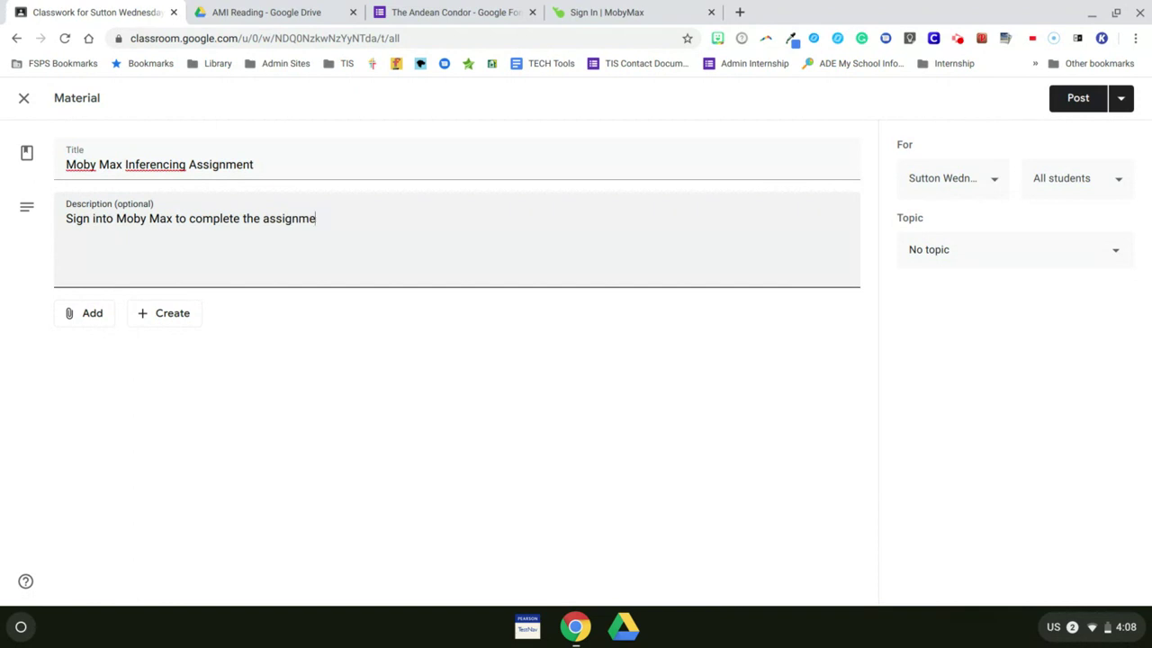
pyautogui.click(72, 313)
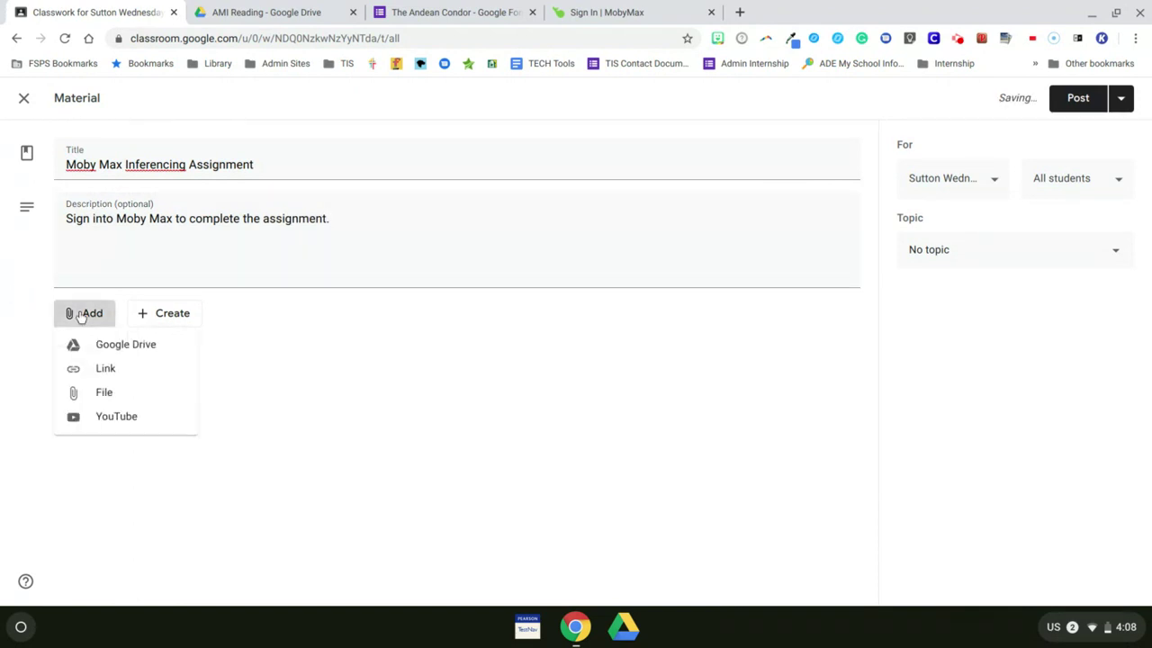
# Attach the copied MobyMax sign-in URL to the material as a link.
pyautogui.click(101, 370)
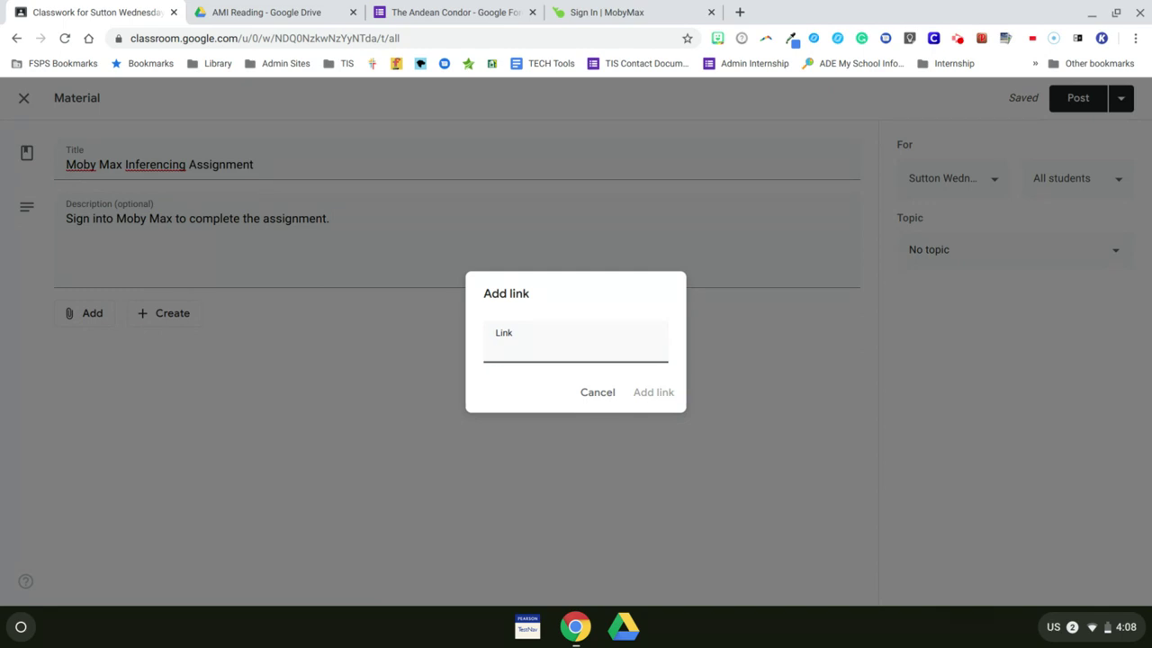
pyautogui.hotkey('ctrl', 'v')
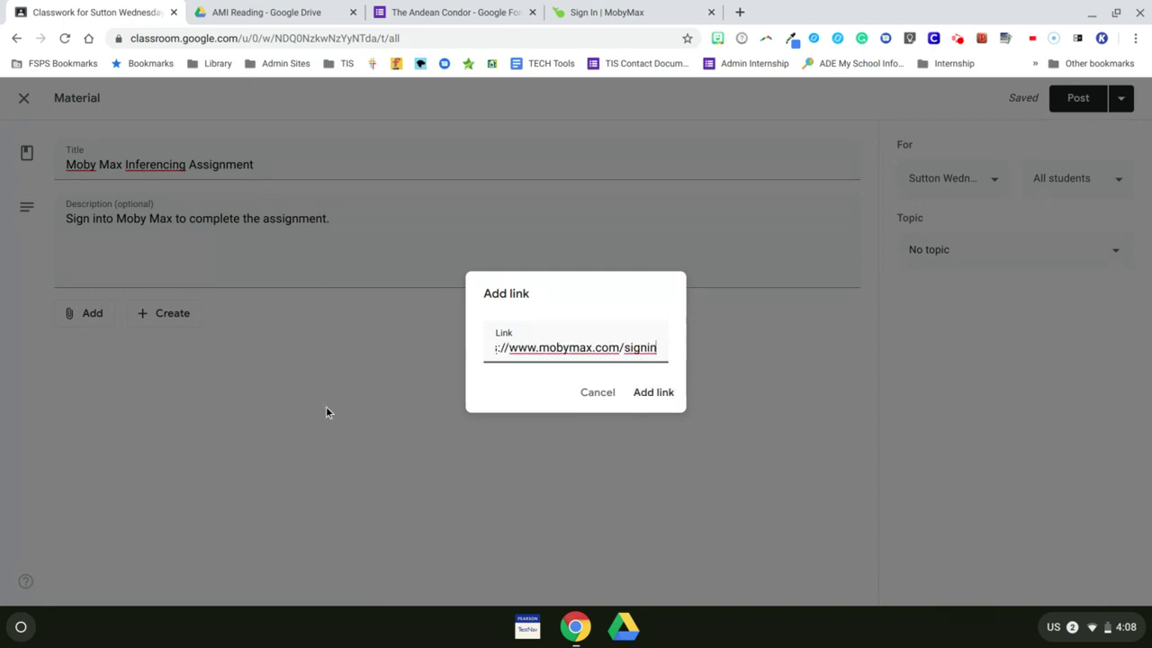
pyautogui.click(653, 392)
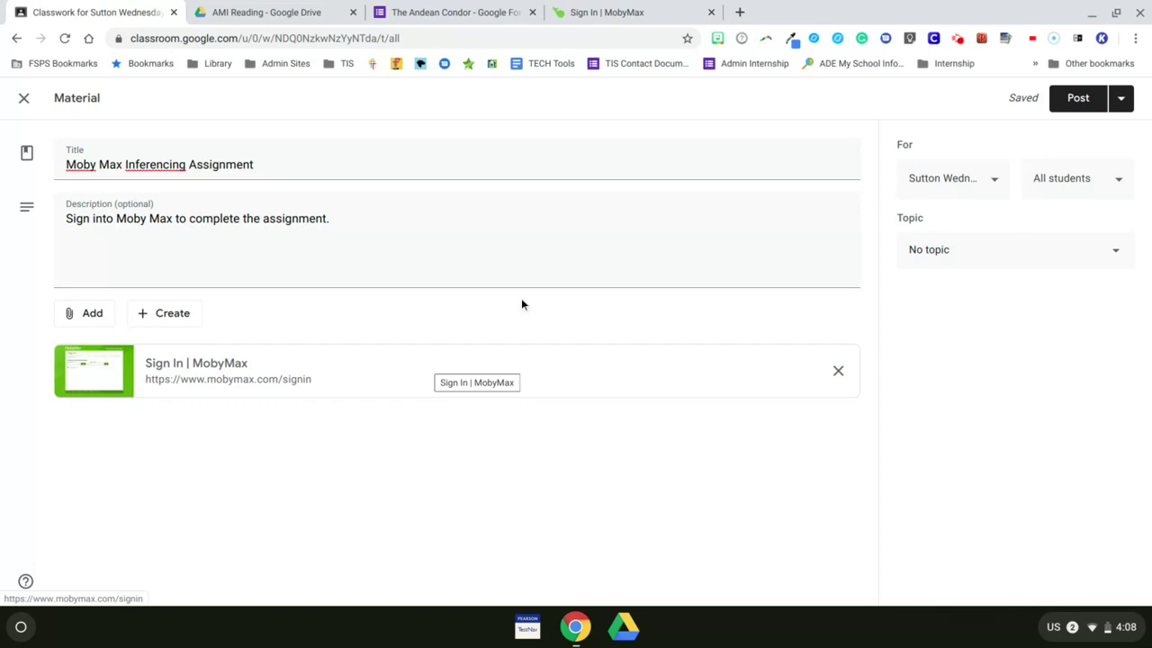
pyautogui.click(1112, 180)
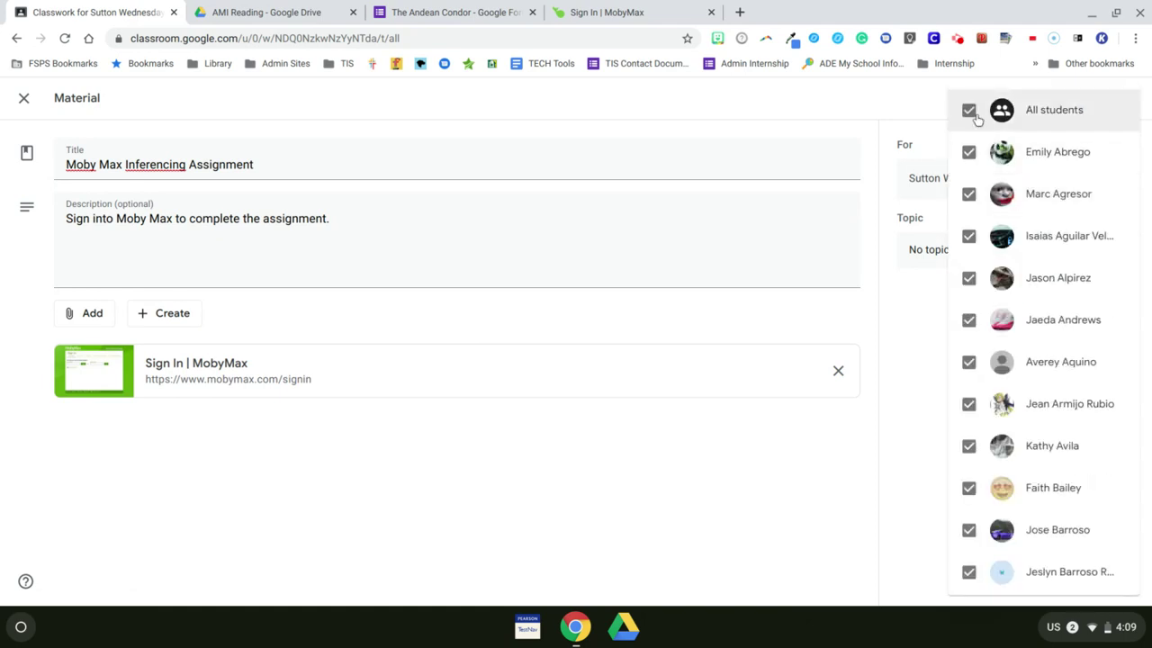
# Restrict the material to four selected students and set its topic to Red Group.
pyautogui.click(968, 109)
pyautogui.scroll(-10, 1033, 430)
pyautogui.scroll(-8, 1033, 430)
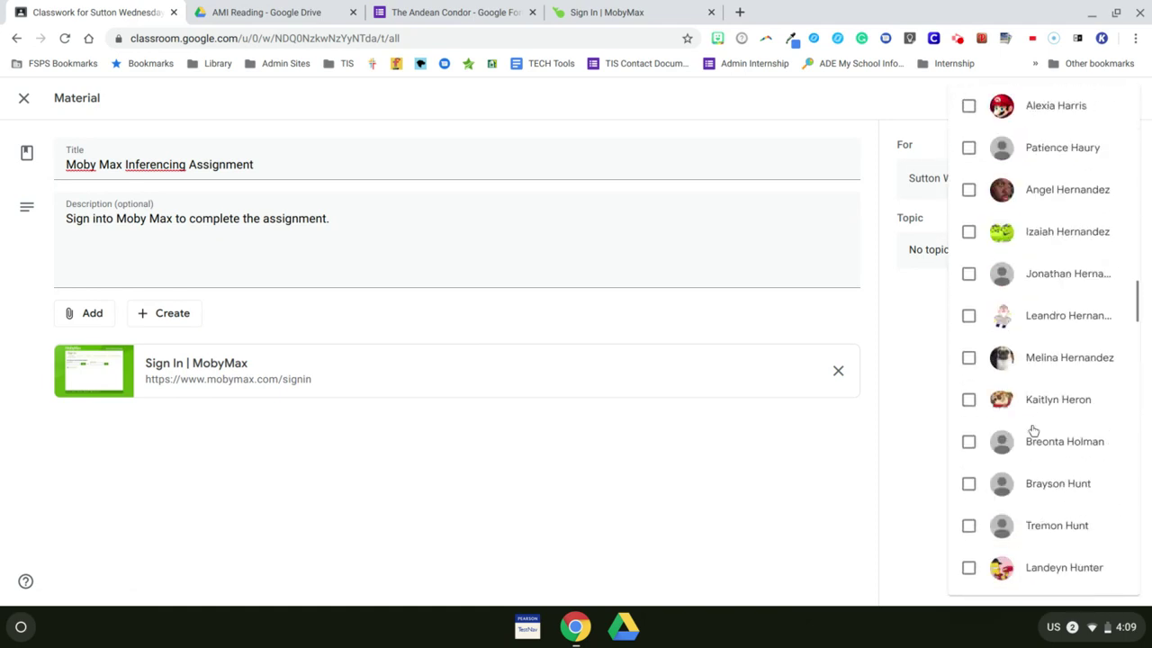
pyautogui.click(968, 440)
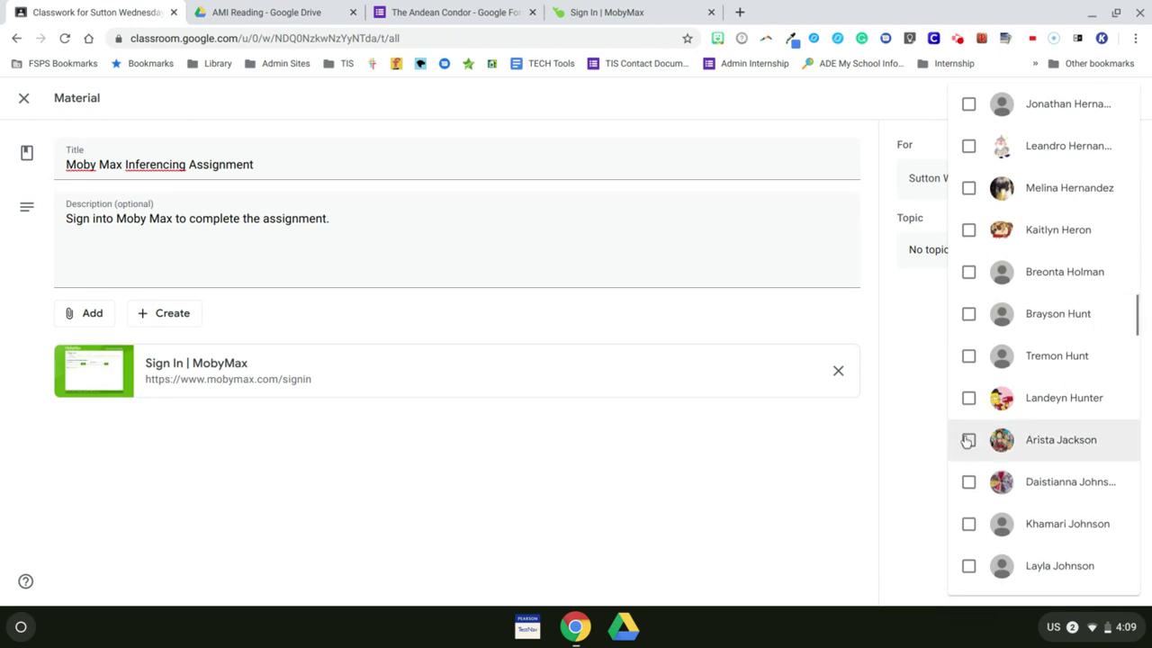
pyautogui.click(969, 523)
pyautogui.scroll(-5, 972, 531)
pyautogui.click(969, 514)
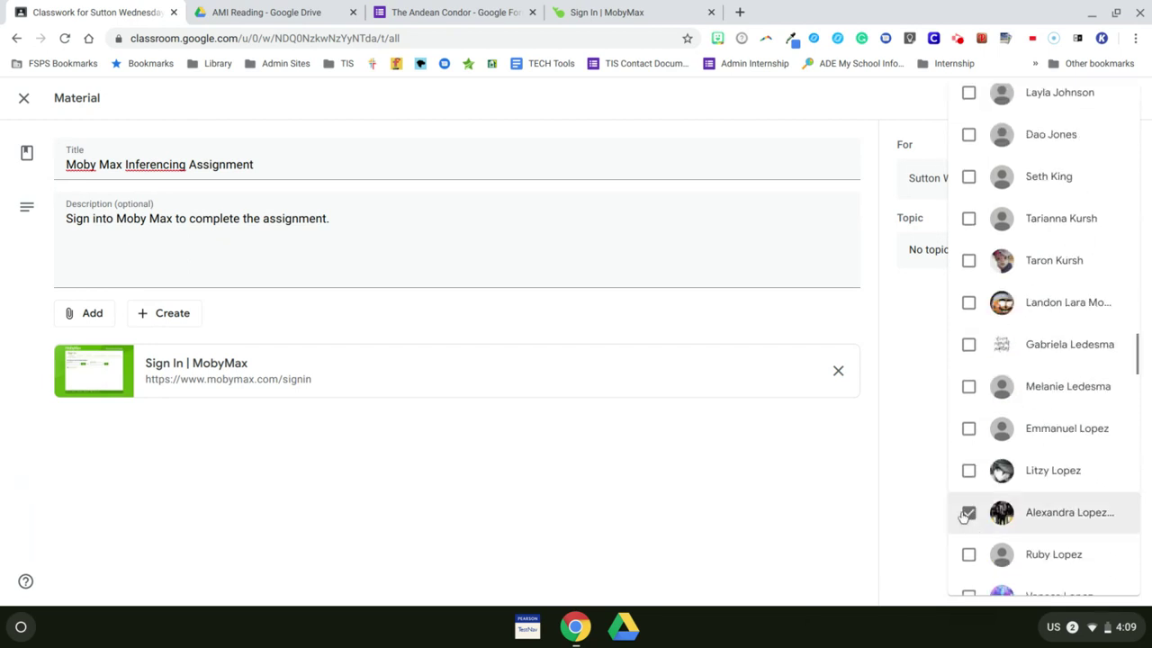
pyautogui.scroll(-4, 969, 518)
pyautogui.click(967, 517)
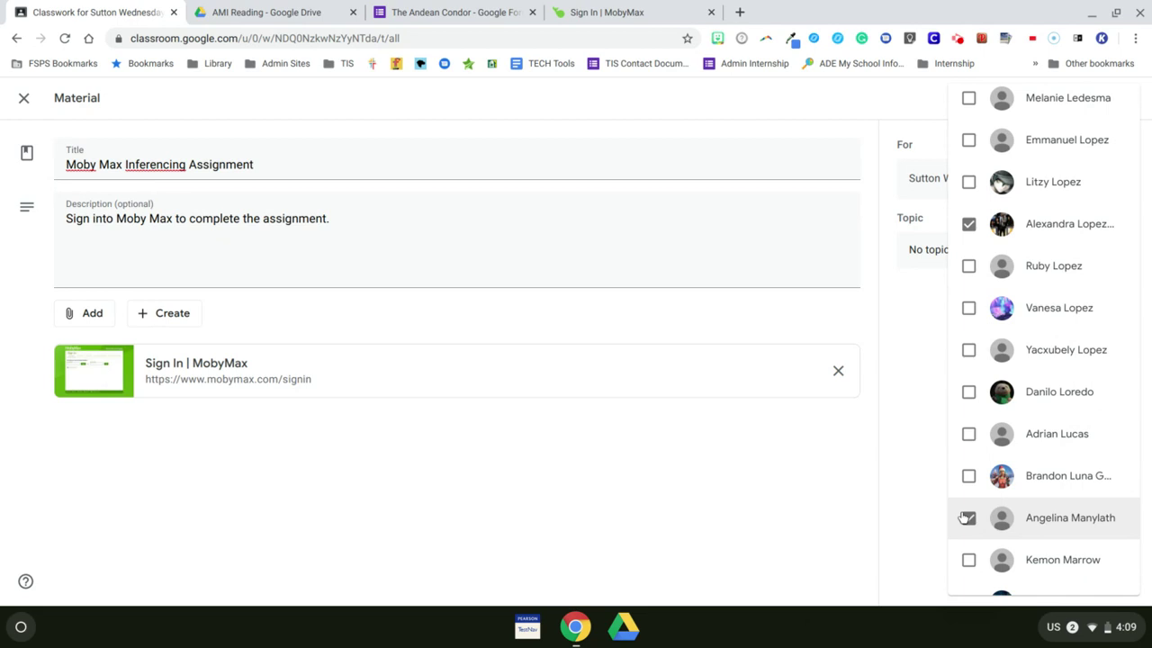
pyautogui.click(558, 518)
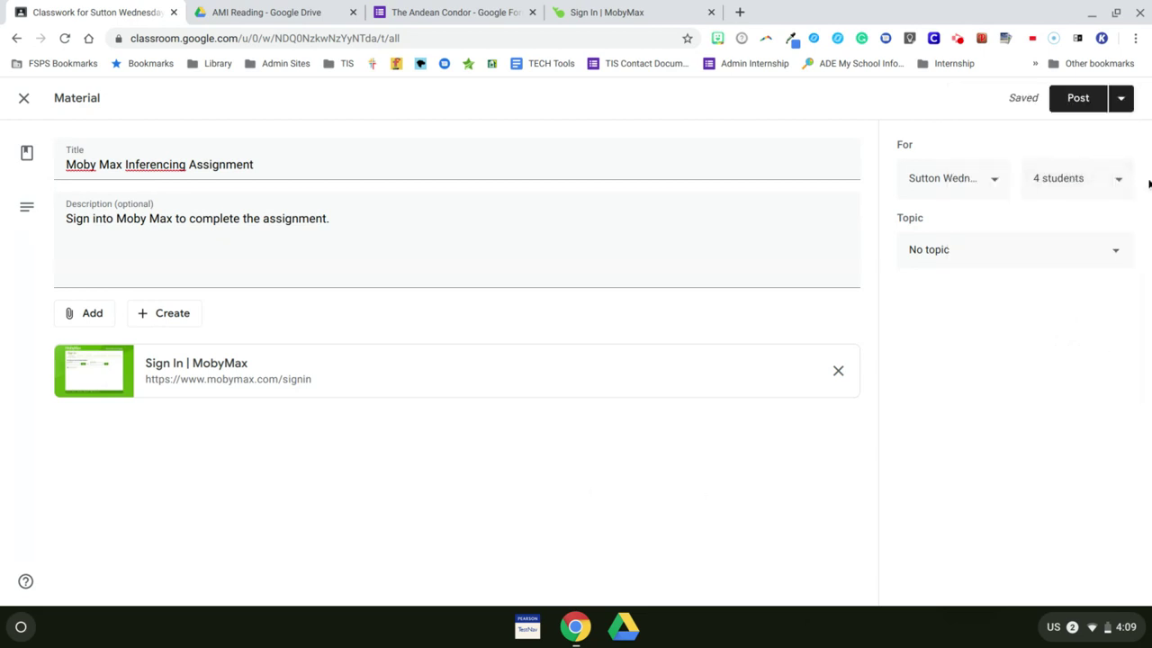
pyautogui.click(1102, 257)
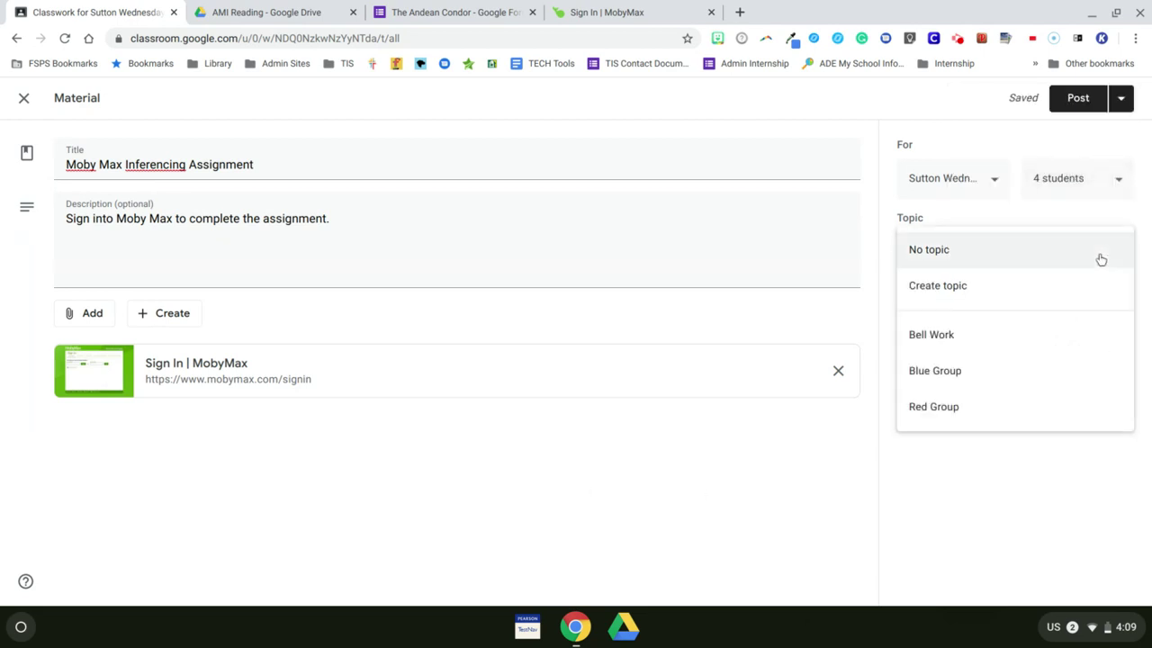
pyautogui.click(967, 417)
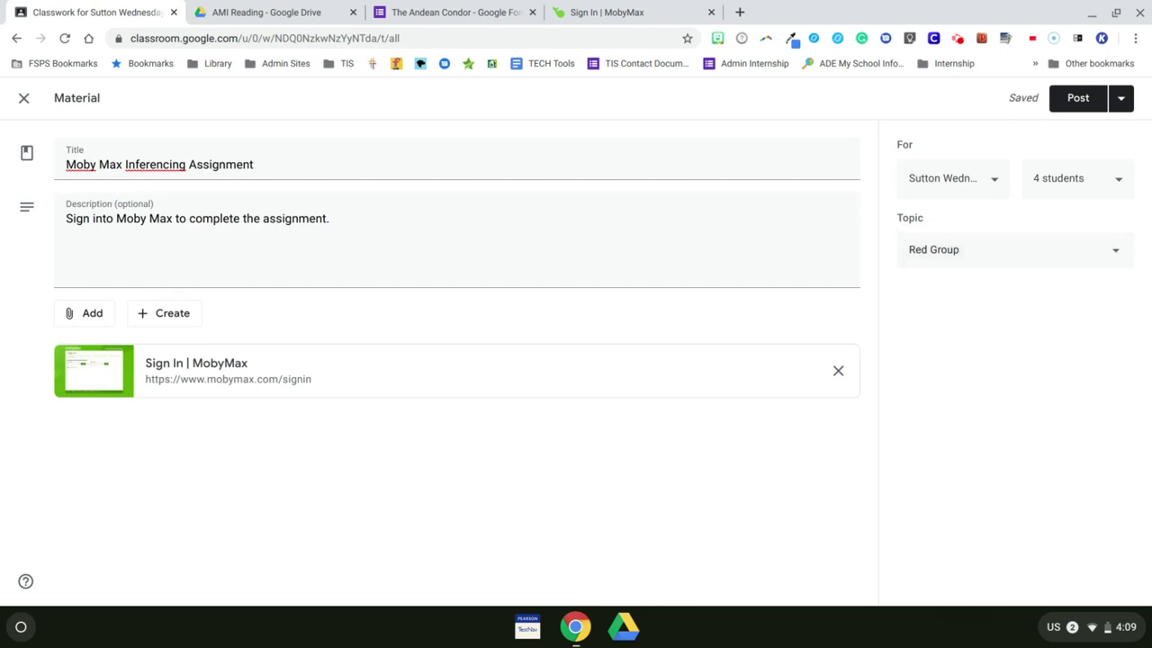
# Post the Moby Max Inferencing Assignment material to the four Red Group students.
pyautogui.click(1088, 108)
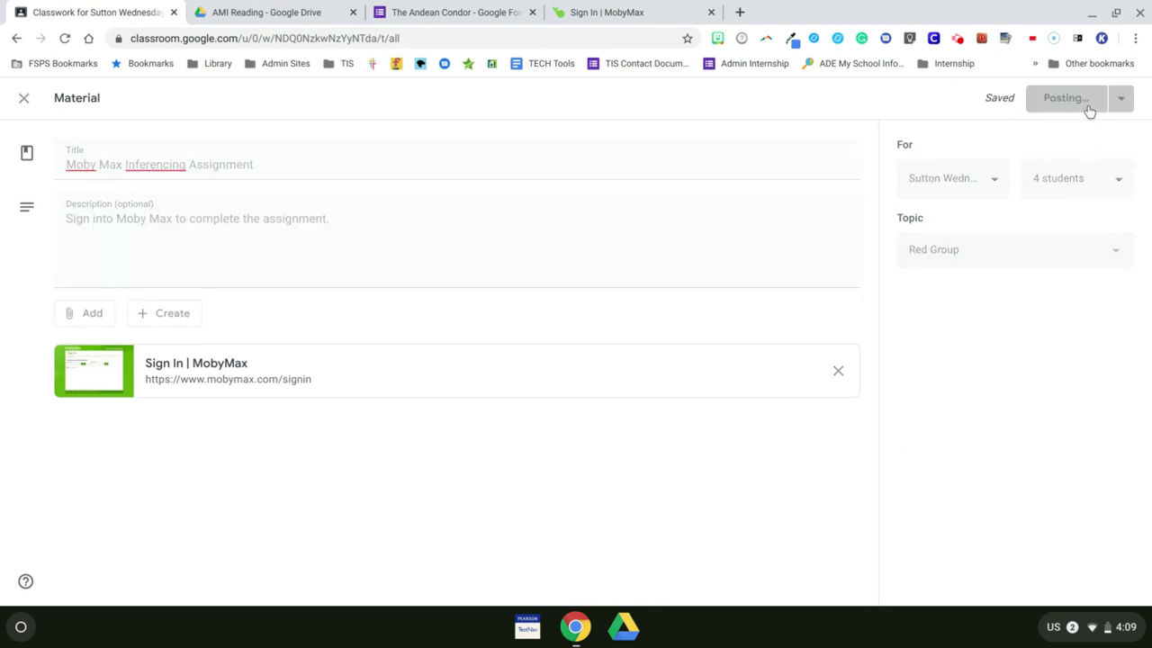